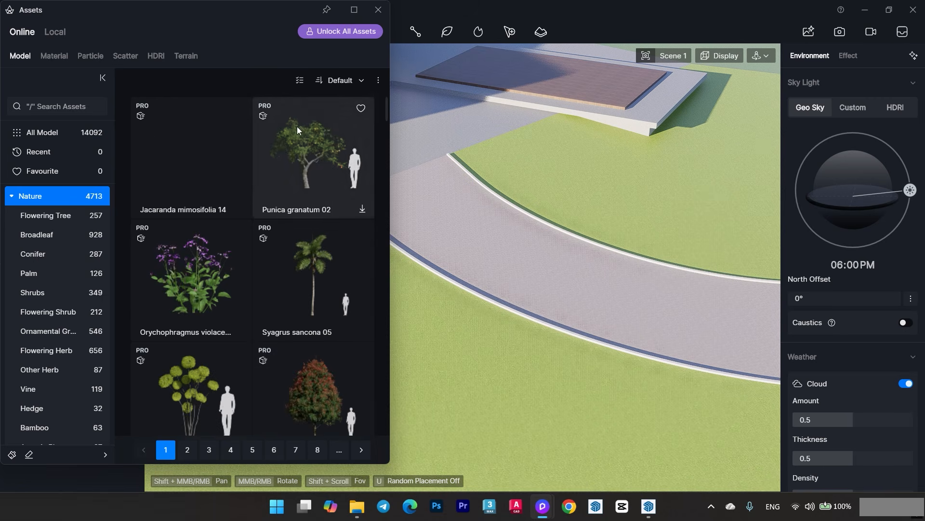
# - Filter the Nature models to the assets available without PRO and set the thumbnail size to S
pyautogui.click(299, 80)
pyautogui.click(378, 82)
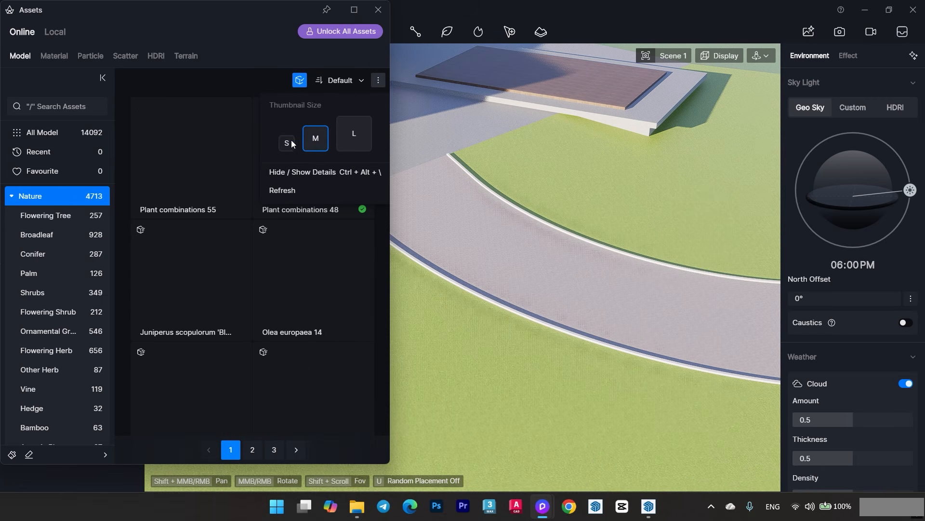
pyautogui.click(291, 140)
# - Find and select the rectangular clipped hedge model on page 2 of the filtered Nature assets
pyautogui.scroll(-1, 306, 275)
pyautogui.scroll(-15, 307, 289)
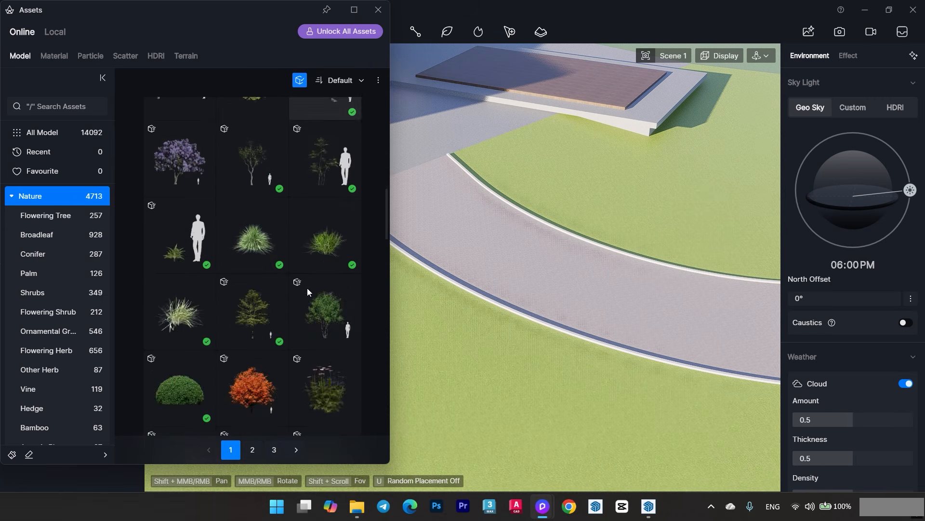
pyautogui.scroll(-3, 311, 324)
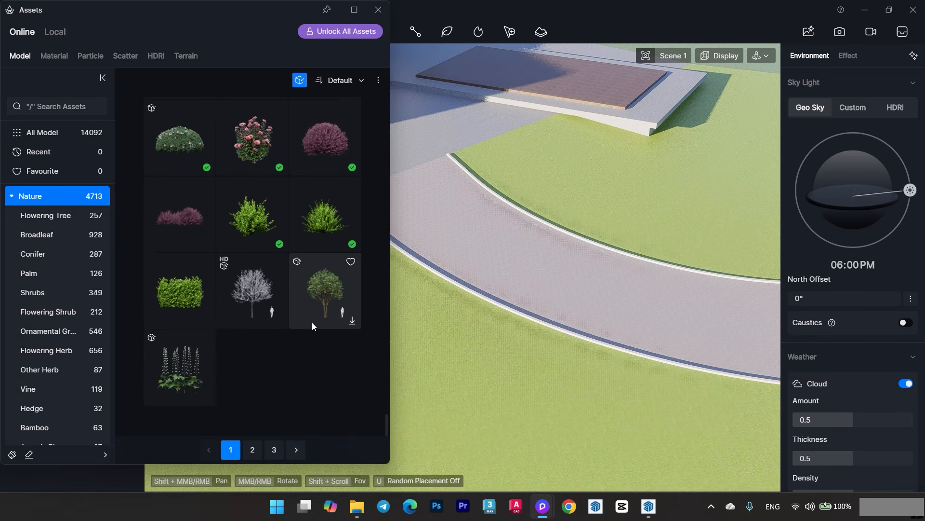
pyautogui.click(252, 449)
pyautogui.scroll(-1, 308, 308)
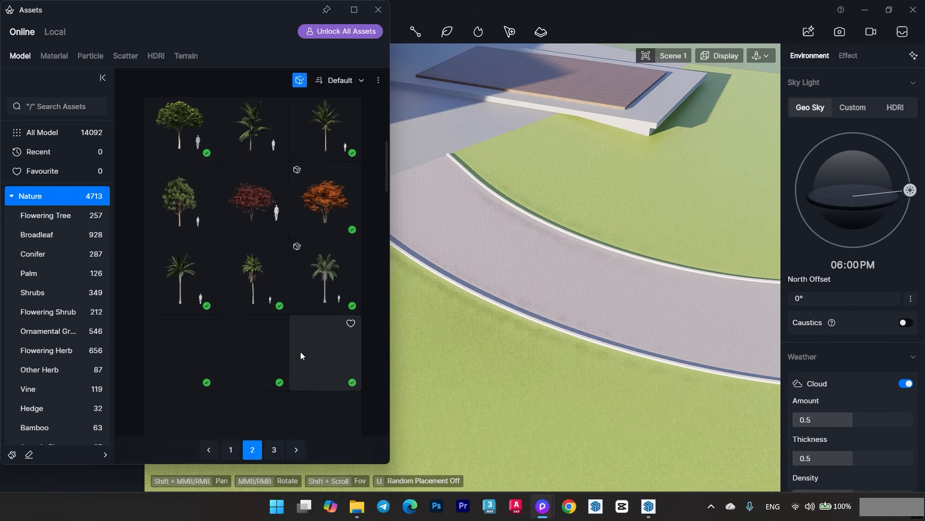
pyautogui.scroll(4, 299, 351)
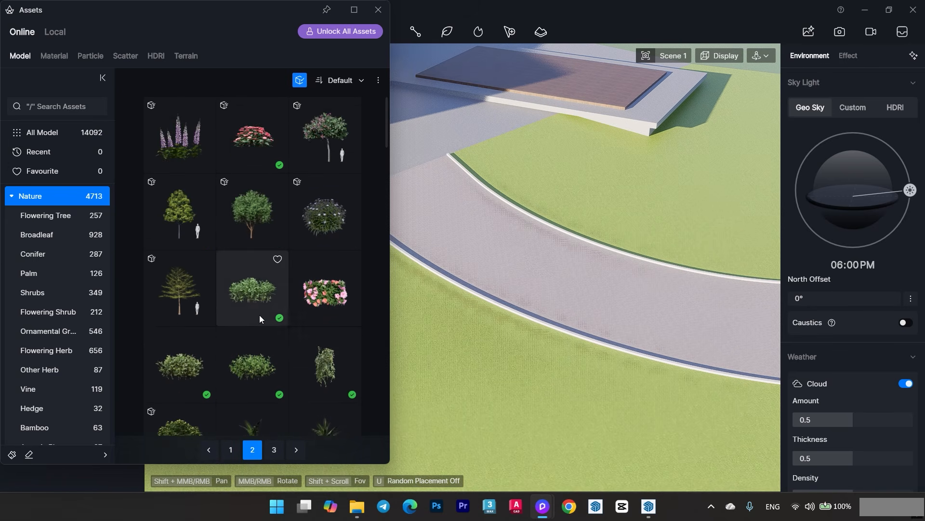
pyautogui.scroll(-8, 260, 314)
pyautogui.scroll(-6, 285, 252)
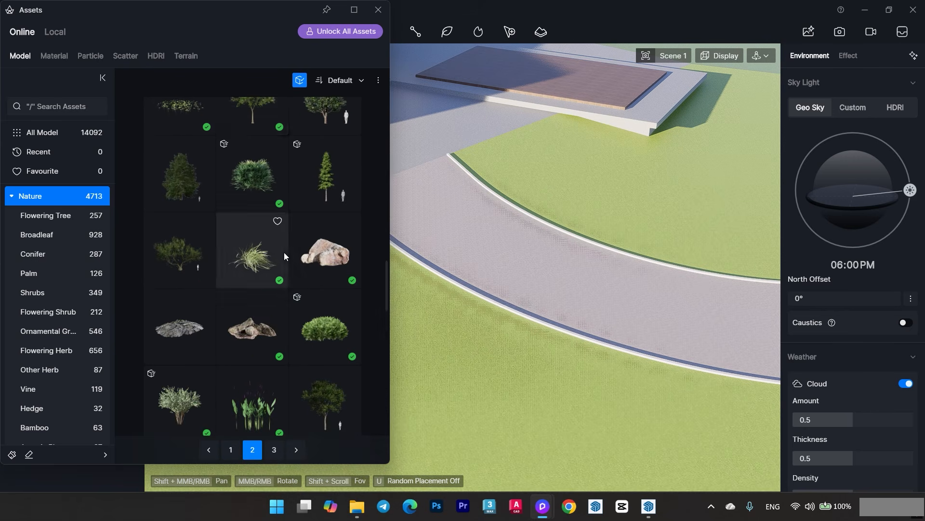
pyautogui.click(325, 309)
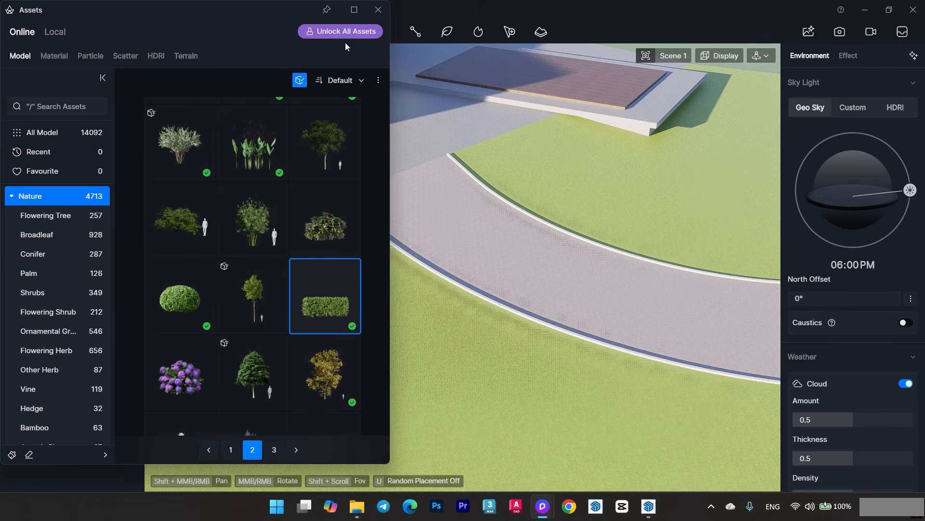
# - Start a custom path, add the rectangular hedge as its content and close the asset library
pyautogui.click(415, 32)
pyautogui.click(429, 55)
pyautogui.click(325, 307)
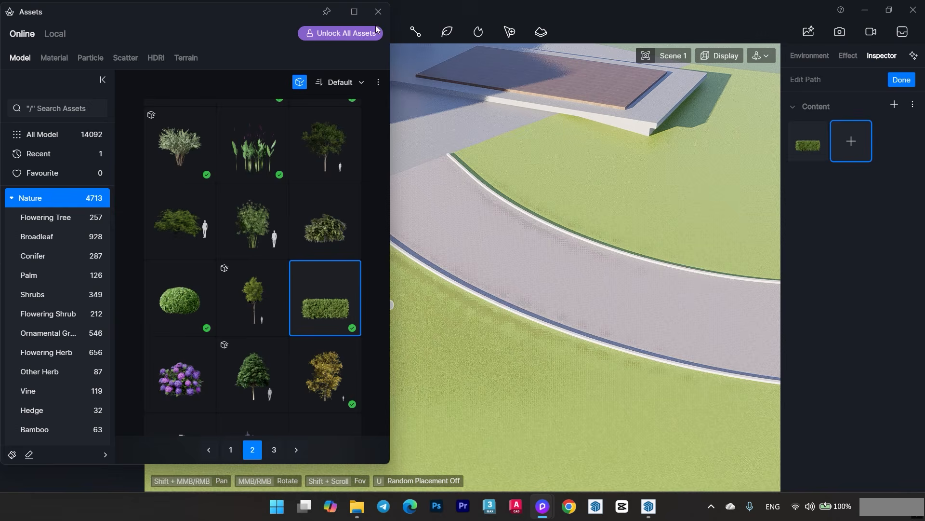
pyautogui.click(379, 11)
# - Place the first points of the hedge path on the lawn along the driveway's outer curb, starting at the house end
pyautogui.scroll(5, 328, 236)
pyautogui.click(323, 167)
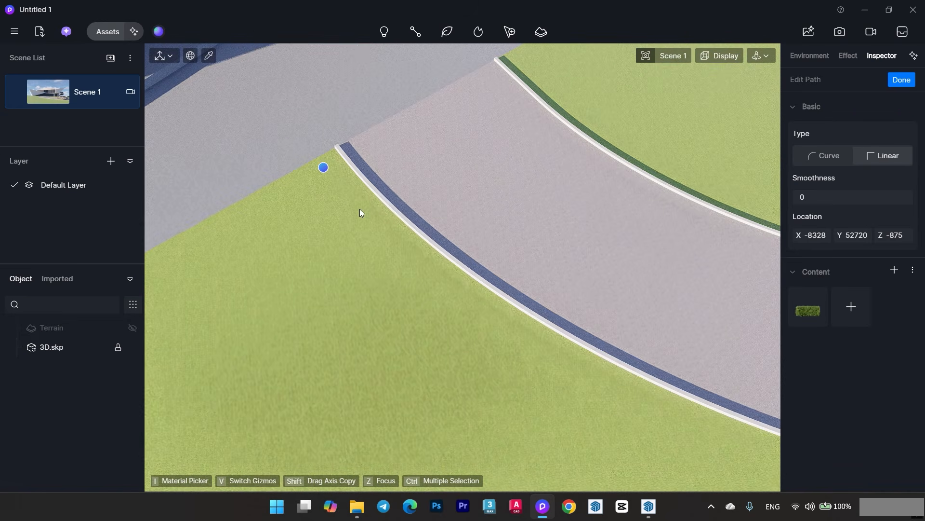
pyautogui.click(390, 252)
pyautogui.click(494, 317)
pyautogui.moveTo(501, 319); pyautogui.dragTo(333, 217, button='middle')
pyautogui.click(413, 267)
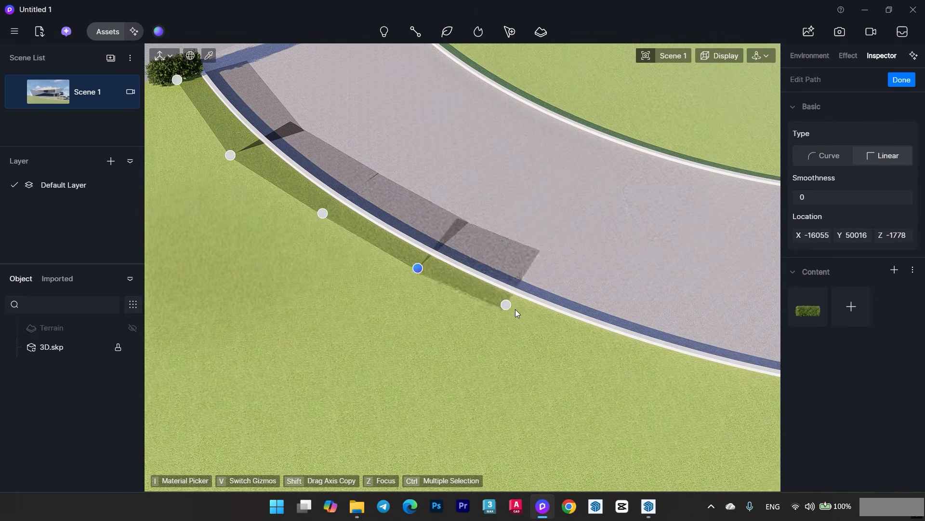
pyautogui.click(543, 320)
pyautogui.moveTo(549, 322); pyautogui.dragTo(416, 314, button='middle')
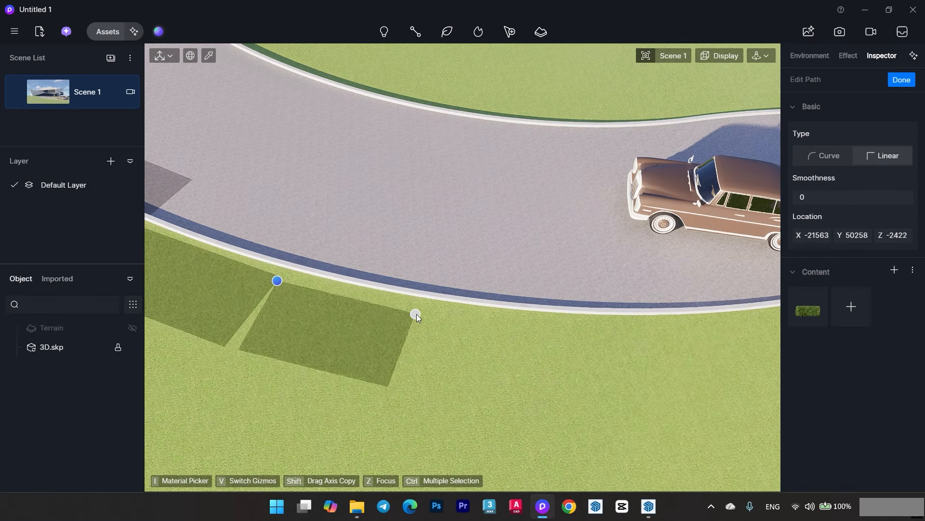
# - Continue the hedge path along the outer curb, following the bend past the parked car
pyautogui.click(428, 310)
pyautogui.click(574, 325)
pyautogui.moveTo(584, 326); pyautogui.dragTo(361, 332, button='middle')
pyautogui.click(574, 327)
pyautogui.click(515, 315)
pyautogui.click(629, 294)
pyautogui.moveTo(632, 293); pyautogui.dragTo(400, 293, button='middle')
pyautogui.click(508, 291)
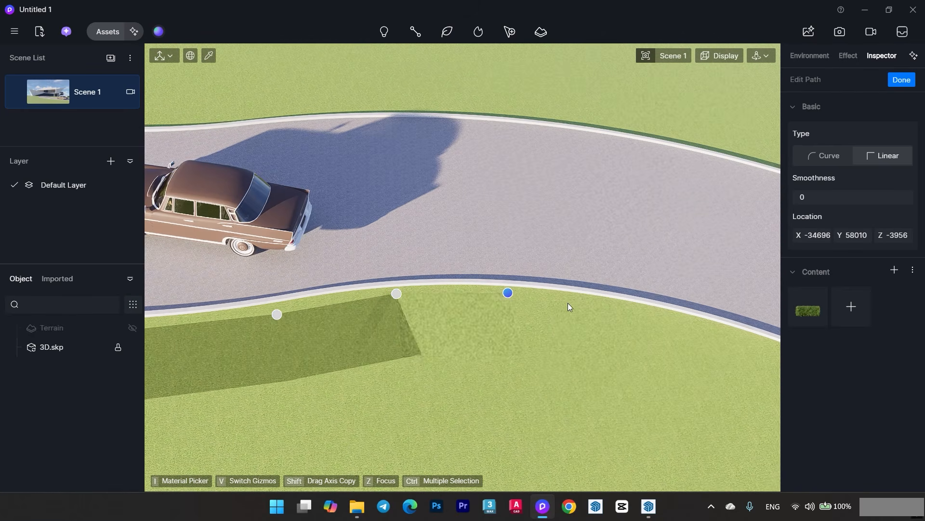
# - Extend the hedge path along the outer curb towards the driveway's far end and finish the path
pyautogui.click(634, 309)
pyautogui.moveTo(633, 310); pyautogui.dragTo(480, 281, button='middle')
pyautogui.click(606, 310)
pyautogui.moveTo(622, 316); pyautogui.dragTo(417, 237, button='middle')
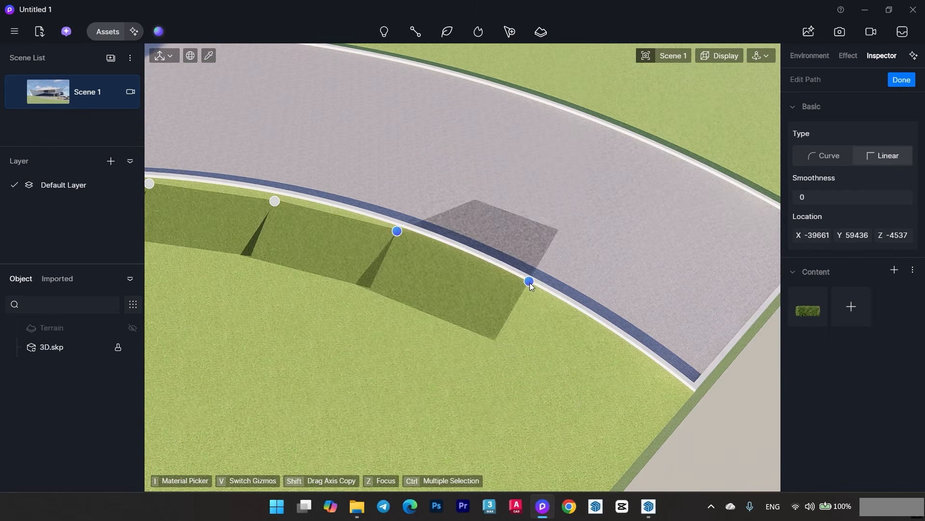
pyautogui.click(527, 291)
pyautogui.rightClick(527, 292)
# - Set the outer hedge path's density to 14 and its rotation to 90
pyautogui.moveTo(799, 409); pyautogui.dragTo(813, 408)
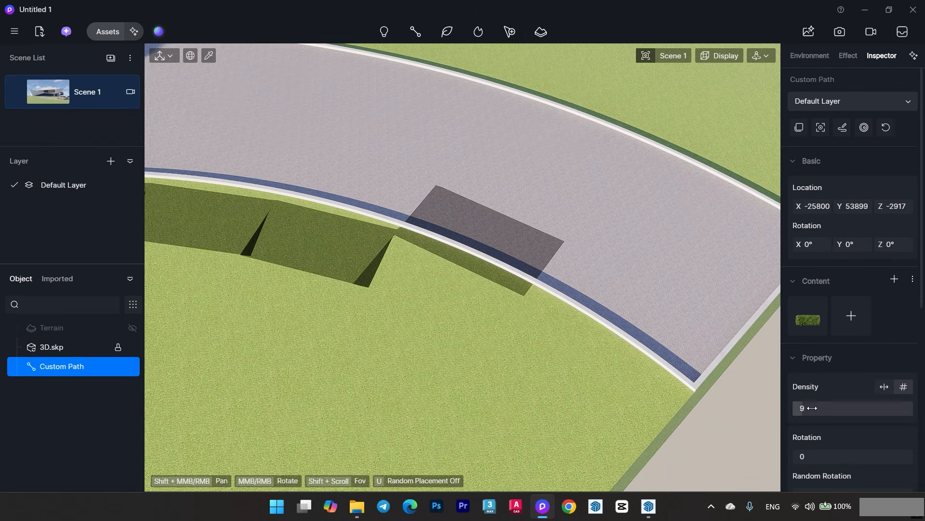
pyautogui.moveTo(584, 319); pyautogui.dragTo(611, 315, button='middle')
pyautogui.scroll(-3, 862, 425)
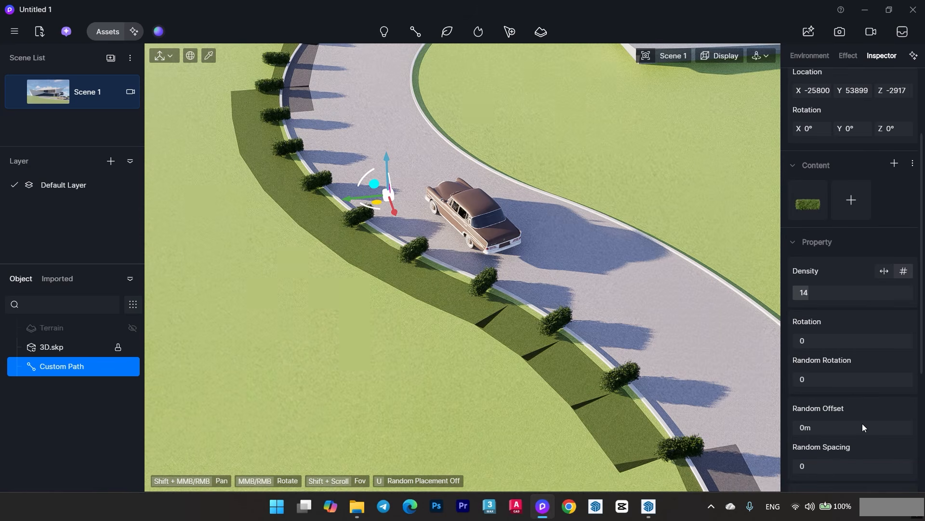
pyautogui.click(803, 341)
pyautogui.write('90')
pyautogui.press('Return')
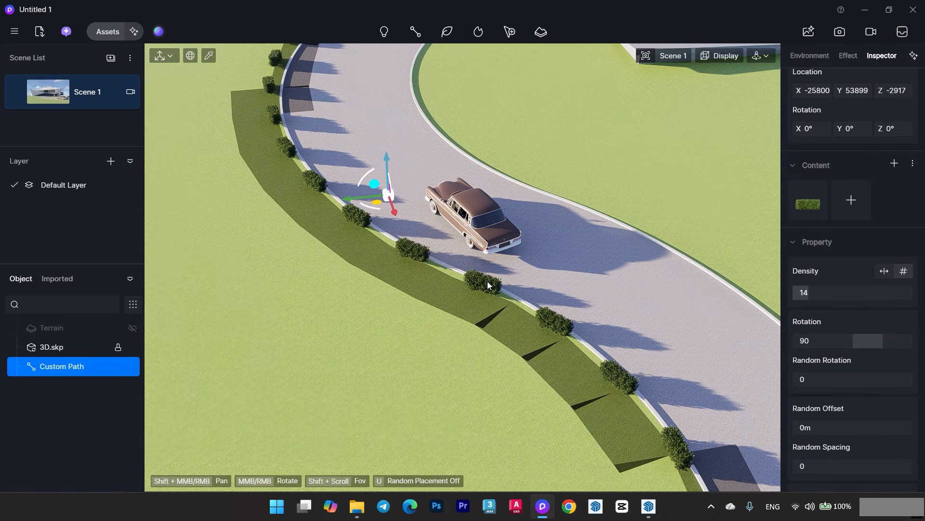
# - Increase the outer hedge path's density to 34 so the hedges form a continuous row
pyautogui.moveTo(487, 281); pyautogui.dragTo(622, 343, button='middle')
pyautogui.moveTo(807, 295); pyautogui.dragTo(834, 294)
pyautogui.scroll(3, 397, 288)
pyautogui.moveTo(398, 288); pyautogui.dragTo(416, 318, button='middle')
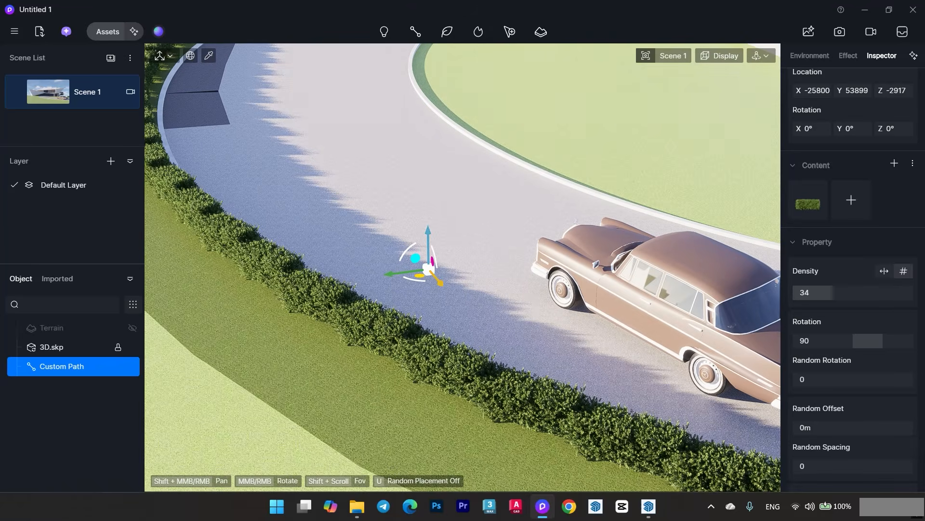
# - Move the outer hedge path to X -25753, Z -3170 so it sits low on the lawn beside the curb, checking it from Scene 1
pyautogui.moveTo(436, 277); pyautogui.dragTo(458, 277)
pyautogui.moveTo(458, 290); pyautogui.dragTo(508, 320, button='middle')
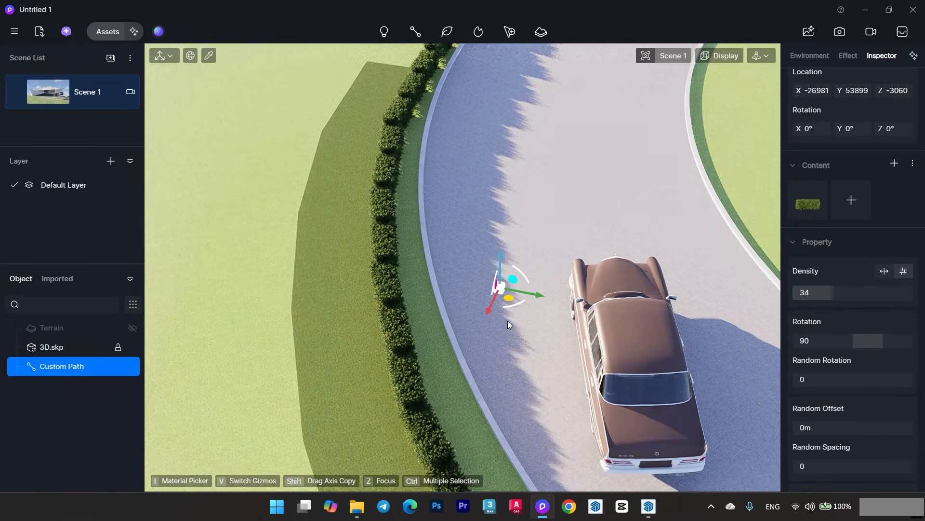
pyautogui.moveTo(499, 301); pyautogui.dragTo(495, 266)
pyautogui.moveTo(494, 265); pyautogui.dragTo(486, 247, button='middle')
pyautogui.moveTo(485, 246); pyautogui.dragTo(487, 256)
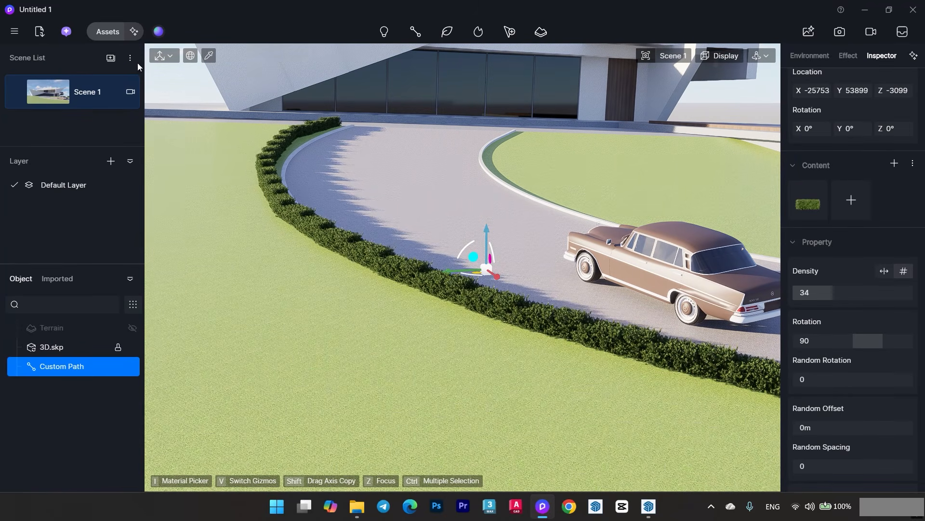
pyautogui.click(73, 91)
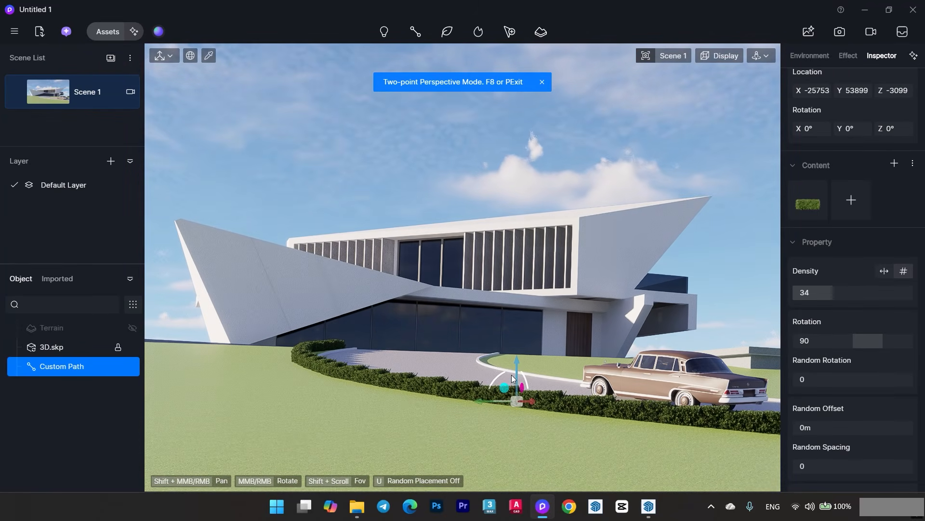
pyautogui.moveTo(517, 365); pyautogui.dragTo(517, 368)
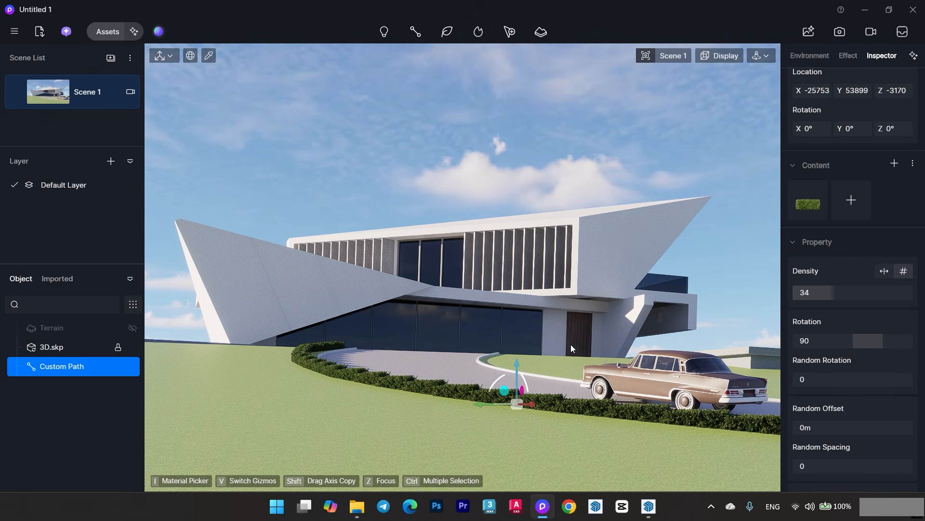
# - Set the outer hedge path's random scaling to 0.26, scaling to 0.77 and density to 38
pyautogui.scroll(-4, 835, 397)
pyautogui.moveTo(814, 352); pyautogui.dragTo(834, 352)
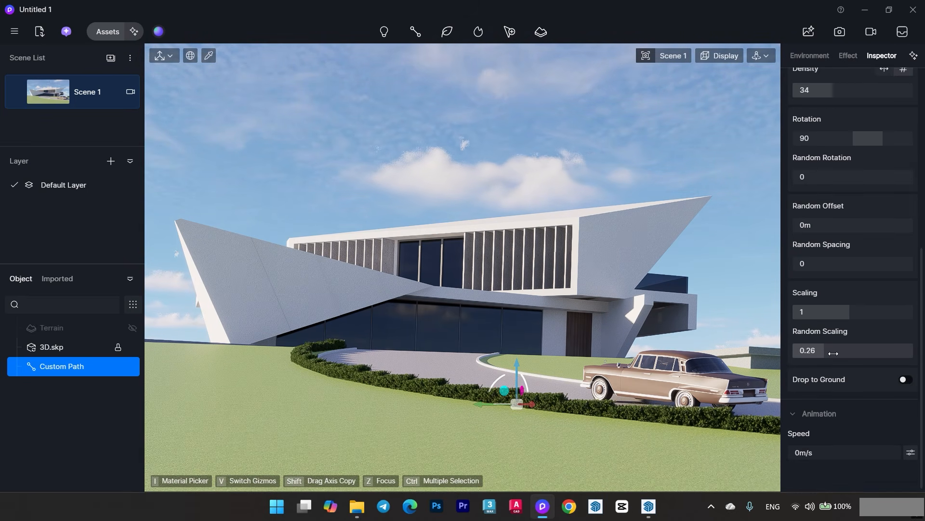
pyautogui.moveTo(847, 315)
pyautogui.mouseDown()
pyautogui.moveTo(839, 317)
pyautogui.moveTo(854, 319)
pyautogui.moveTo(833, 323)
pyautogui.mouseUp()
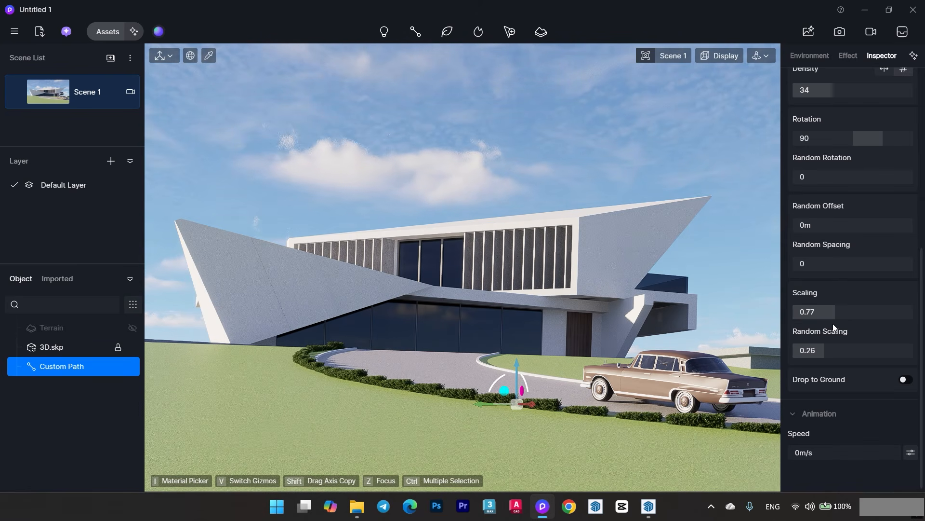
pyautogui.click(835, 91)
pyautogui.moveTo(834, 90); pyautogui.dragTo(838, 91)
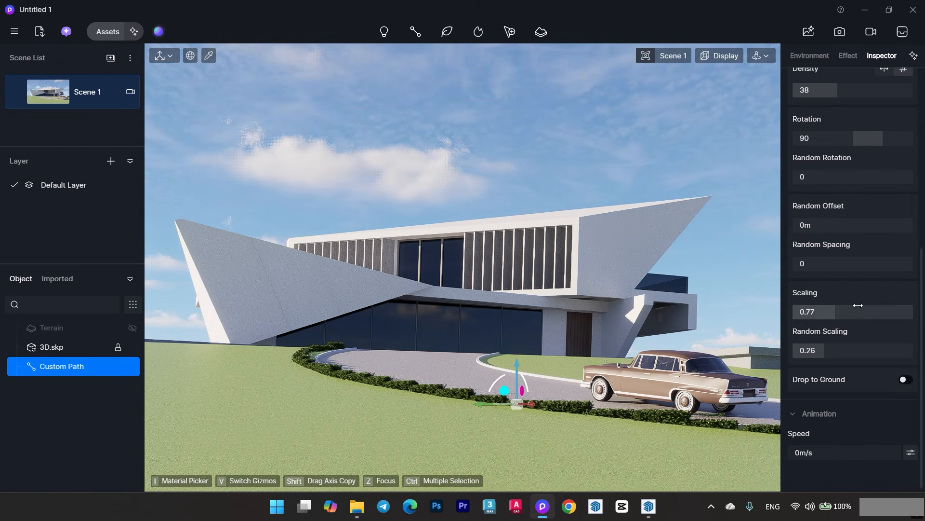
# - Deselect the hedge path and switch the camera from two-point to regular perspective, viewing the driveway from above
pyautogui.click(484, 176)
pyautogui.moveTo(481, 168); pyautogui.dragTo(502, 230, button='middle')
pyautogui.click(764, 57)
pyautogui.click(673, 58)
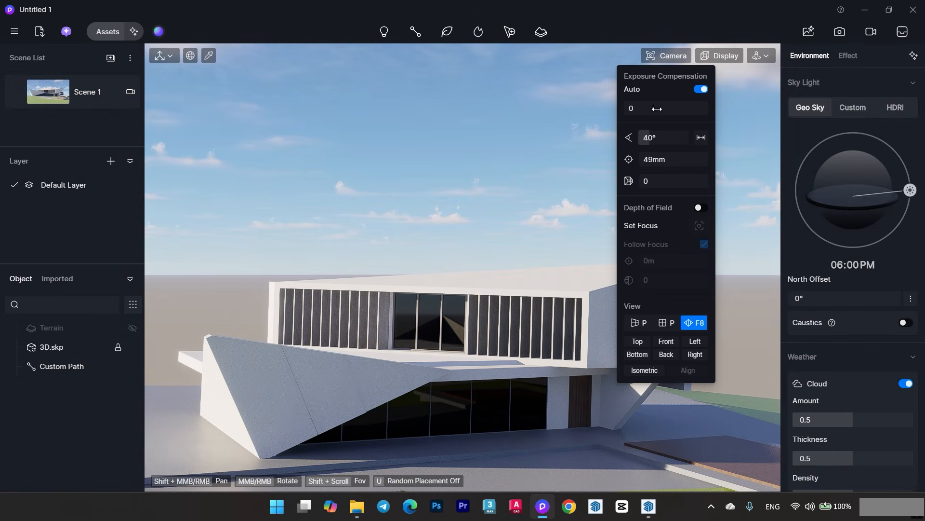
pyautogui.click(633, 327)
pyautogui.moveTo(450, 277); pyautogui.dragTo(357, 299, button='middle')
# - Start a second custom path with the same rectangular hedge as its content and close the asset library
pyautogui.click(107, 31)
pyautogui.click(325, 301)
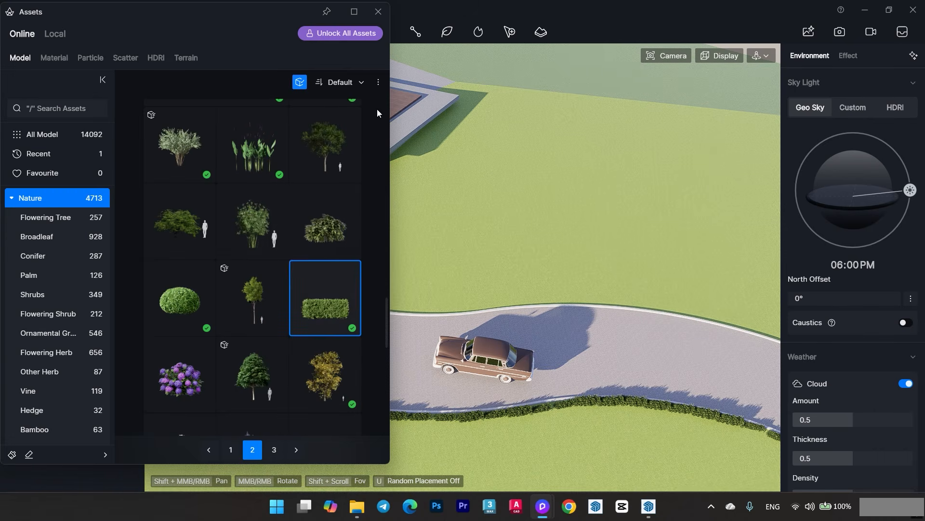
pyautogui.click(408, 37)
pyautogui.click(434, 136)
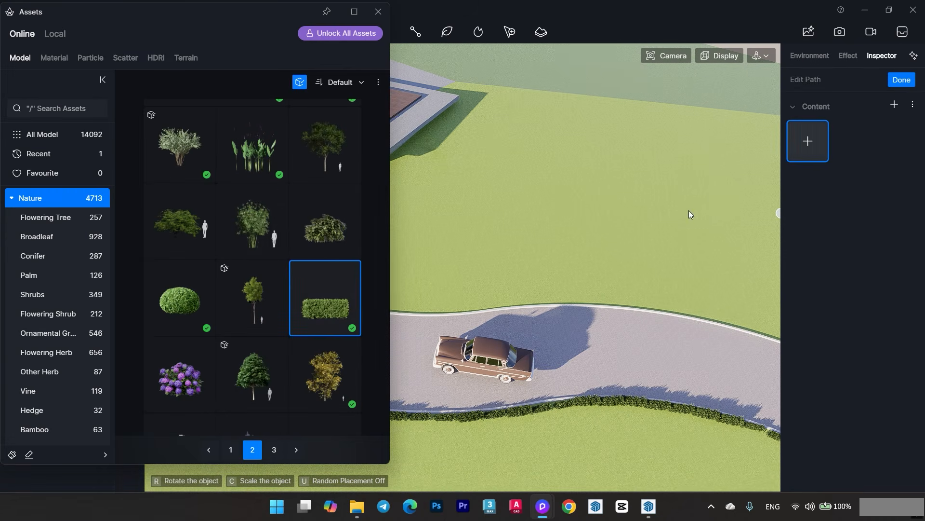
pyautogui.keyDown('shift'); pyautogui.moveTo(688, 213); pyautogui.dragTo(401, 146, button='middle'); pyautogui.keyUp('shift')
pyautogui.click(333, 299)
pyautogui.click(378, 11)
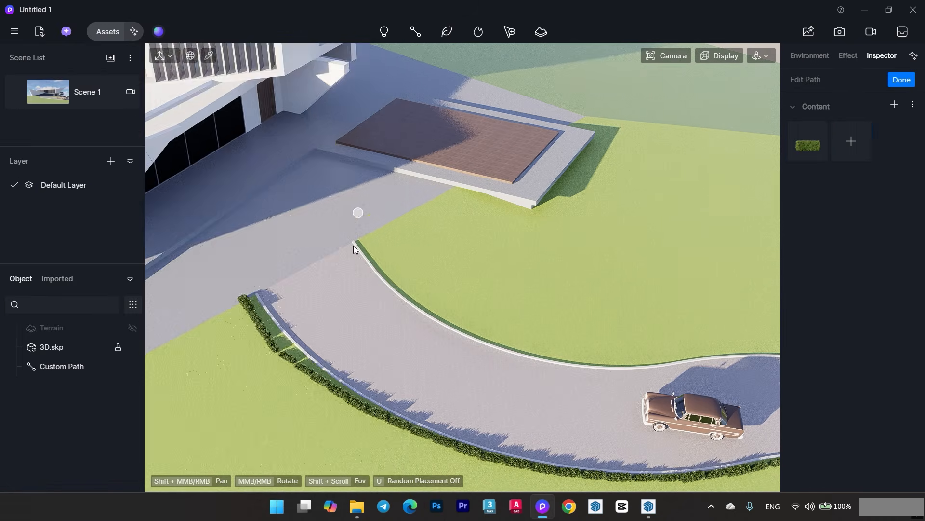
# - Place the first points of the second hedge path along the driveway's inner curb, starting at the house end
pyautogui.scroll(5, 354, 245)
pyautogui.click(355, 209)
pyautogui.click(438, 329)
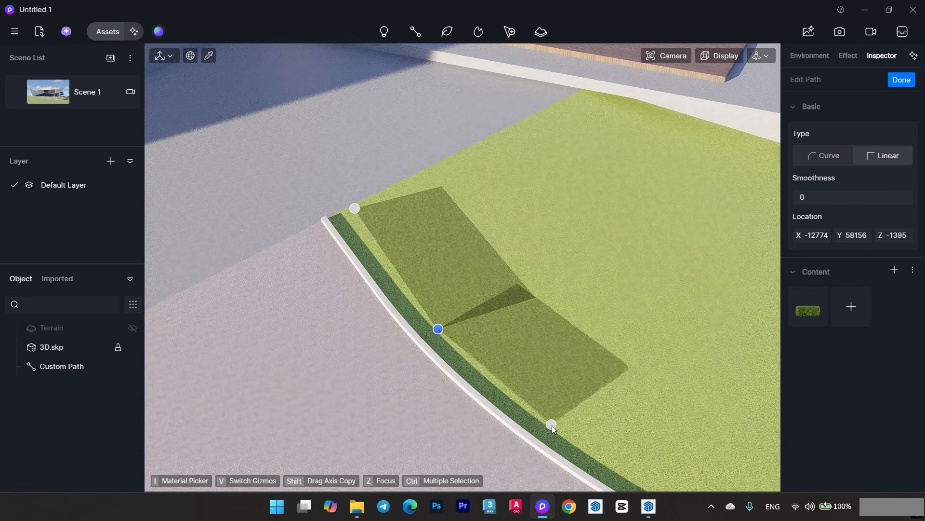
pyautogui.click(552, 425)
pyautogui.keyDown('shift'); pyautogui.moveTo(552, 425); pyautogui.dragTo(360, 255, button='middle'); pyautogui.keyUp('shift')
pyautogui.click(545, 332)
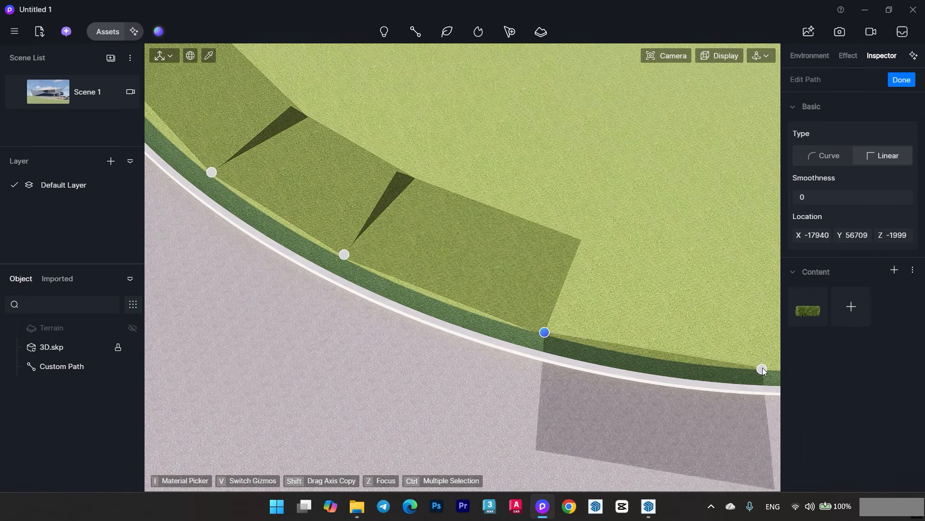
# - Continue the second hedge path along the inner curb through the bend beside the parked car
pyautogui.click(761, 367)
pyautogui.moveTo(761, 368); pyautogui.dragTo(169, 338, button='middle')
pyautogui.click(329, 343)
pyautogui.click(487, 314)
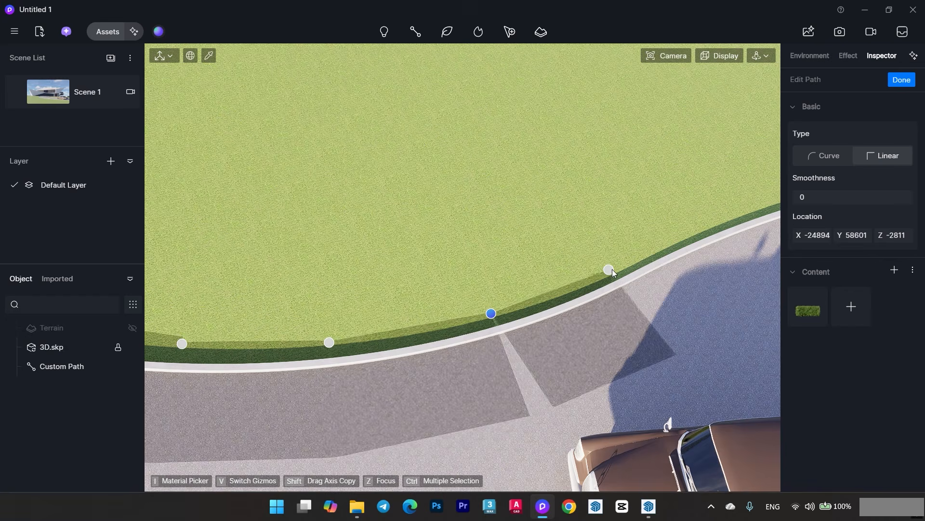
pyautogui.moveTo(631, 256); pyautogui.dragTo(494, 302, button='middle')
pyautogui.click(525, 287)
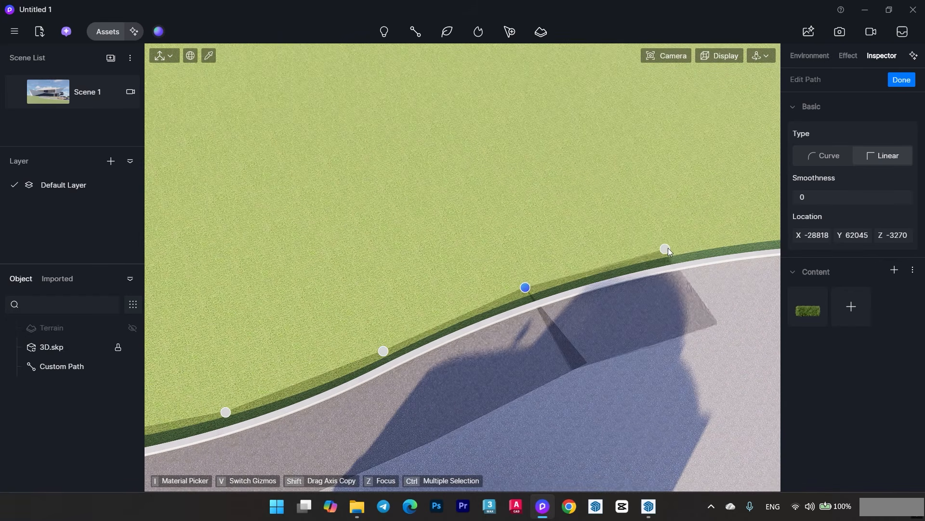
# - Extend the second hedge path along the inner curb towards the driveway's far end and finish the path
pyautogui.click(682, 246)
pyautogui.moveTo(681, 246); pyautogui.dragTo(510, 251, button='middle')
pyautogui.click(532, 246)
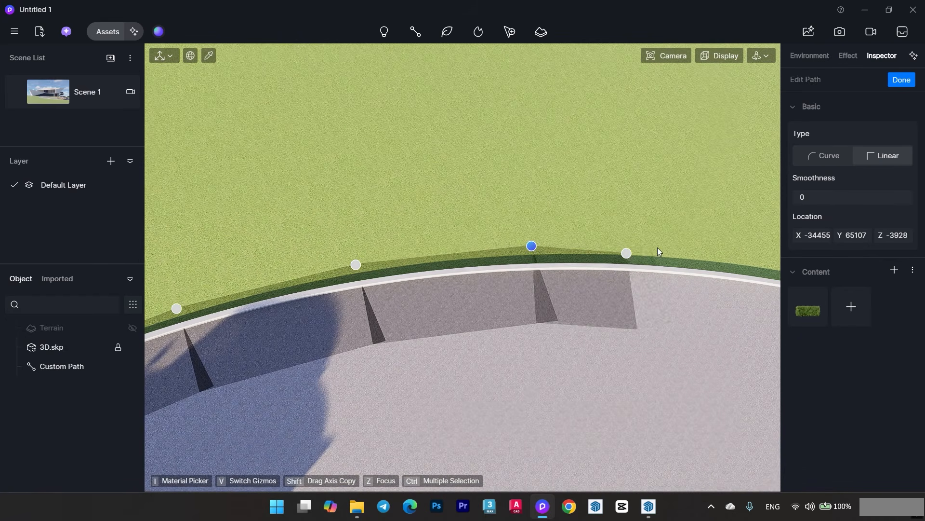
pyautogui.click(750, 258)
pyautogui.moveTo(750, 258); pyautogui.dragTo(267, 211, button='middle')
pyautogui.click(445, 255)
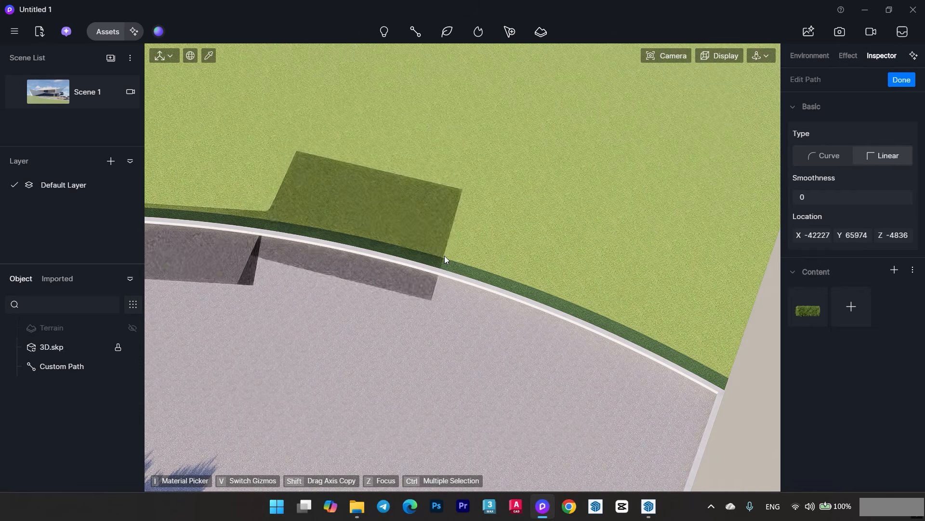
pyautogui.rightClick(444, 255)
# - Set the second hedge path's rotation to 90 and its density to 42
pyautogui.scroll(-3, 470, 277)
pyautogui.moveTo(469, 277); pyautogui.dragTo(434, 275, button='middle')
pyautogui.scroll(2, 817, 231)
pyautogui.click(814, 226)
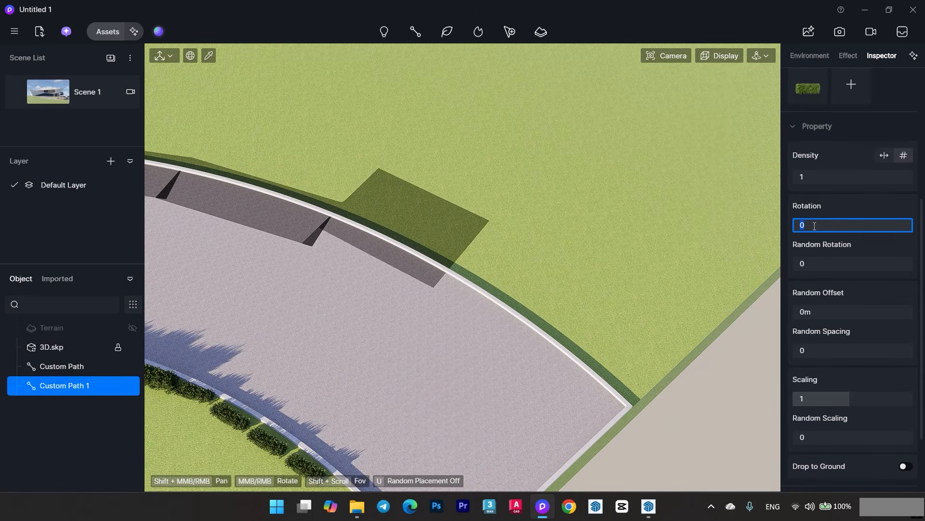
pyautogui.write('90')
pyautogui.press('Return')
pyautogui.moveTo(811, 179); pyautogui.dragTo(862, 179)
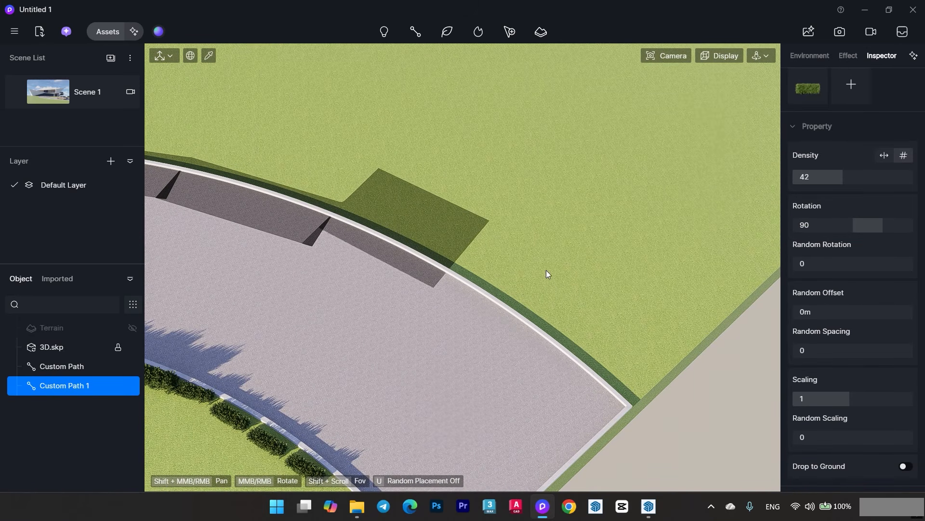
# - Return to the Scene 1 view, scale the second path's hedges to 0.69 and deselect the path
pyautogui.moveTo(547, 287); pyautogui.dragTo(455, 250, button='middle')
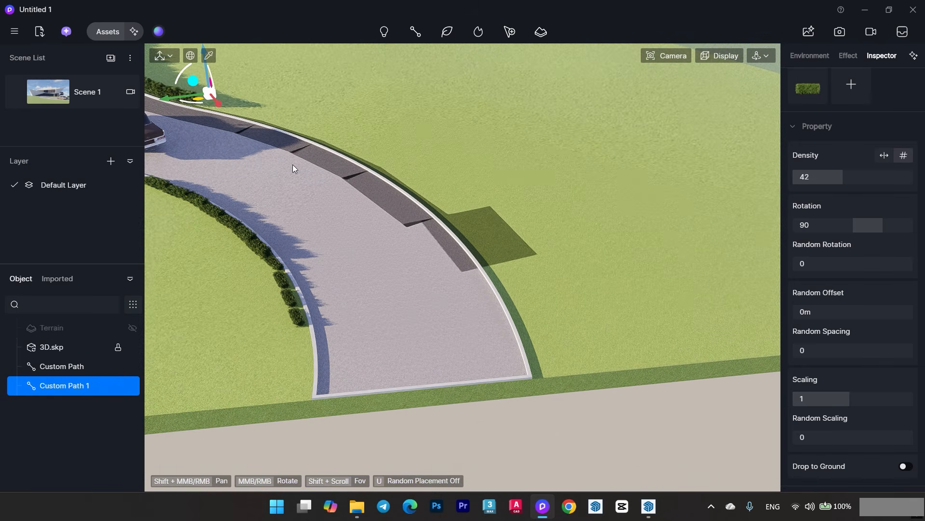
pyautogui.click(77, 93)
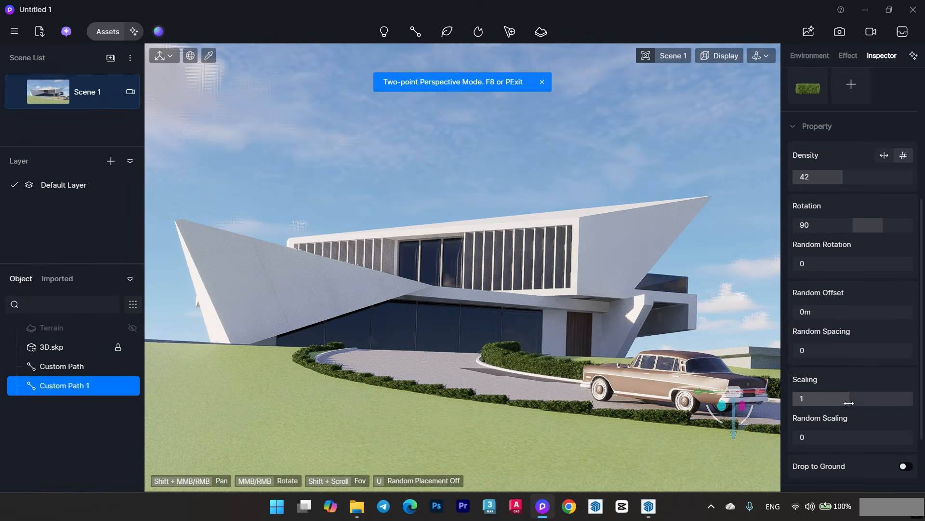
pyautogui.moveTo(841, 398); pyautogui.dragTo(828, 398)
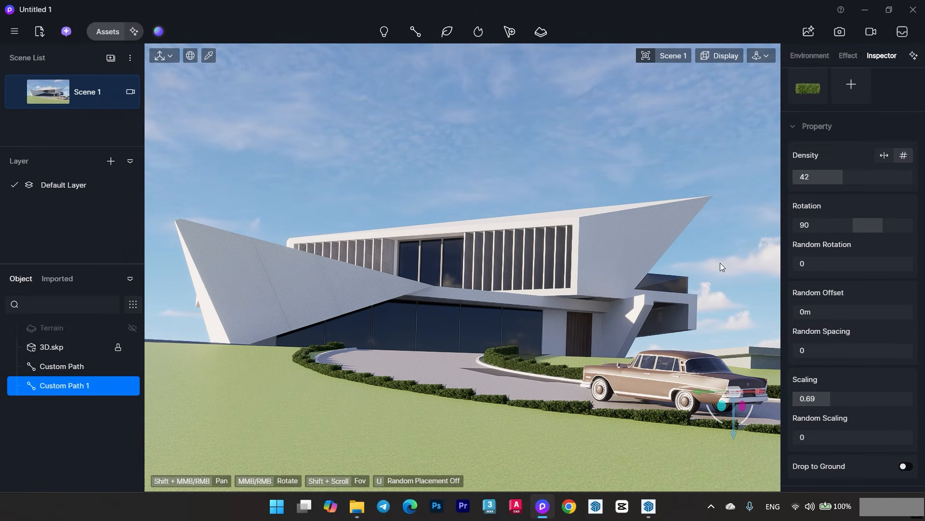
pyautogui.click(577, 141)
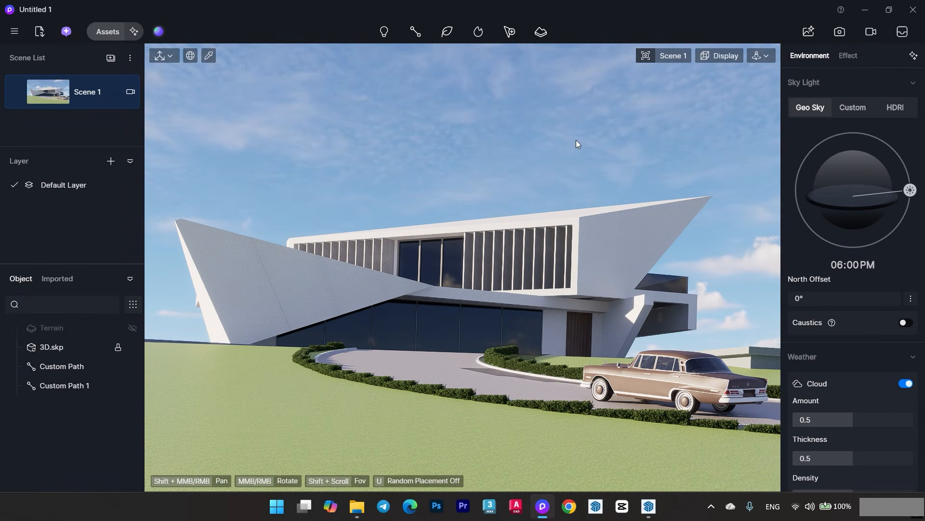
# - Leave the two-point perspective for a view above the villa and pick the tall, flat-crowned tree from the Nature models
pyautogui.click(677, 57)
pyautogui.click(636, 322)
pyautogui.moveTo(433, 189); pyautogui.dragTo(510, 221, button='middle')
pyautogui.click(107, 31)
pyautogui.scroll(-5, 241, 227)
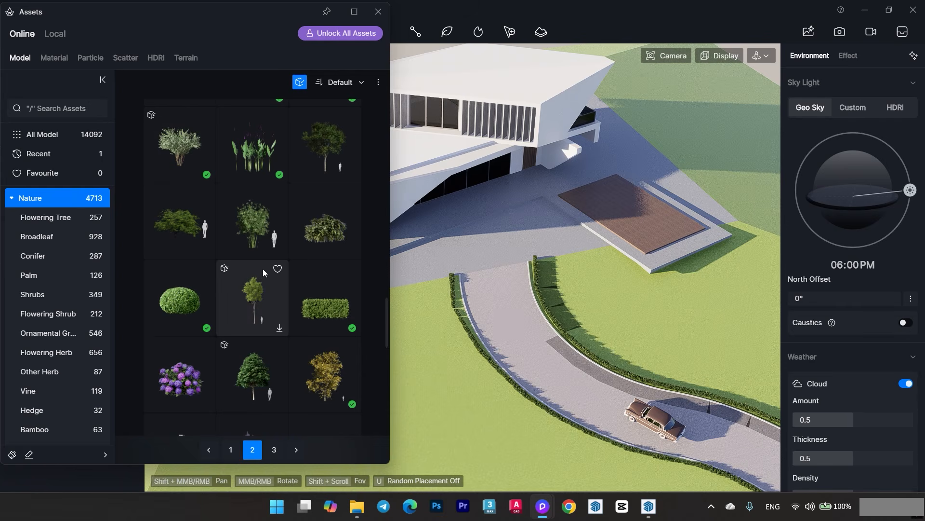
pyautogui.click(325, 170)
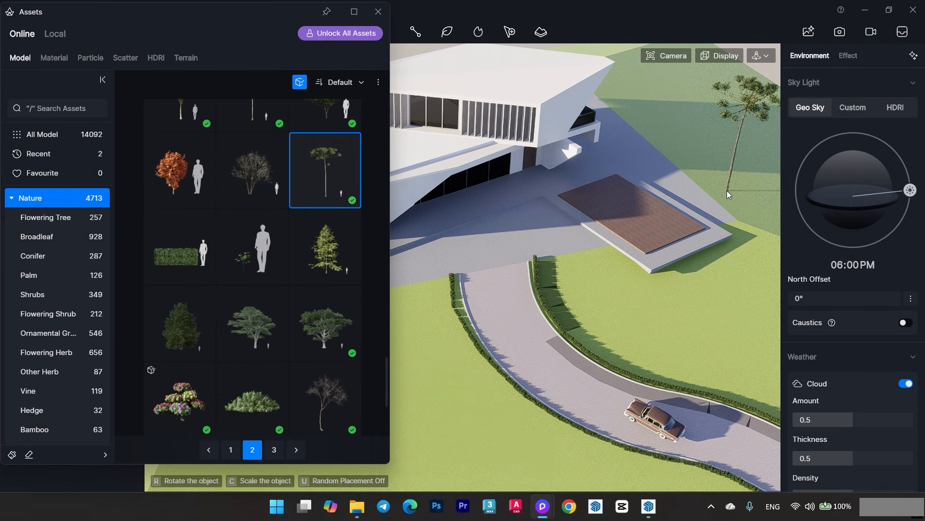
pyautogui.moveTo(727, 191); pyautogui.dragTo(709, 116, button='middle')
pyautogui.click(386, 13)
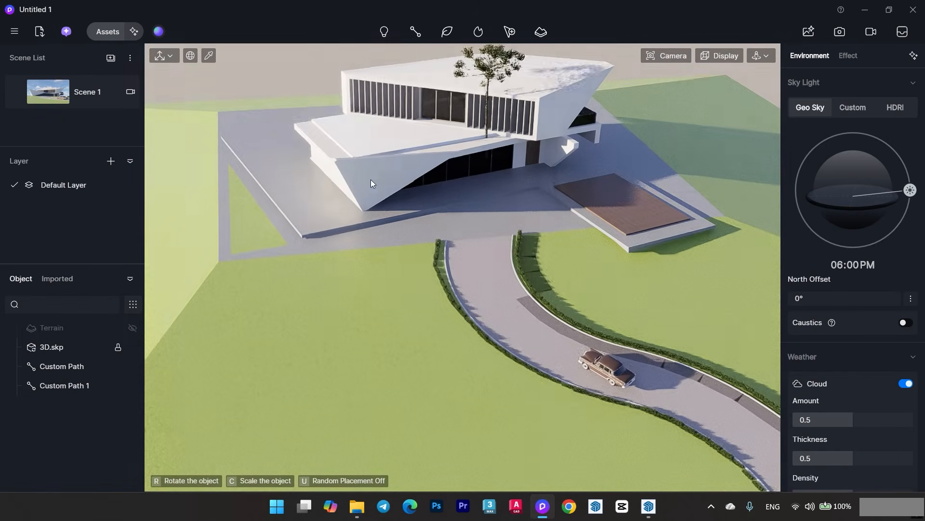
# - Load the tall, flat-crowned tree into the vegetation brush and close the asset library
pyautogui.scroll(3, 289, 215)
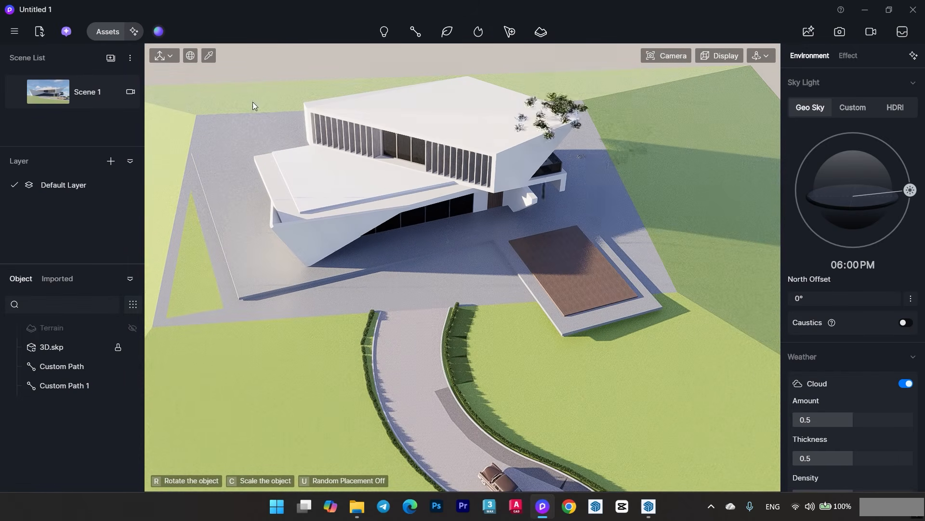
pyautogui.click(107, 31)
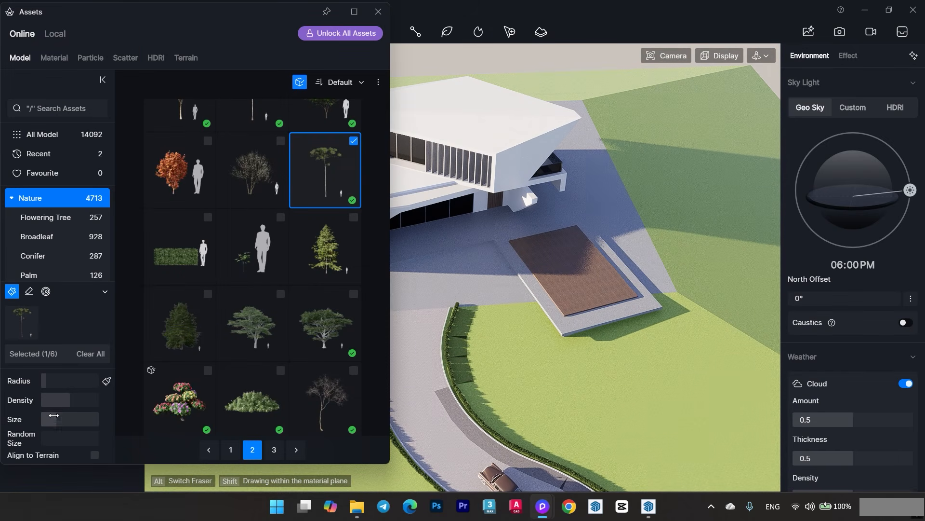
pyautogui.click(379, 12)
# - Brush tall trees onto the grass to the right of the villa and along its rear
pyautogui.click(672, 149)
pyautogui.moveTo(674, 154); pyautogui.dragTo(672, 175, button='right')
pyautogui.moveTo(672, 176); pyautogui.dragTo(703, 187)
pyautogui.moveTo(448, 185); pyautogui.dragTo(653, 241, button='middle')
pyautogui.moveTo(654, 241); pyautogui.dragTo(662, 255, button='right')
# - Brush groups of the tall tree over the lawn to the left of the villa
pyautogui.moveTo(332, 290)
pyautogui.mouseDown()
pyautogui.moveTo(301, 244)
pyautogui.moveTo(310, 188)
pyautogui.mouseUp()
pyautogui.moveTo(311, 193); pyautogui.dragTo(330, 269, button='right')
pyautogui.moveTo(350, 215)
pyautogui.mouseDown()
pyautogui.moveTo(559, 165)
pyautogui.moveTo(425, 183)
pyautogui.mouseUp()
pyautogui.moveTo(277, 404); pyautogui.dragTo(243, 246, button='middle')
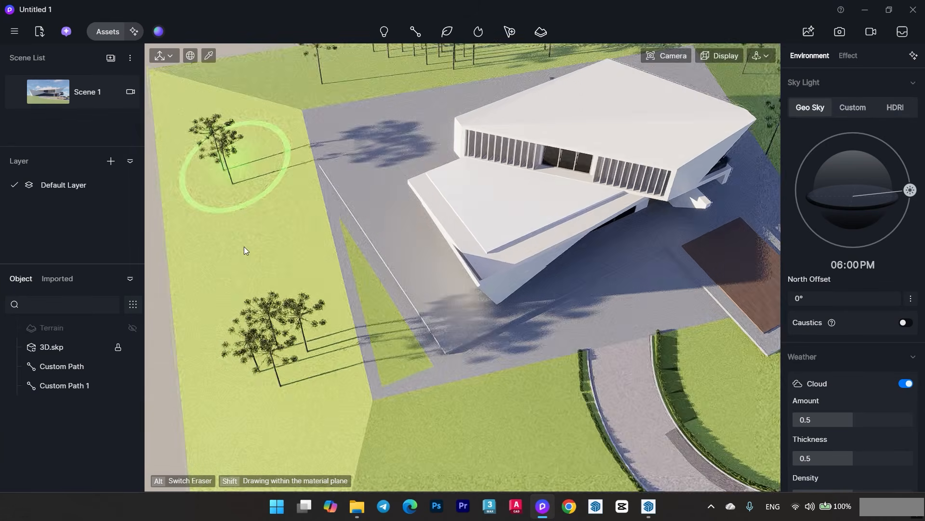
pyautogui.moveTo(275, 355); pyautogui.dragTo(197, 200, button='middle')
# - Brush more tall trees onto the slope beyond the brown deck and check them from the Scene 1 view
pyautogui.moveTo(735, 263); pyautogui.dragTo(546, 300, button='middle')
pyautogui.scroll(4, 546, 299)
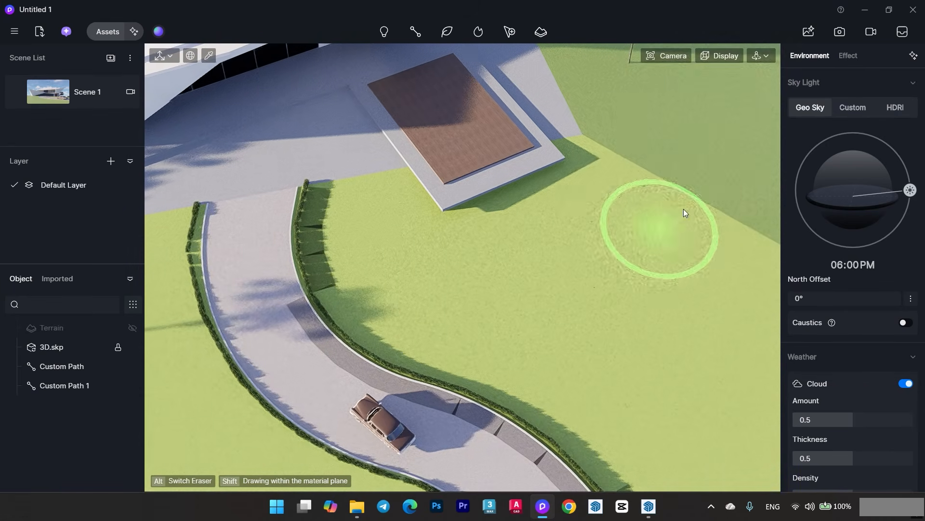
pyautogui.moveTo(684, 209); pyautogui.dragTo(675, 134)
pyautogui.moveTo(566, 184); pyautogui.dragTo(370, 262, button='middle')
pyautogui.moveTo(629, 212)
pyautogui.mouseDown()
pyautogui.moveTo(594, 151)
pyautogui.moveTo(462, 210)
pyautogui.mouseUp()
pyautogui.scroll(-4, 462, 210)
pyautogui.moveTo(462, 211); pyautogui.dragTo(530, 289, button='right')
pyautogui.click(126, 95)
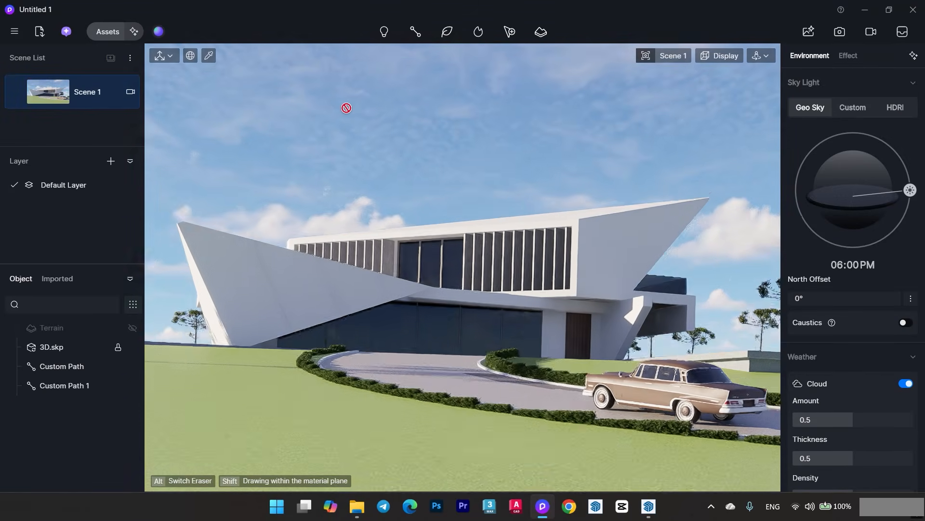
# - Return to the regular perspective above the site and add the HD conifer from the third Nature page to the brush
pyautogui.press('F8')
pyautogui.moveTo(671, 57)
pyautogui.click(638, 322)
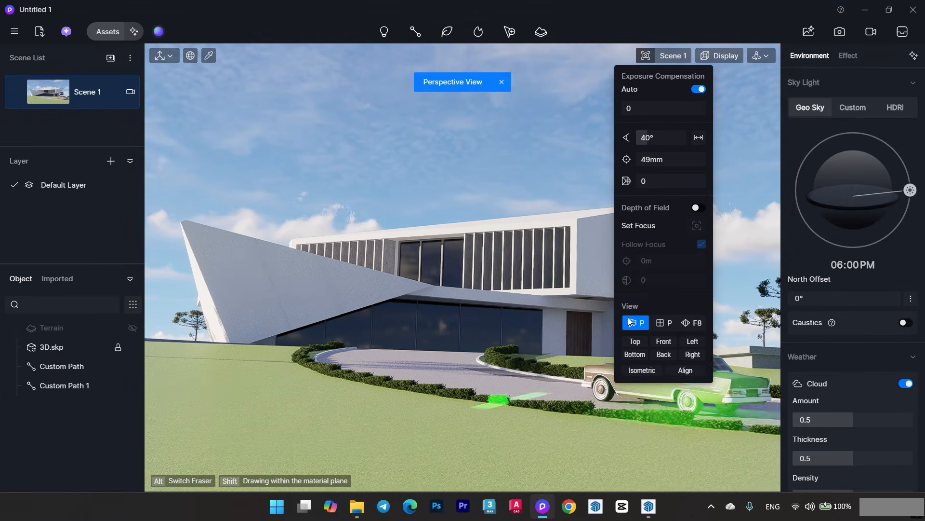
pyautogui.scroll(-5, 461, 267)
pyautogui.moveTo(461, 266); pyautogui.dragTo(428, 178, button='right')
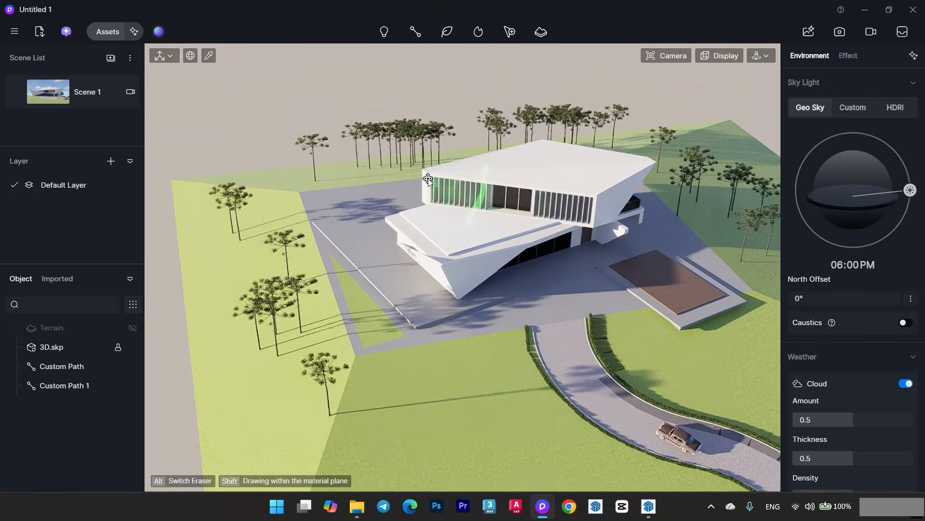
pyautogui.click(107, 33)
pyautogui.scroll(-3, 247, 317)
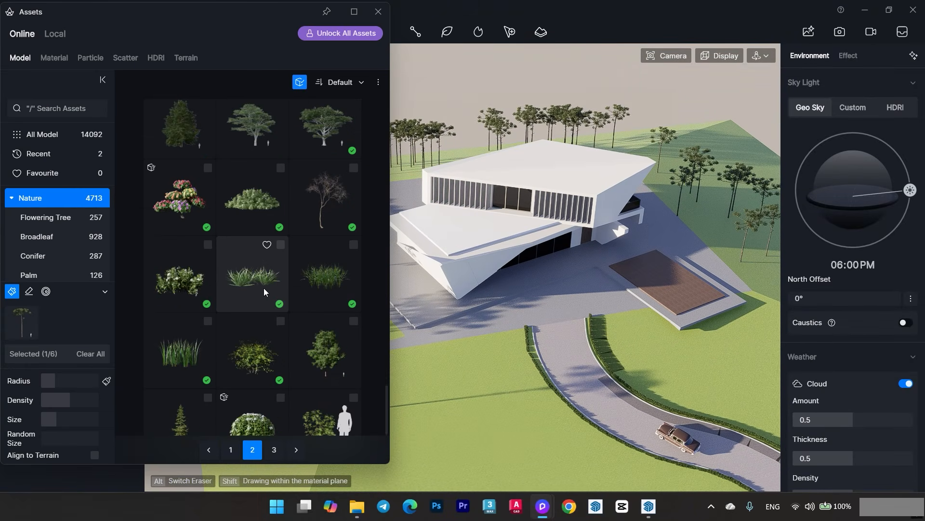
pyautogui.scroll(-5, 251, 290)
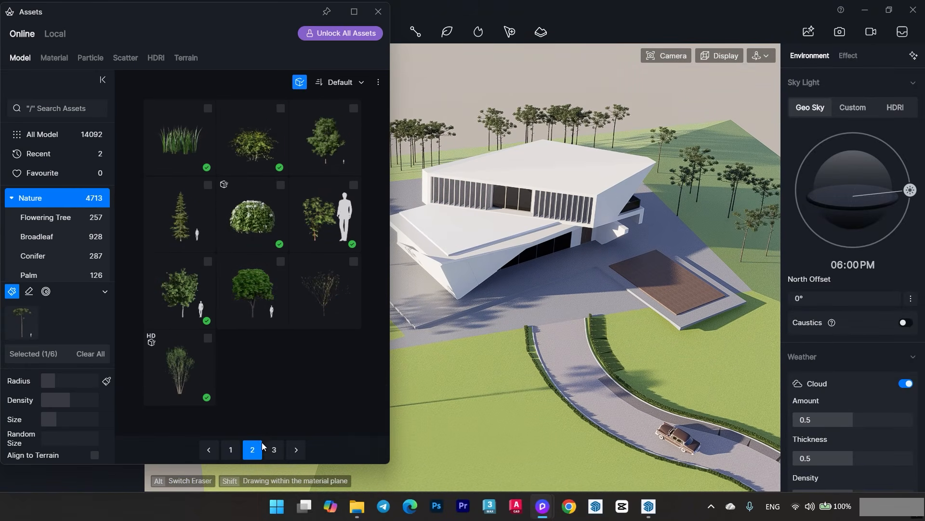
pyautogui.scroll(-5, 248, 307)
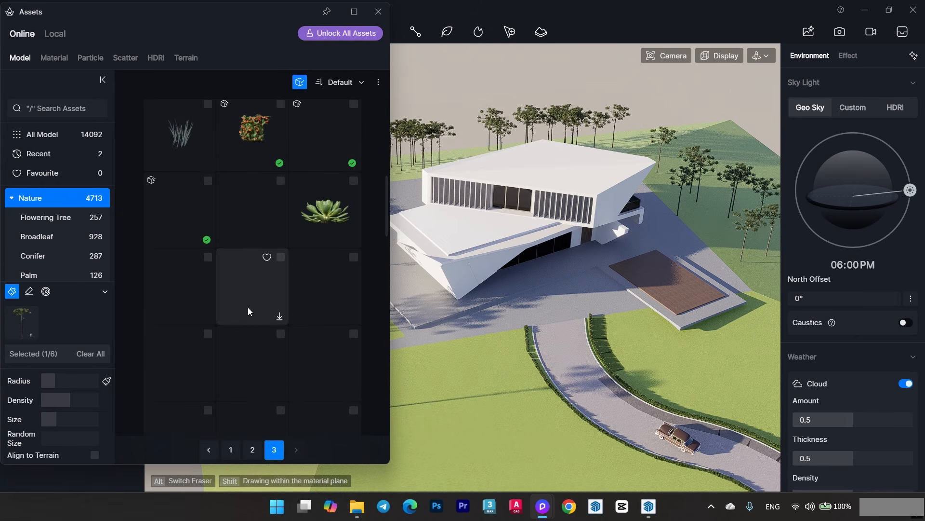
pyautogui.scroll(-2, 281, 294)
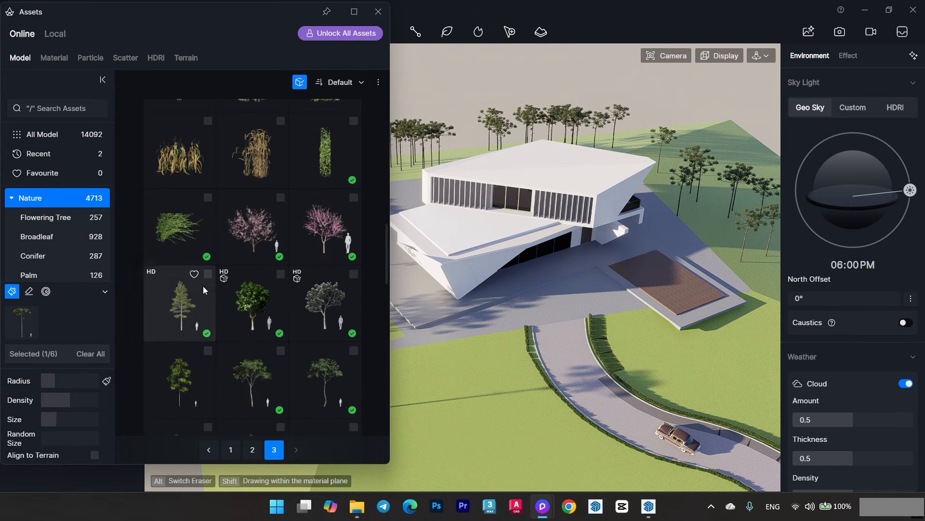
pyautogui.click(203, 286)
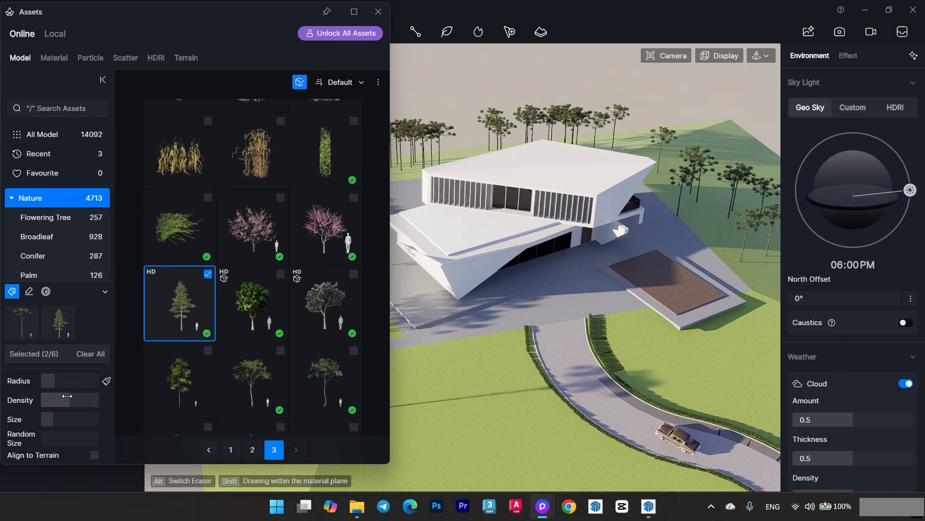
# - Raise the vegetation brush's density and add two spreading broadleaf trees to its selection
pyautogui.moveTo(70, 399); pyautogui.dragTo(76, 399)
pyautogui.click(251, 398)
pyautogui.scroll(-2, 314, 323)
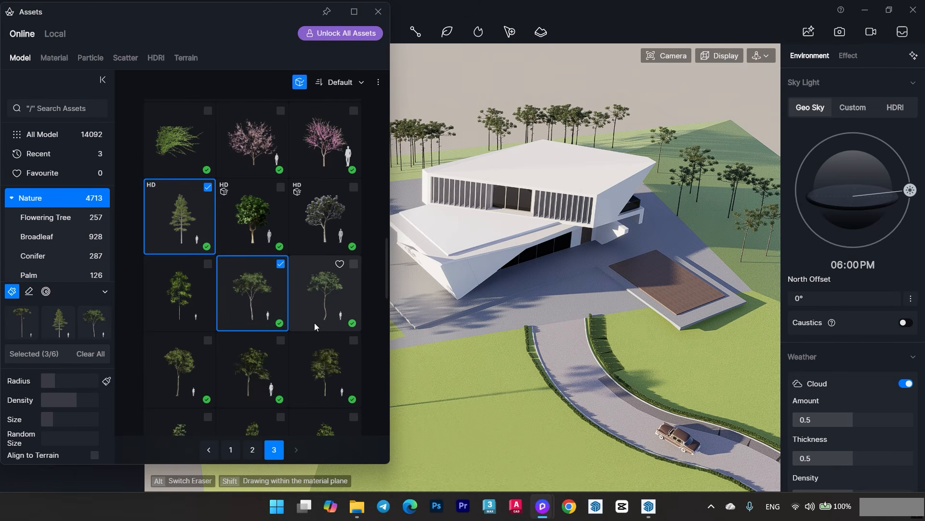
pyautogui.click(379, 12)
pyautogui.scroll(3, 278, 277)
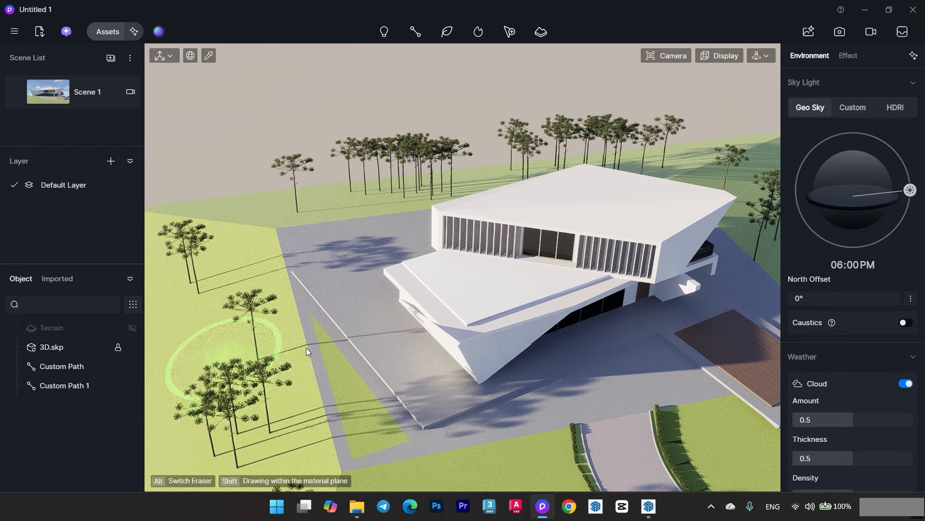
pyautogui.moveTo(306, 348)
pyautogui.mouseDown(button='right')
pyautogui.moveTo(311, 338)
pyautogui.moveTo(259, 332)
pyautogui.moveTo(256, 371)
pyautogui.mouseUp(button='right')
pyautogui.scroll(3, 260, 371)
pyautogui.click(108, 31)
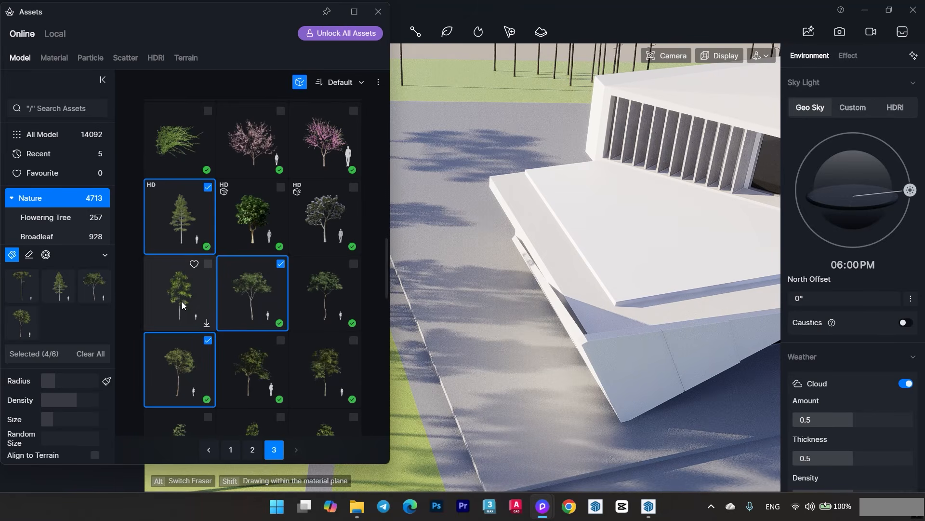
pyautogui.click(378, 11)
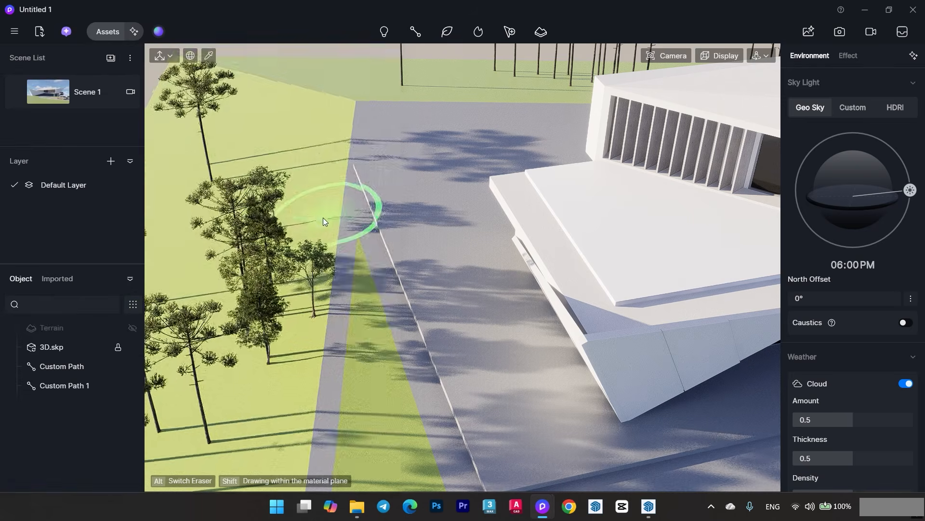
# - Brush the mixed trees densely over the lawn to the left of the villa
pyautogui.moveTo(323, 221); pyautogui.dragTo(314, 237, button='right')
pyautogui.click(308, 159)
pyautogui.moveTo(308, 159); pyautogui.dragTo(229, 232, button='right')
pyautogui.click(255, 195)
pyautogui.scroll(-2, 260, 275)
pyautogui.moveTo(259, 284); pyautogui.dragTo(260, 268, button='middle')
pyautogui.scroll(3, 277, 137)
pyautogui.moveTo(277, 138)
pyautogui.mouseDown(button='middle')
pyautogui.moveTo(263, 171)
pyautogui.moveTo(266, 290)
pyautogui.mouseUp(button='middle')
# - Fill the grass strip behind the villa with repeated strokes of mixed trees
pyautogui.moveTo(323, 218); pyautogui.dragTo(501, 202)
pyautogui.moveTo(574, 193); pyautogui.dragTo(434, 219, button='middle')
pyautogui.moveTo(434, 214); pyautogui.dragTo(528, 210)
pyautogui.moveTo(545, 209); pyautogui.dragTo(429, 217, button='middle')
pyautogui.moveTo(429, 216); pyautogui.dragTo(605, 217)
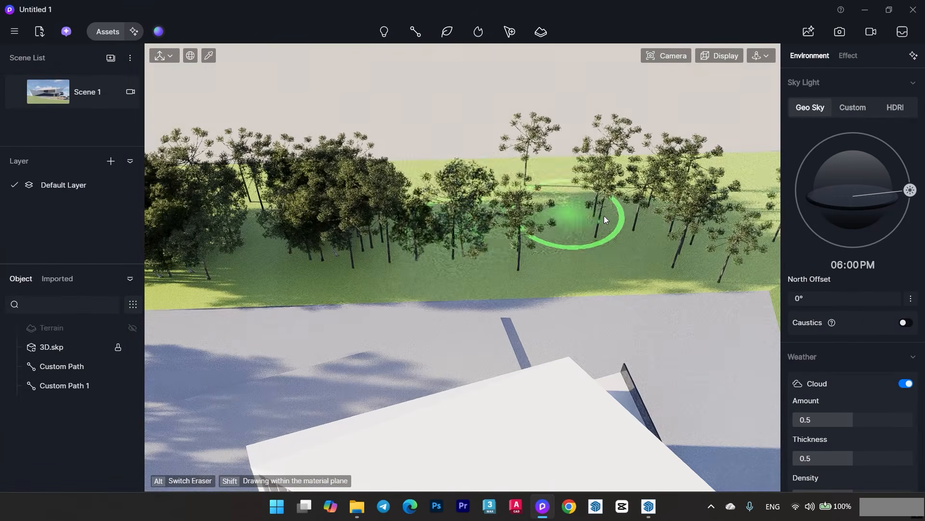
pyautogui.moveTo(605, 217); pyautogui.dragTo(395, 218, button='middle')
# - Brush mixed trees over the rear corner and right-hand grass beside the villa and check them from the Scene 1 view
pyautogui.moveTo(395, 218)
pyautogui.mouseDown()
pyautogui.moveTo(574, 218)
pyautogui.moveTo(660, 258)
pyautogui.mouseUp()
pyautogui.moveTo(661, 258); pyautogui.dragTo(583, 208, button='middle')
pyautogui.moveTo(595, 244); pyautogui.dragTo(663, 357)
pyautogui.moveTo(662, 357); pyautogui.dragTo(584, 265, button='middle')
pyautogui.moveTo(584, 275); pyautogui.dragTo(626, 328)
pyautogui.moveTo(626, 328); pyautogui.dragTo(588, 285, button='middle')
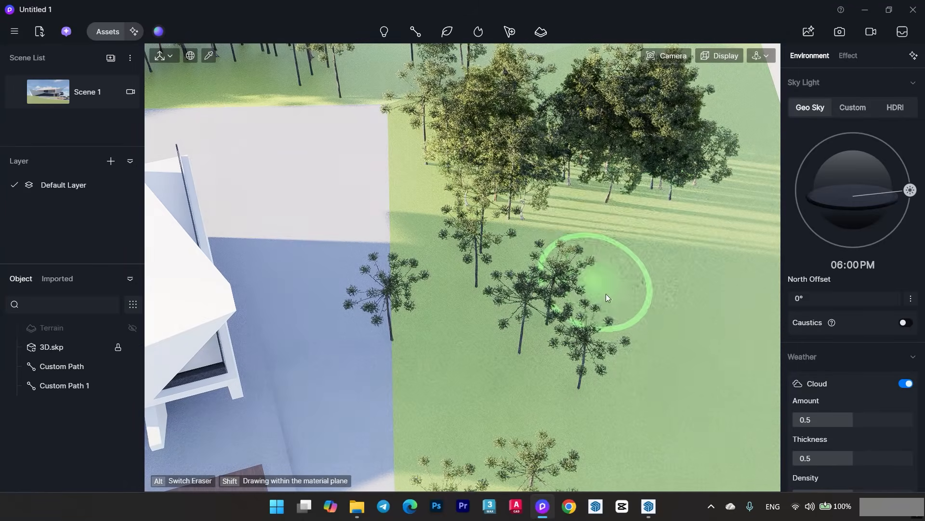
pyautogui.moveTo(606, 293); pyautogui.dragTo(663, 351)
pyautogui.moveTo(662, 352); pyautogui.dragTo(610, 180, button='middle')
pyautogui.moveTo(616, 189); pyautogui.dragTo(670, 265)
pyautogui.moveTo(670, 265)
pyautogui.mouseDown(button='right')
pyautogui.moveTo(603, 261)
pyautogui.moveTo(574, 217)
pyautogui.mouseUp(button='right')
pyautogui.click(64, 96)
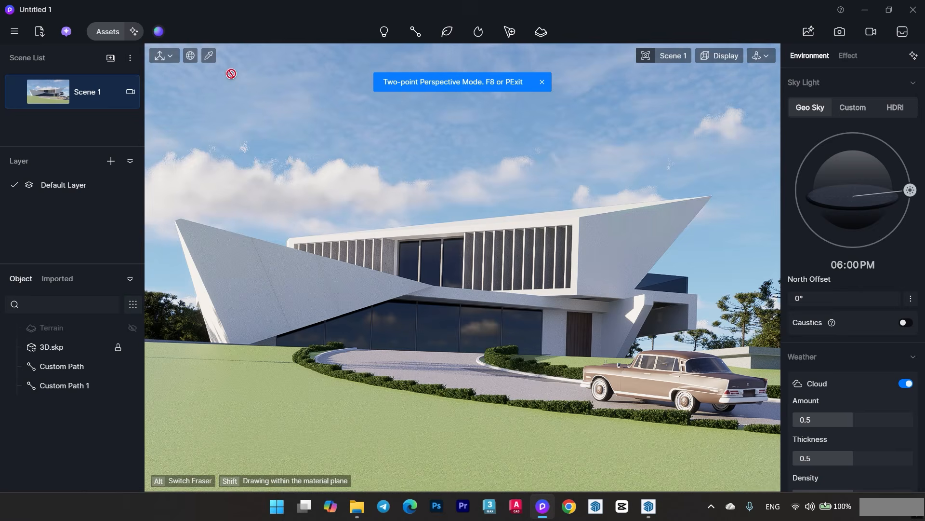
# - Return to the regular perspective and thicken the tree belt on the grass beyond the brown deck
pyautogui.click(664, 57)
pyautogui.click(642, 323)
pyautogui.moveTo(516, 258); pyautogui.dragTo(636, 184, button='right')
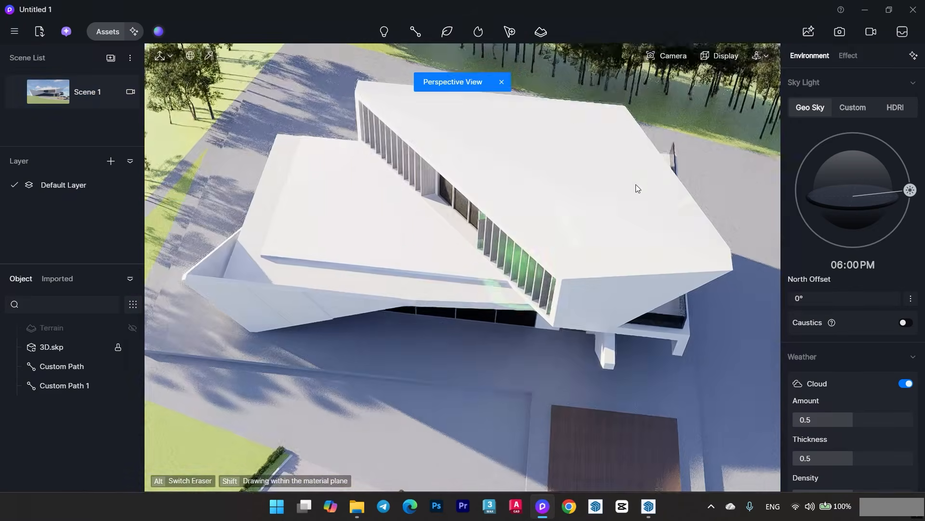
pyautogui.moveTo(636, 184); pyautogui.dragTo(569, 219, button='middle')
pyautogui.moveTo(752, 241); pyautogui.dragTo(641, 209, button='middle')
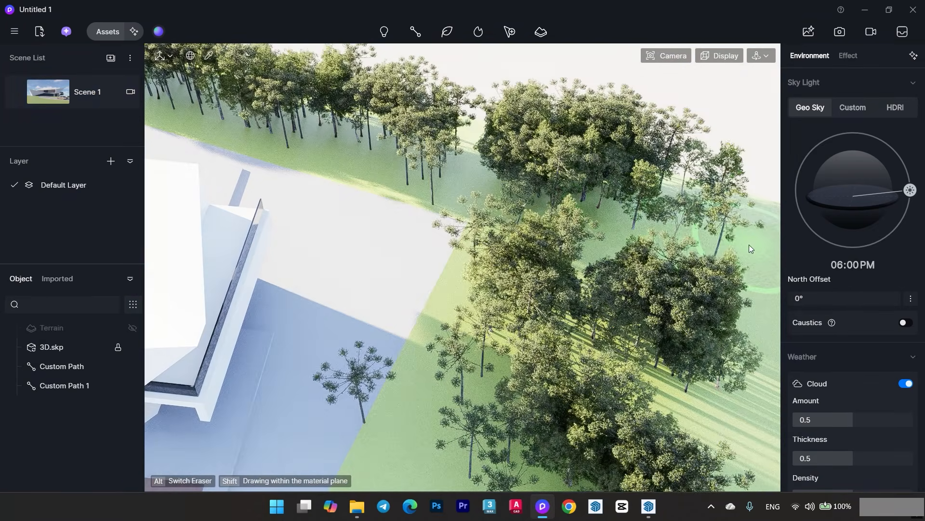
pyautogui.scroll(-3, 749, 244)
pyautogui.moveTo(548, 227); pyautogui.dragTo(584, 296, button='right')
pyautogui.scroll(2, 584, 327)
pyautogui.moveTo(585, 350); pyautogui.dragTo(694, 366)
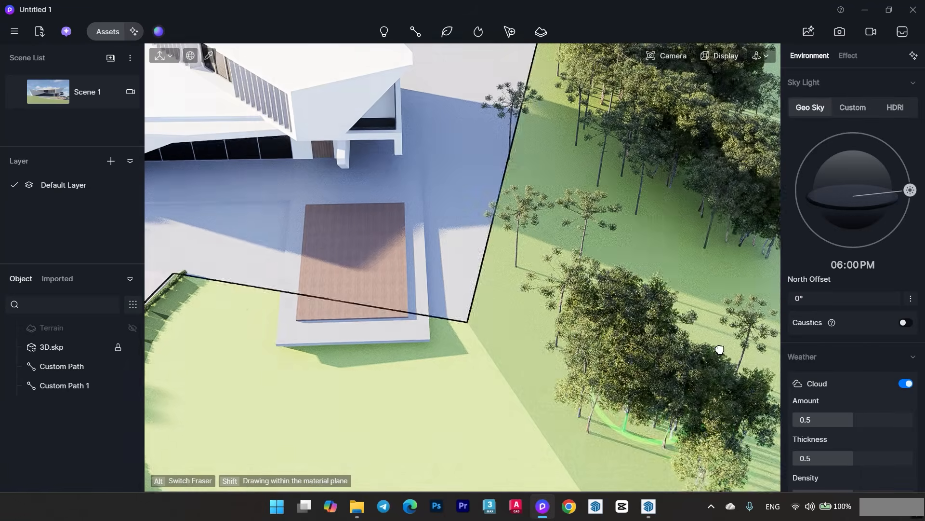
pyautogui.moveTo(719, 349); pyautogui.dragTo(747, 313, button='middle')
pyautogui.moveTo(747, 313); pyautogui.dragTo(764, 293, button='right')
# - Brush additional mixed trees onto the rear part of the lawn to the left of the villa
pyautogui.scroll(-3, 764, 293)
pyautogui.scroll(3, 264, 250)
pyautogui.moveTo(253, 193); pyautogui.dragTo(245, 135)
pyautogui.moveTo(244, 135); pyautogui.dragTo(289, 232, button='right')
pyautogui.click(295, 254)
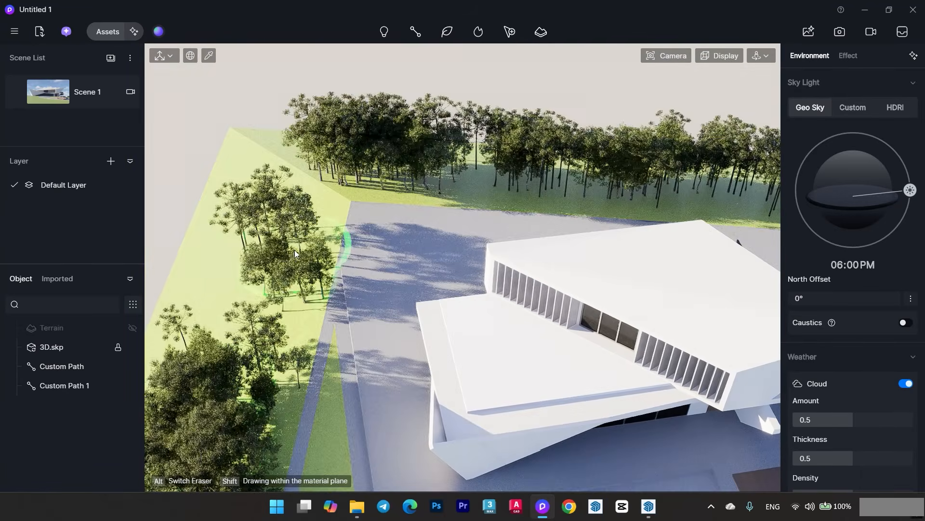
# - Restore the Scene 1 view in two-point perspective and open the asset library
pyautogui.click(79, 101)
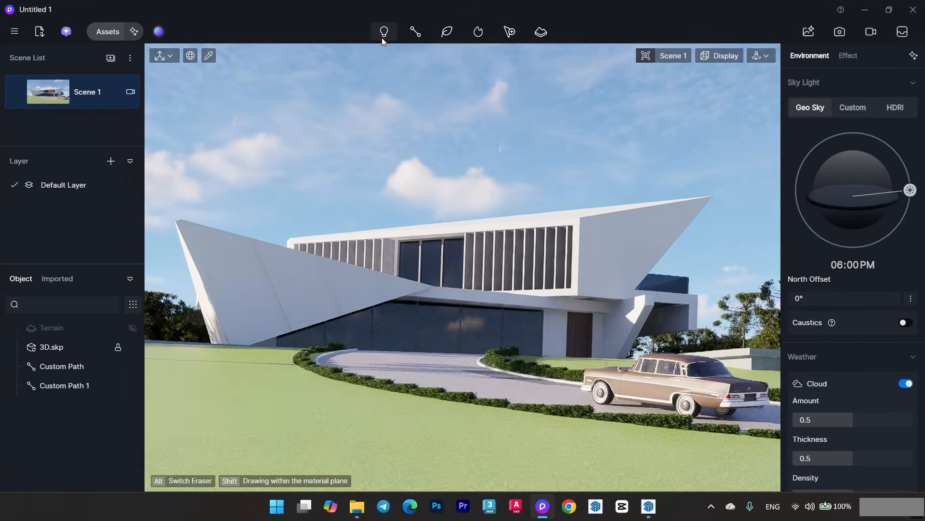
pyautogui.press('F8')
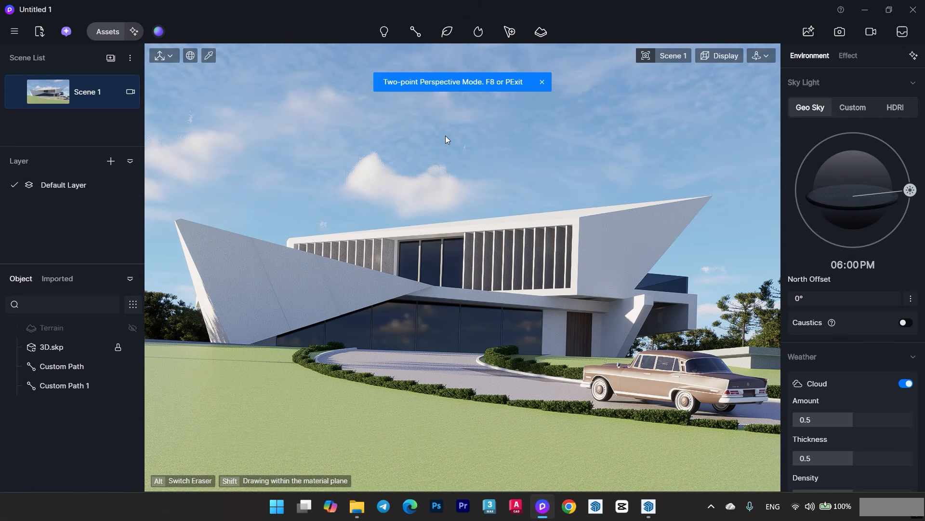
pyautogui.click(107, 32)
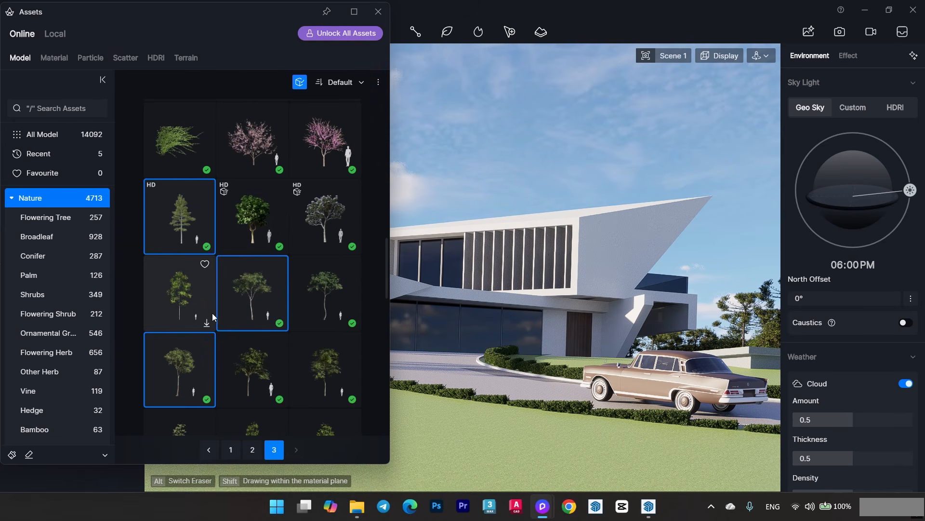
# - Look through the Nature models for ground cover and pick the low spreading grass clump
pyautogui.click(233, 451)
pyautogui.scroll(-14, 270, 322)
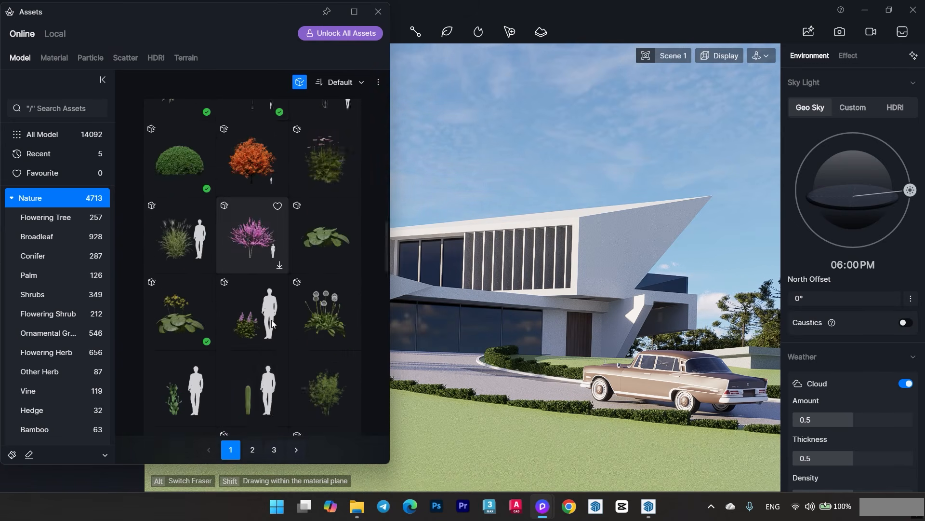
pyautogui.scroll(-15, 273, 318)
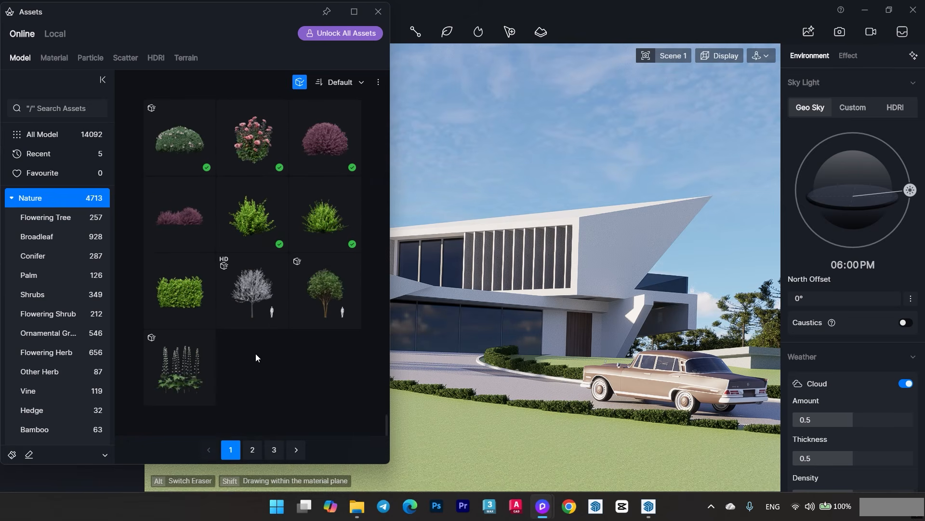
pyautogui.click(252, 451)
pyautogui.scroll(-5, 260, 274)
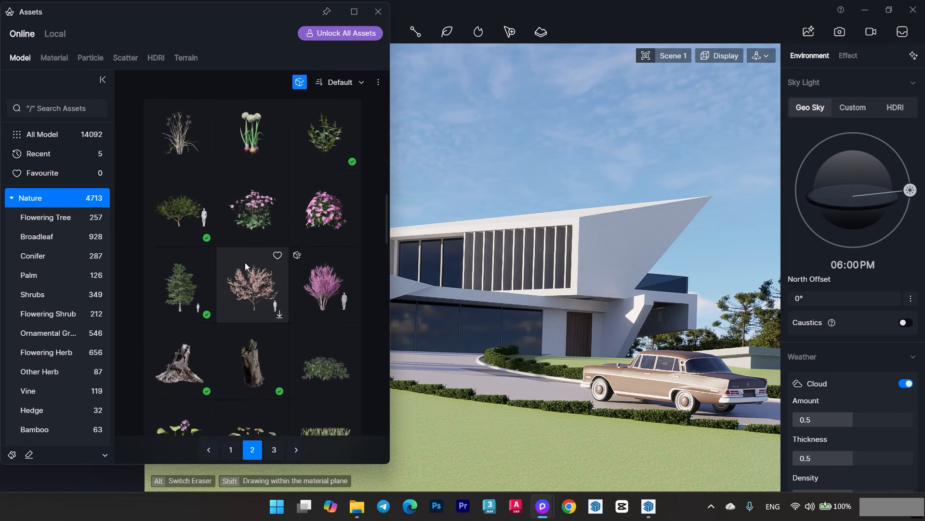
pyautogui.scroll(-11, 245, 266)
pyautogui.click(245, 243)
pyautogui.scroll(-3, 263, 266)
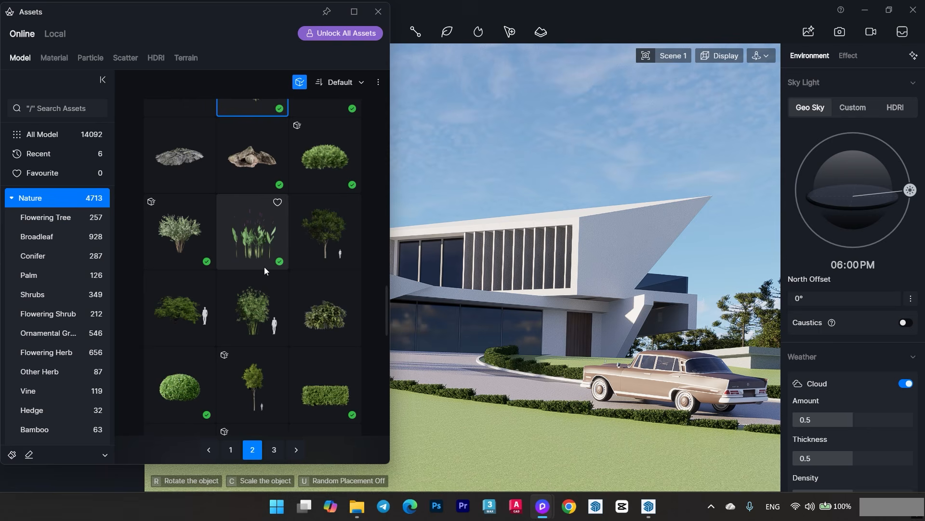
pyautogui.scroll(-8, 265, 270)
pyautogui.click(255, 278)
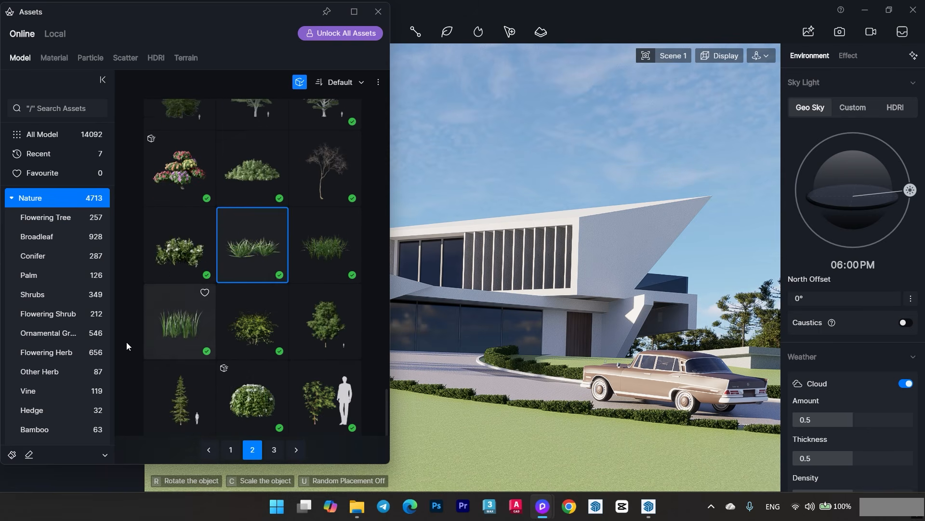
# - Enable brush placement and add the upright grass, white-flowering shrub, dense dark grass and wispy grass tuft to the brush set
pyautogui.click(11, 454)
pyautogui.click(189, 338)
pyautogui.click(190, 263)
pyautogui.click(302, 250)
pyautogui.scroll(4, 292, 332)
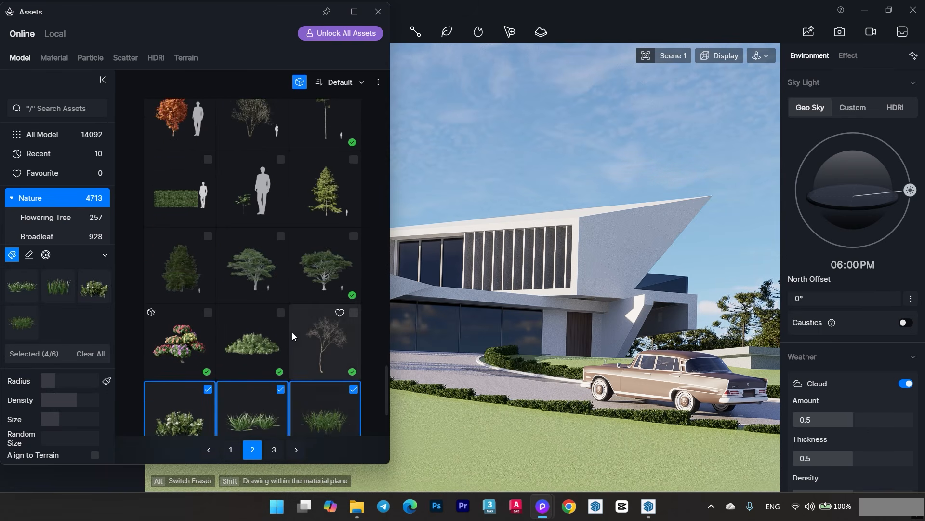
pyautogui.scroll(10, 292, 332)
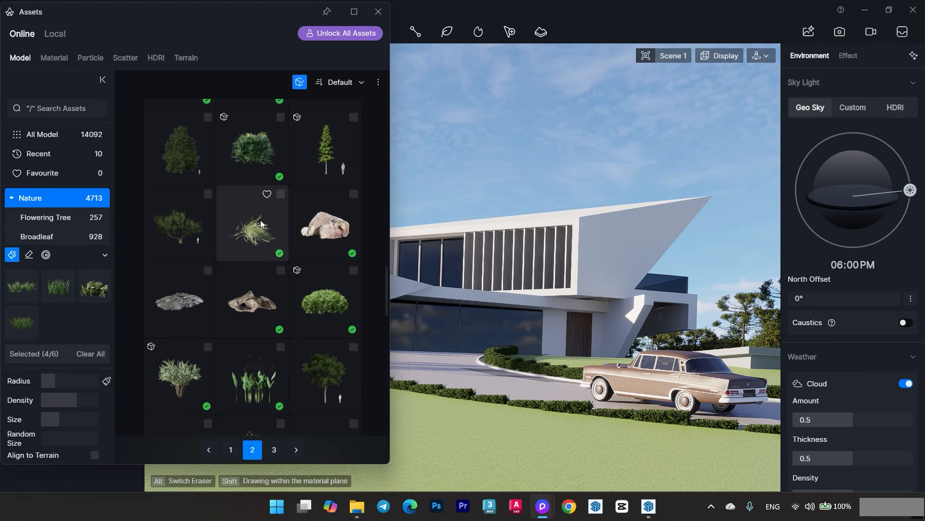
pyautogui.click(261, 223)
pyautogui.click(378, 12)
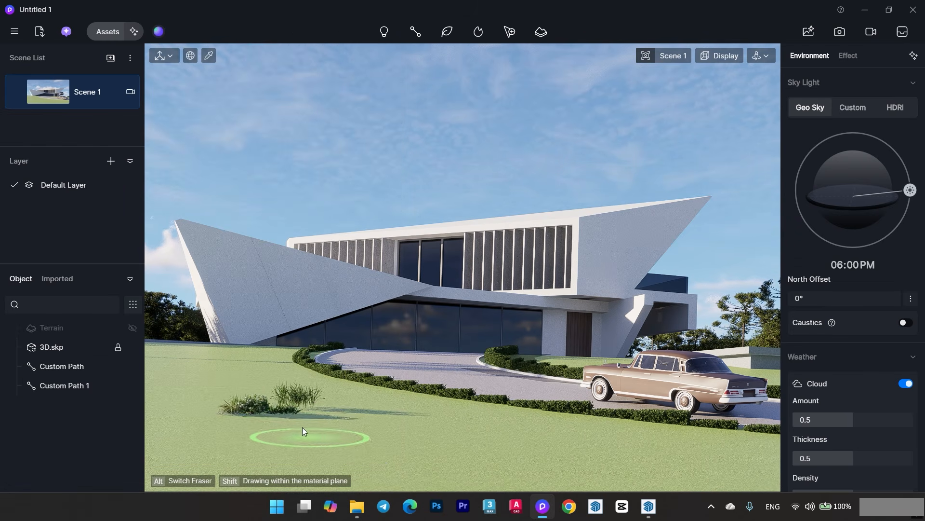
# - Brush the grass and flower mix onto the front lawn, leaving Scene 1 for the regular perspective to cover the area beside the driveway
pyautogui.moveTo(302, 427)
pyautogui.mouseDown()
pyautogui.moveTo(482, 478)
pyautogui.moveTo(461, 461)
pyautogui.mouseUp()
pyautogui.scroll(-3, 395, 299)
pyautogui.moveTo(400, 308)
pyautogui.mouseDown(button='middle')
pyautogui.moveTo(417, 344)
pyautogui.moveTo(440, 289)
pyautogui.moveTo(290, 227)
pyautogui.mouseUp(button='middle')
pyautogui.click(666, 56)
pyautogui.click(638, 322)
pyautogui.scroll(2, 291, 222)
pyautogui.moveTo(289, 212)
pyautogui.mouseDown()
pyautogui.moveTo(386, 192)
pyautogui.moveTo(293, 279)
pyautogui.mouseUp()
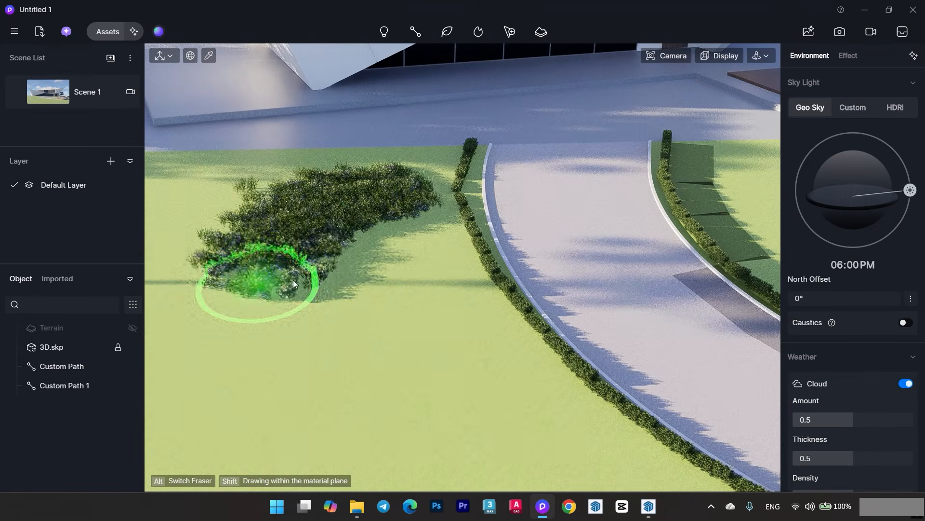
pyautogui.moveTo(295, 281); pyautogui.dragTo(482, 192, button='middle')
# - Spread the grass and flower mix along the driveway's outer hedge and in separate patches farther out on the lawn
pyautogui.moveTo(562, 208)
pyautogui.mouseDown()
pyautogui.moveTo(571, 392)
pyautogui.moveTo(708, 424)
pyautogui.mouseUp()
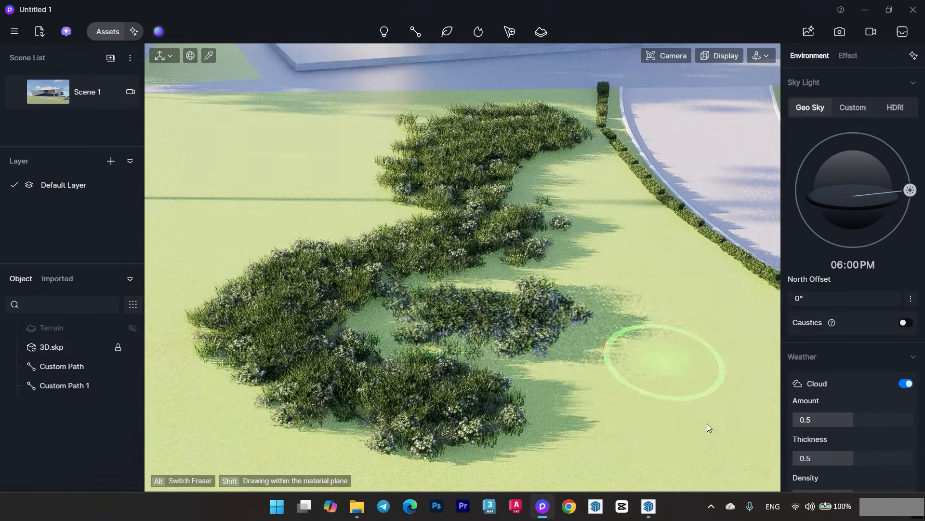
pyautogui.moveTo(709, 428); pyautogui.dragTo(585, 203, button='middle')
pyautogui.moveTo(723, 386)
pyautogui.mouseDown()
pyautogui.moveTo(381, 123)
pyautogui.moveTo(637, 348)
pyautogui.mouseUp()
pyautogui.moveTo(637, 348); pyautogui.dragTo(578, 232, button='middle')
pyautogui.moveTo(578, 255); pyautogui.dragTo(575, 348)
pyautogui.moveTo(576, 348); pyautogui.dragTo(588, 395, button='middle')
pyautogui.moveTo(588, 371); pyautogui.dragTo(441, 294)
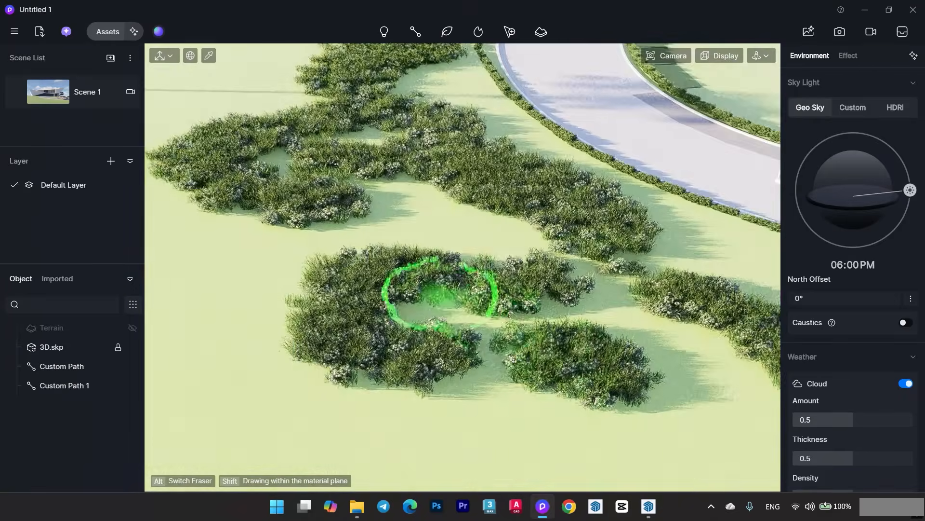
# - Extend the planted patches across the open lawn with more strokes of the grass and flower mix
pyautogui.moveTo(438, 294)
pyautogui.mouseDown(button='middle')
pyautogui.moveTo(300, 274)
pyautogui.moveTo(508, 146)
pyautogui.mouseUp(button='middle')
pyautogui.moveTo(508, 146); pyautogui.dragTo(515, 207)
pyautogui.moveTo(515, 206); pyautogui.dragTo(270, 274, button='middle')
pyautogui.scroll(5, 537, 242)
pyautogui.moveTo(441, 137)
pyautogui.mouseDown()
pyautogui.moveTo(676, 114)
pyautogui.moveTo(606, 316)
pyautogui.mouseUp()
pyautogui.moveTo(605, 316); pyautogui.dragTo(490, 234, button='middle')
pyautogui.moveTo(414, 333)
pyautogui.mouseDown()
pyautogui.moveTo(529, 347)
pyautogui.moveTo(675, 309)
pyautogui.mouseUp()
pyautogui.moveTo(675, 309); pyautogui.dragTo(367, 207, button='middle')
pyautogui.moveTo(366, 207); pyautogui.dragTo(681, 227)
pyautogui.moveTo(681, 227); pyautogui.dragTo(490, 267, button='middle')
# - Brush the grass and flower mix along the edge and corner of the white slab around the brown deck
pyautogui.scroll(2, 491, 241)
pyautogui.moveTo(434, 115); pyautogui.dragTo(626, 139)
pyautogui.moveTo(593, 207); pyautogui.dragTo(301, 353, button='middle')
pyautogui.moveTo(299, 353)
pyautogui.mouseDown()
pyautogui.moveTo(712, 250)
pyautogui.moveTo(299, 400)
pyautogui.mouseUp()
pyautogui.moveTo(285, 284); pyautogui.dragTo(385, 298, button='middle')
pyautogui.scroll(2, 386, 298)
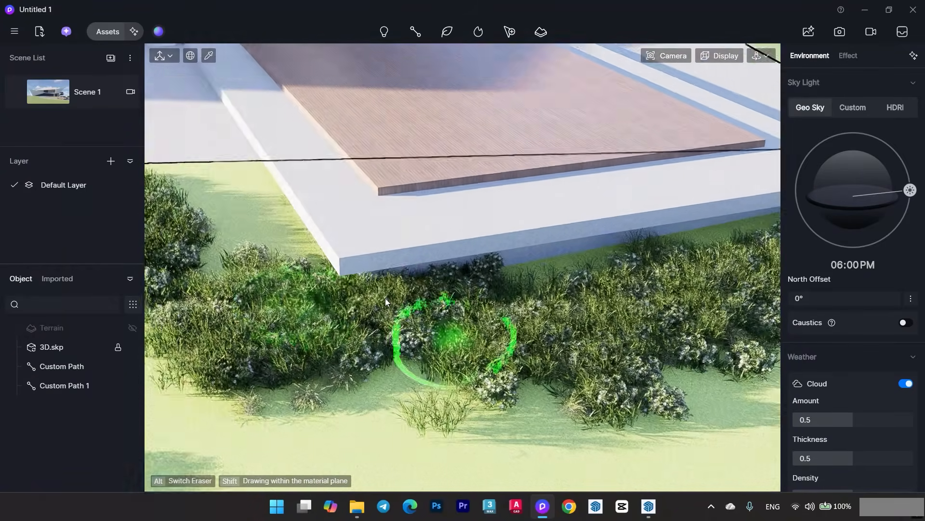
pyautogui.scroll(1, 385, 298)
pyautogui.moveTo(242, 195); pyautogui.dragTo(688, 260)
pyautogui.scroll(-5, 434, 306)
pyautogui.moveTo(397, 314); pyautogui.dragTo(371, 285, button='middle')
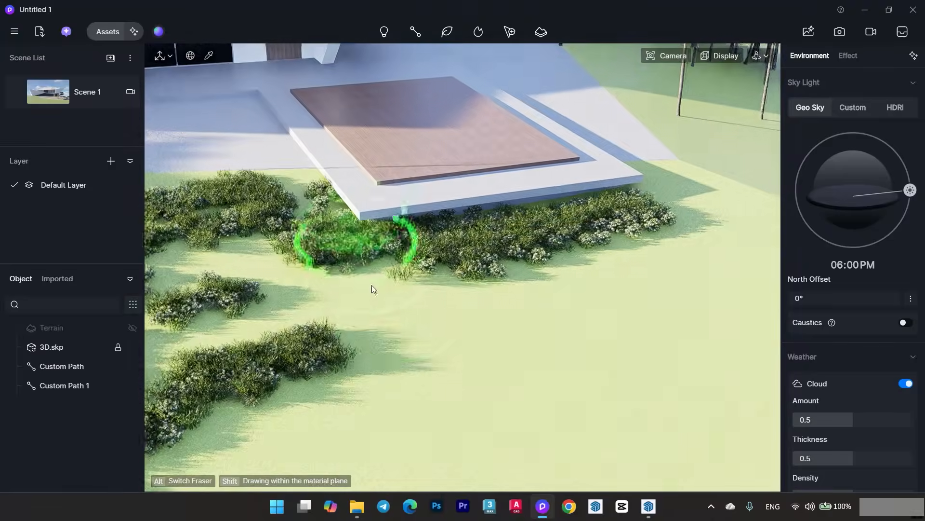
# - Plant the grass mix beyond the deck's far corner, reaching toward the trunks of the tree belt
pyautogui.scroll(-2, 372, 285)
pyautogui.moveTo(660, 257); pyautogui.dragTo(507, 322, button='middle')
pyautogui.scroll(4, 507, 322)
pyautogui.moveTo(507, 322)
pyautogui.mouseDown()
pyautogui.moveTo(521, 218)
pyautogui.moveTo(509, 243)
pyautogui.moveTo(695, 318)
pyautogui.mouseUp()
pyautogui.scroll(-4, 559, 270)
pyautogui.moveTo(533, 224)
pyautogui.mouseDown()
pyautogui.moveTo(566, 381)
pyautogui.moveTo(265, 453)
pyautogui.mouseUp()
pyautogui.scroll(2, 543, 270)
pyautogui.moveTo(543, 270); pyautogui.dragTo(620, 160, button='middle')
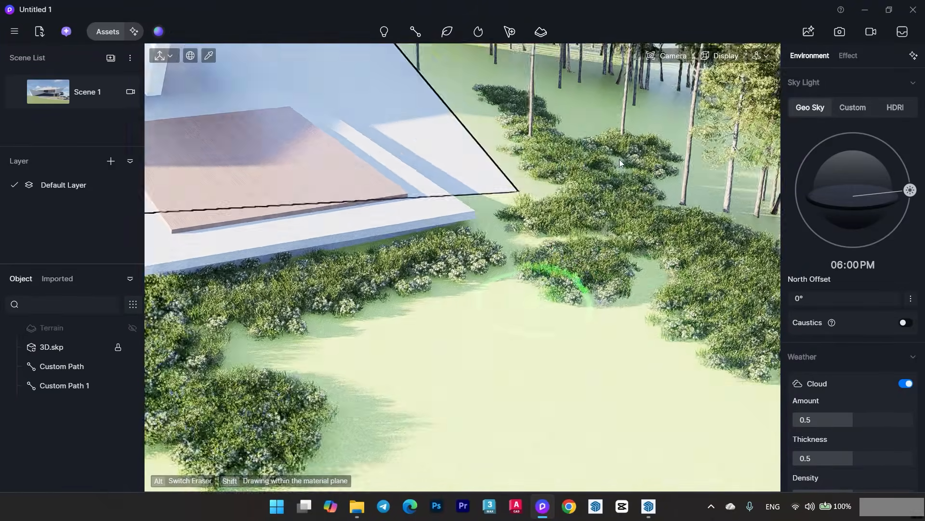
# - Cover the lawn between the deck and the driveway hedge opposite the parked car with the grass mix
pyautogui.moveTo(487, 290); pyautogui.dragTo(632, 406)
pyautogui.moveTo(633, 407); pyautogui.dragTo(644, 165, button='middle')
pyautogui.moveTo(644, 165); pyautogui.dragTo(465, 293)
pyautogui.moveTo(465, 294); pyautogui.dragTo(689, 309, button='middle')
pyautogui.moveTo(643, 311); pyautogui.dragTo(551, 282)
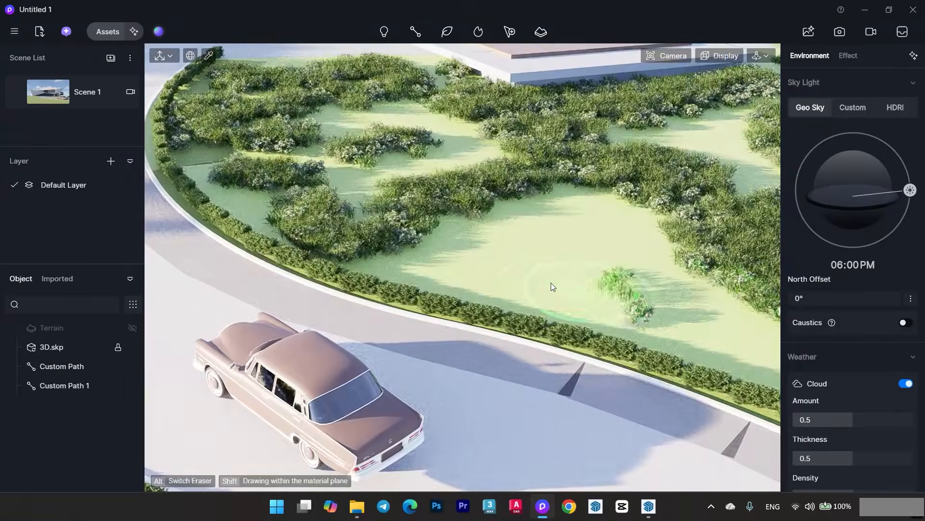
pyautogui.scroll(-2, 551, 283)
pyautogui.moveTo(520, 250)
pyautogui.mouseDown()
pyautogui.moveTo(646, 305)
pyautogui.moveTo(689, 280)
pyautogui.mouseUp()
pyautogui.moveTo(415, 265)
pyautogui.mouseDown(button='middle')
pyautogui.moveTo(818, 311)
pyautogui.moveTo(858, 333)
pyautogui.mouseUp(button='middle')
# - Fill the remaining bare areas of the lawn with further strokes of the grass and flower mix
pyautogui.scroll(3, 482, 299)
pyautogui.moveTo(424, 316)
pyautogui.mouseDown()
pyautogui.moveTo(265, 300)
pyautogui.moveTo(213, 309)
pyautogui.mouseUp()
pyautogui.moveTo(424, 308); pyautogui.dragTo(675, 292, button='middle')
pyautogui.moveTo(540, 309)
pyautogui.mouseDown()
pyautogui.moveTo(279, 181)
pyautogui.moveTo(380, 245)
pyautogui.moveTo(322, 370)
pyautogui.mouseUp()
pyautogui.scroll(1, 279, 181)
pyautogui.scroll(-2, 380, 245)
pyautogui.scroll(-2, 380, 247)
pyautogui.moveTo(323, 370); pyautogui.dragTo(342, 277, button='middle')
pyautogui.moveTo(343, 277); pyautogui.dragTo(203, 376)
# - Restore the Scene 1 view and brush the grass mix across the foreground lawn, finishing back in Scene 1
pyautogui.click(72, 91)
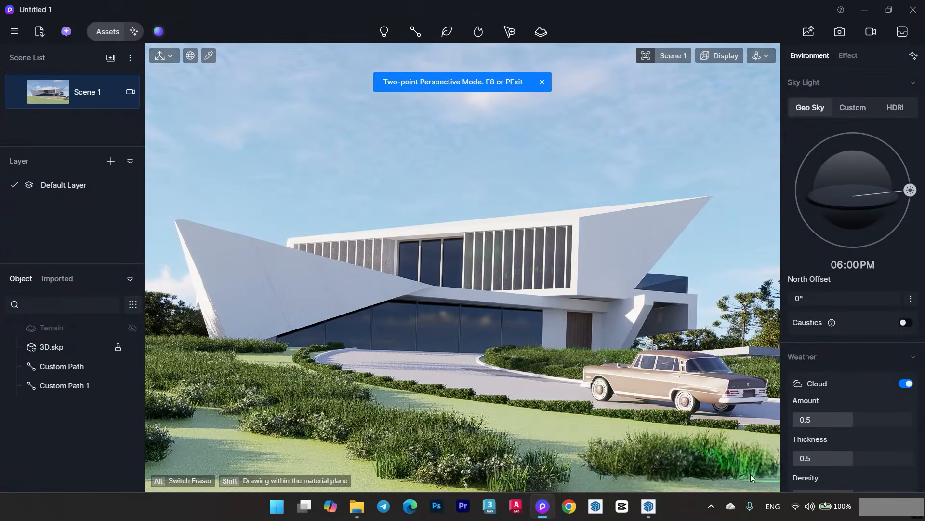
pyautogui.moveTo(750, 473)
pyautogui.mouseDown()
pyautogui.moveTo(627, 460)
pyautogui.moveTo(557, 427)
pyautogui.moveTo(340, 450)
pyautogui.moveTo(301, 472)
pyautogui.mouseUp()
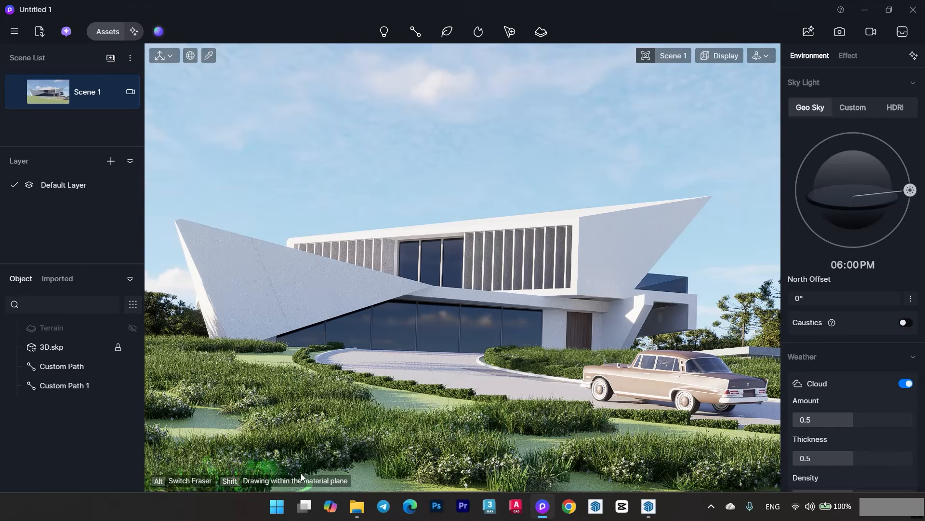
pyautogui.scroll(1, 373, 465)
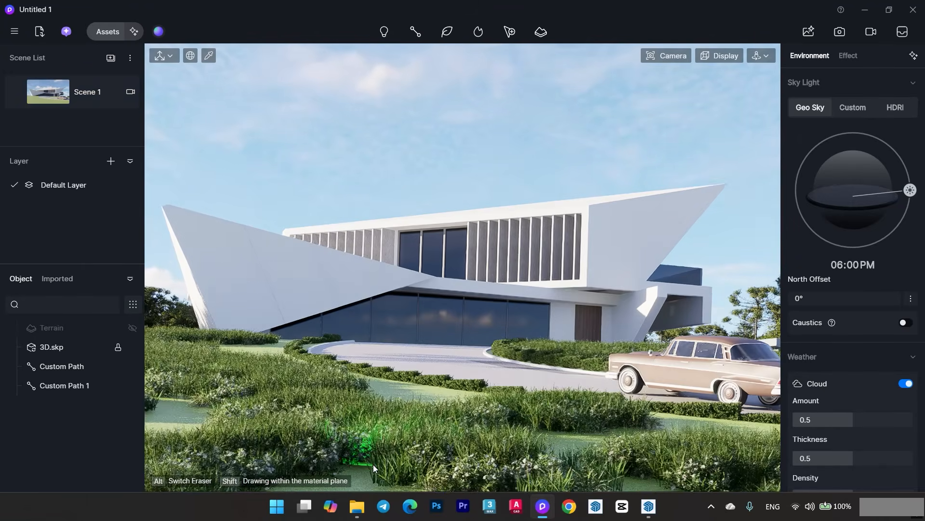
pyautogui.scroll(-3, 378, 424)
pyautogui.moveTo(382, 473); pyautogui.dragTo(746, 507)
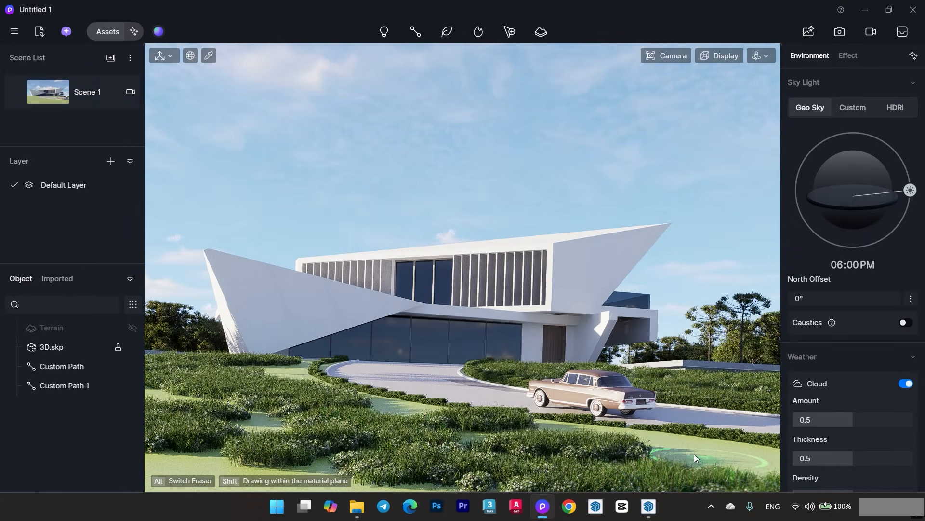
pyautogui.click(88, 97)
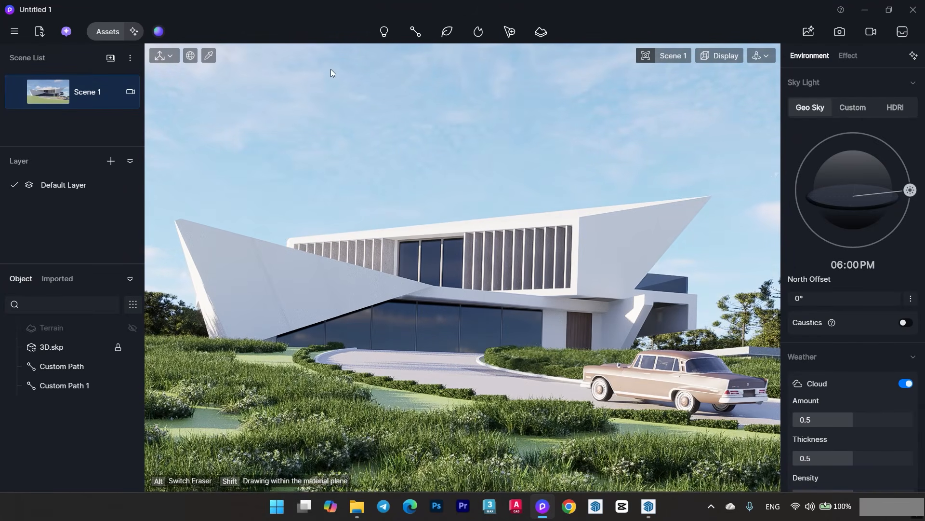
# - Place Rock 02 boulders in both foreground corners, on the planting behind the car and at the far-left lawn edge
pyautogui.click(109, 32)
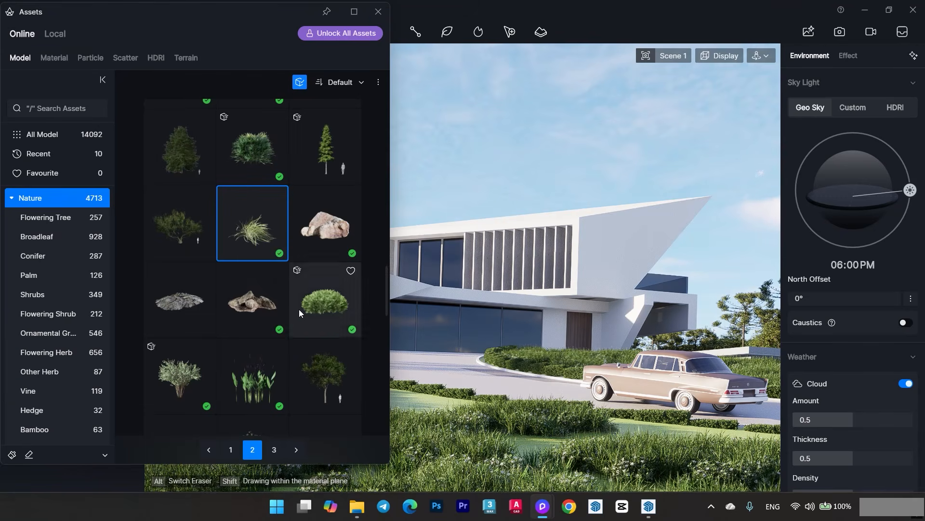
pyautogui.click(382, 18)
pyautogui.click(208, 429)
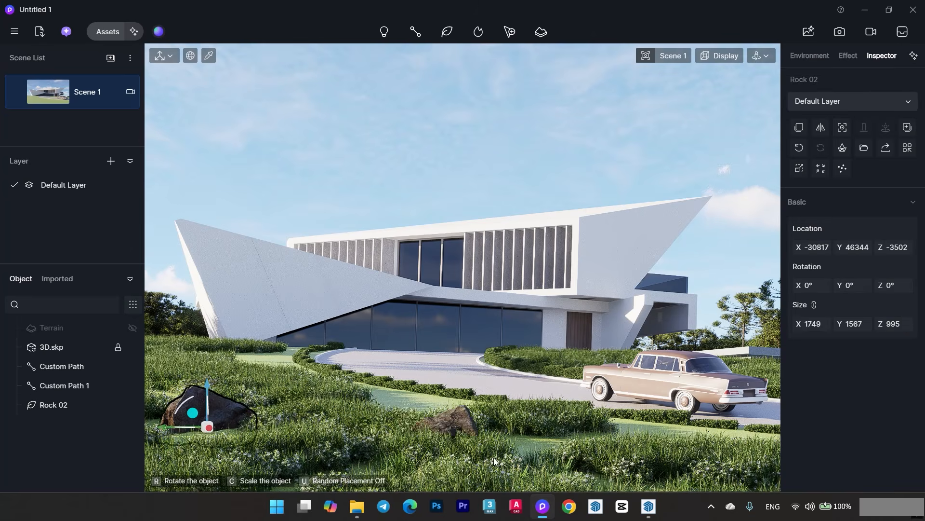
pyautogui.click(754, 488)
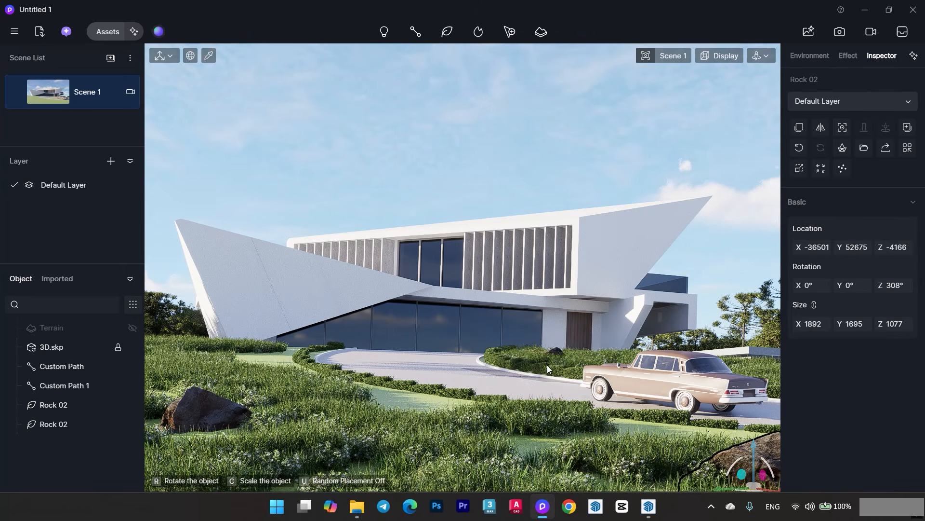
pyautogui.click(705, 373)
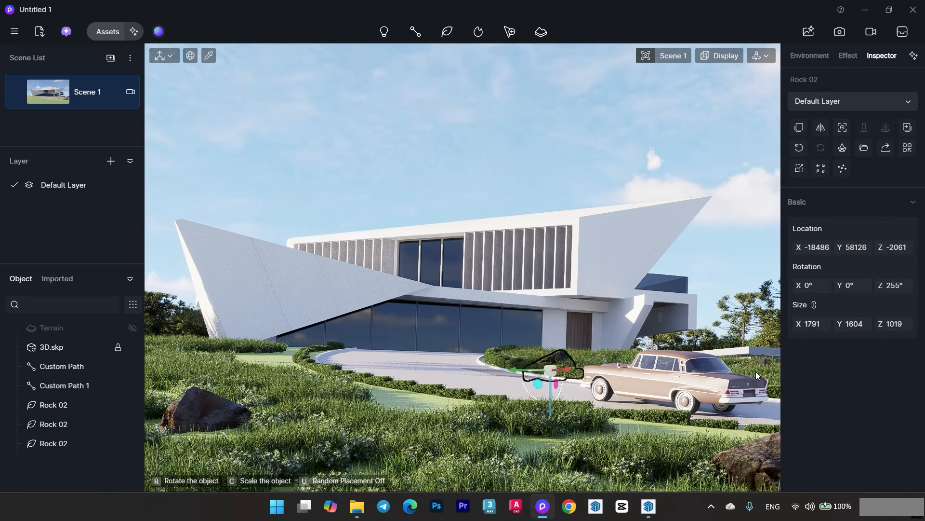
pyautogui.click(166, 361)
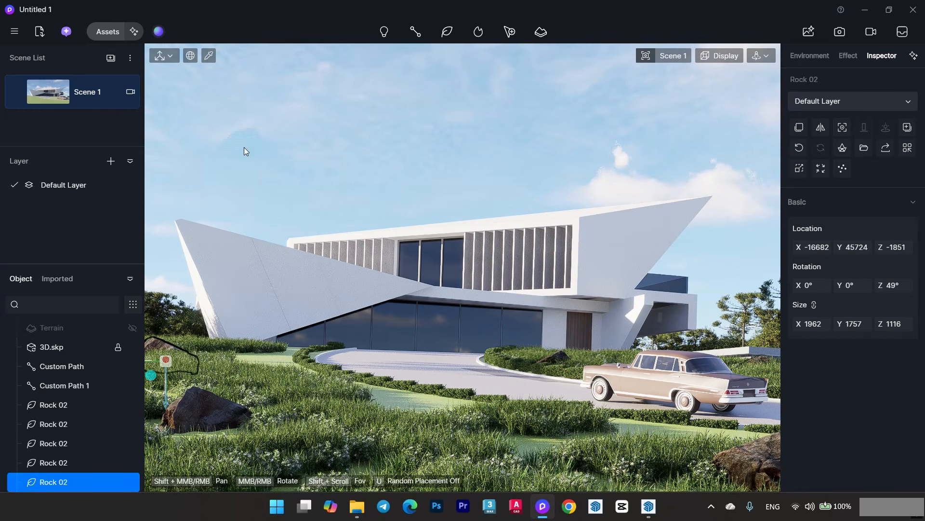
# - Place Rock 18 formations in the centre foreground and among the grass behind the left boulder
pyautogui.click(108, 32)
pyautogui.click(247, 304)
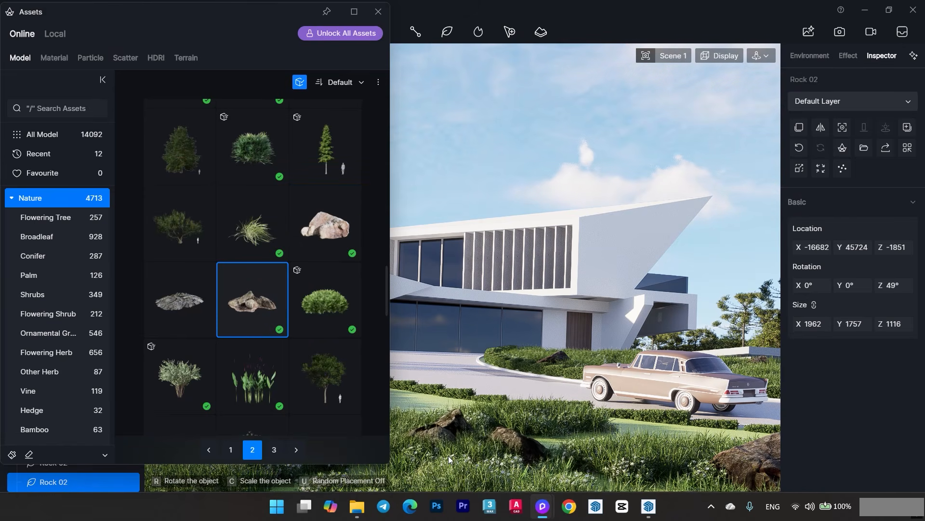
pyautogui.click(427, 400)
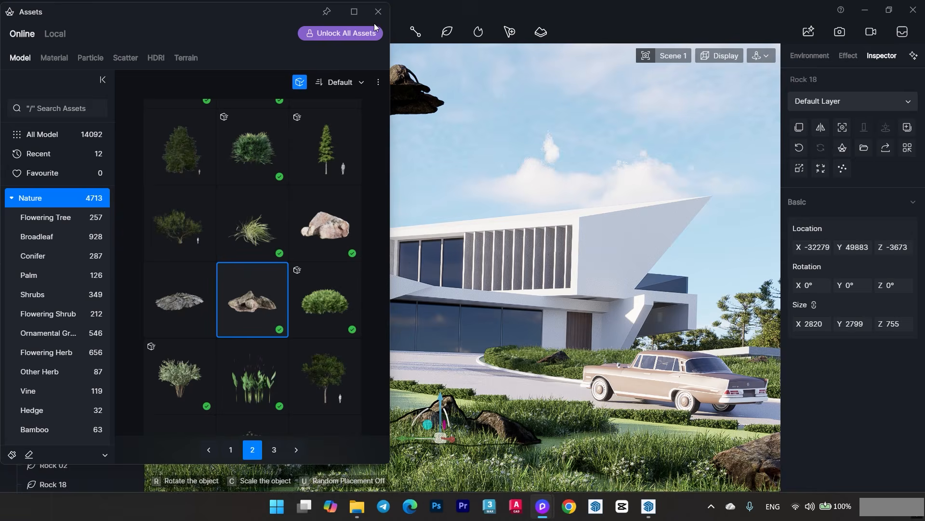
pyautogui.click(379, 12)
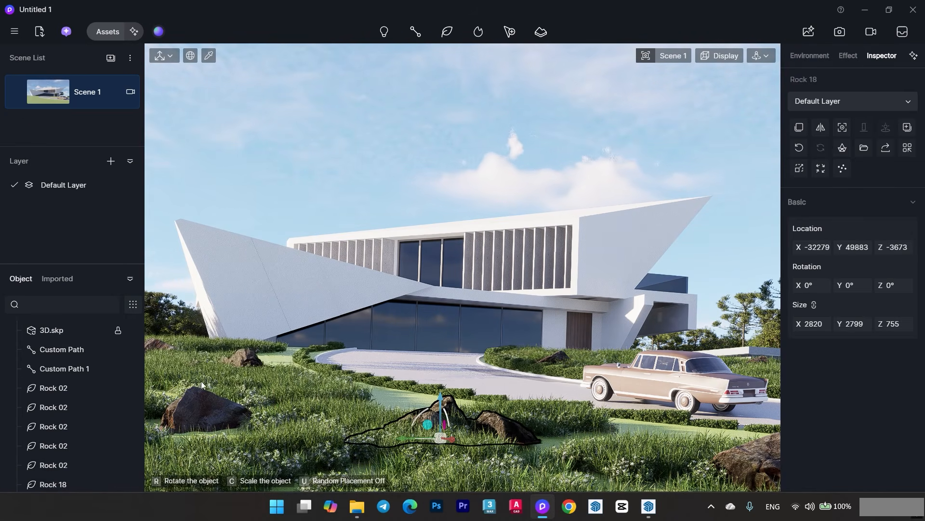
pyautogui.click(176, 386)
pyautogui.click(311, 161)
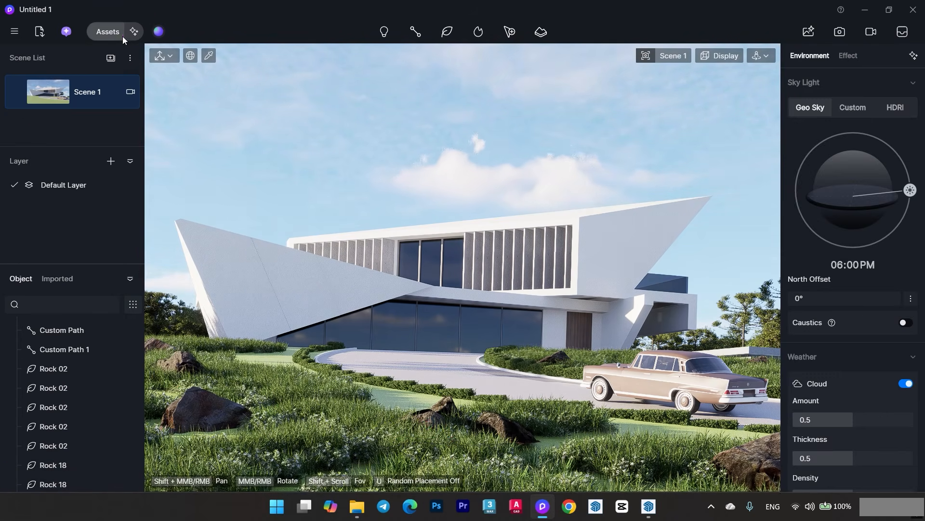
# - Place Spiraea salicifolia shrubs at the far-left lawn edge, beside the foreground-left boulder and behind the car
pyautogui.click(122, 36)
pyautogui.click(325, 299)
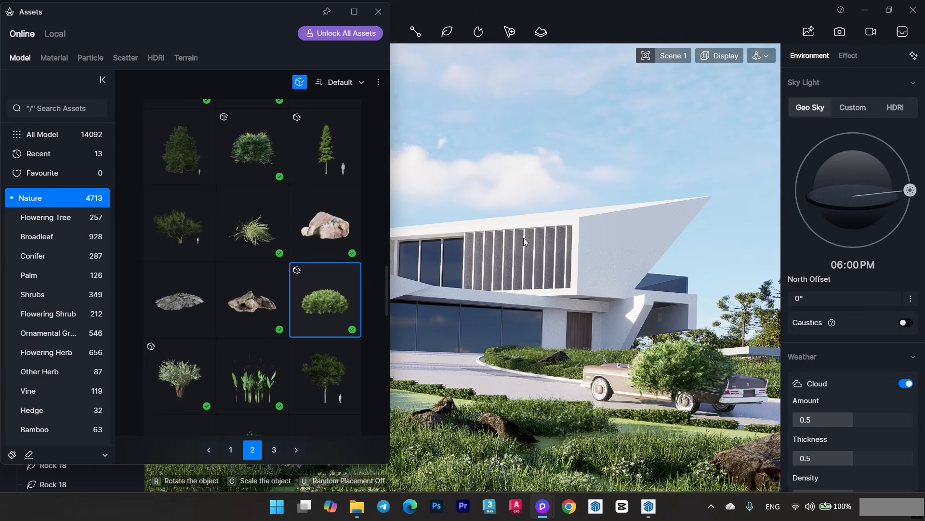
pyautogui.scroll(-3, 259, 259)
pyautogui.scroll(-5, 259, 260)
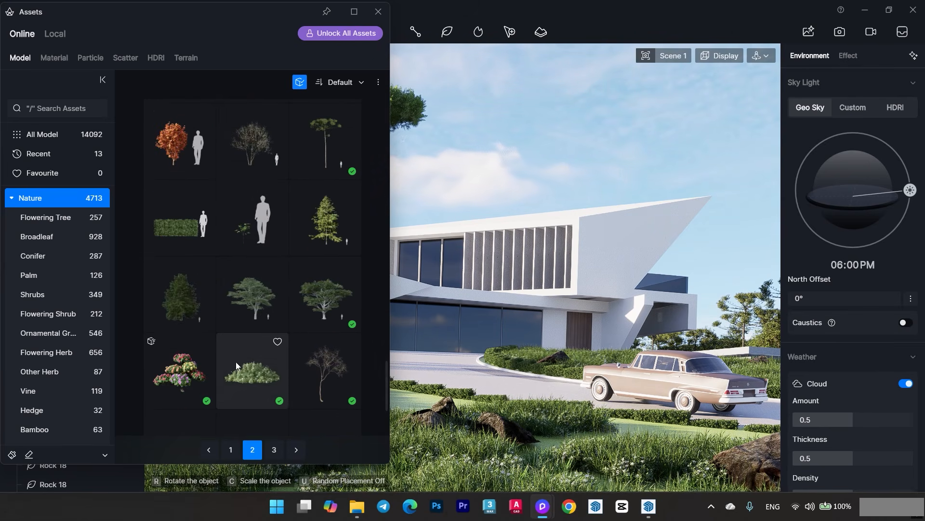
pyautogui.scroll(-2, 245, 366)
pyautogui.click(264, 346)
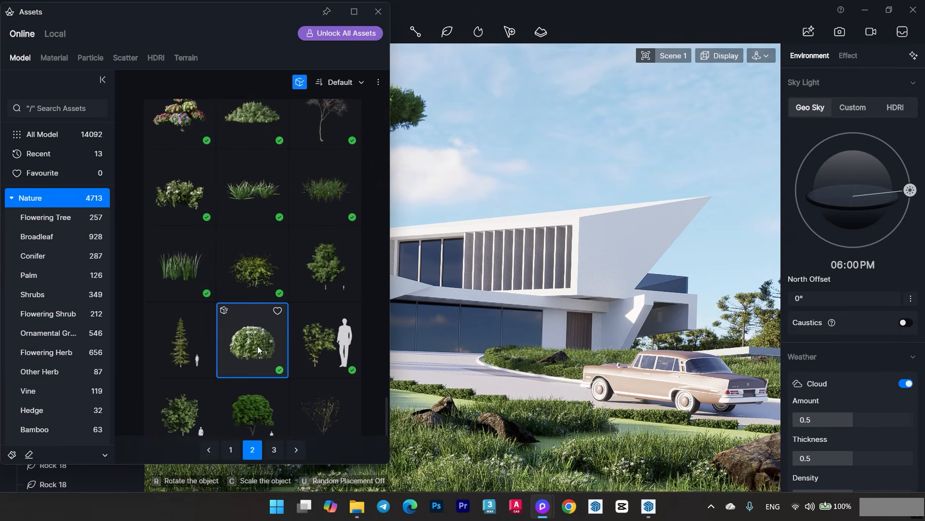
pyautogui.click(378, 11)
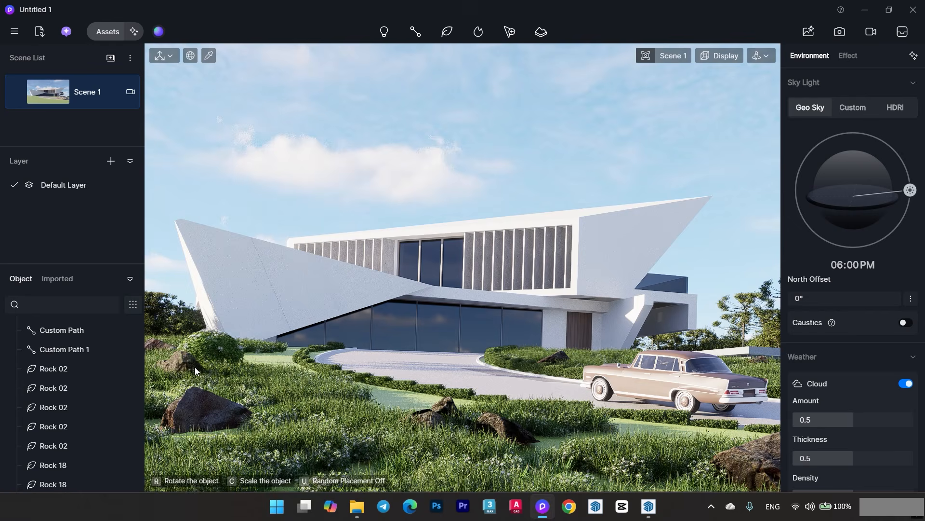
pyautogui.click(166, 368)
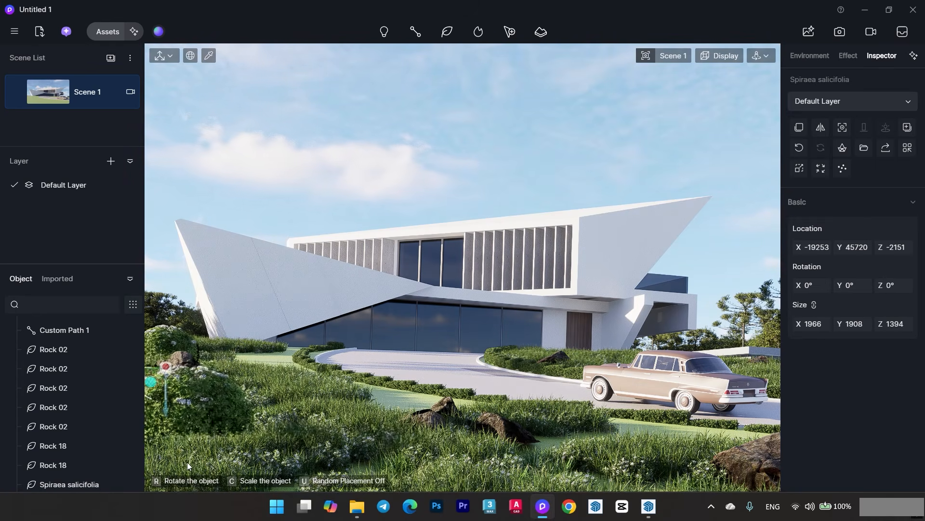
pyautogui.click(273, 418)
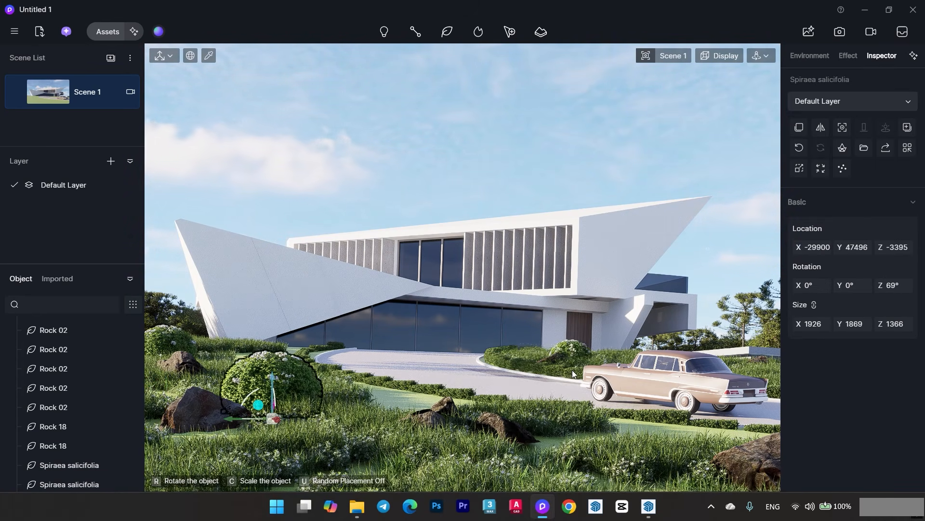
pyautogui.click(523, 368)
pyautogui.click(772, 385)
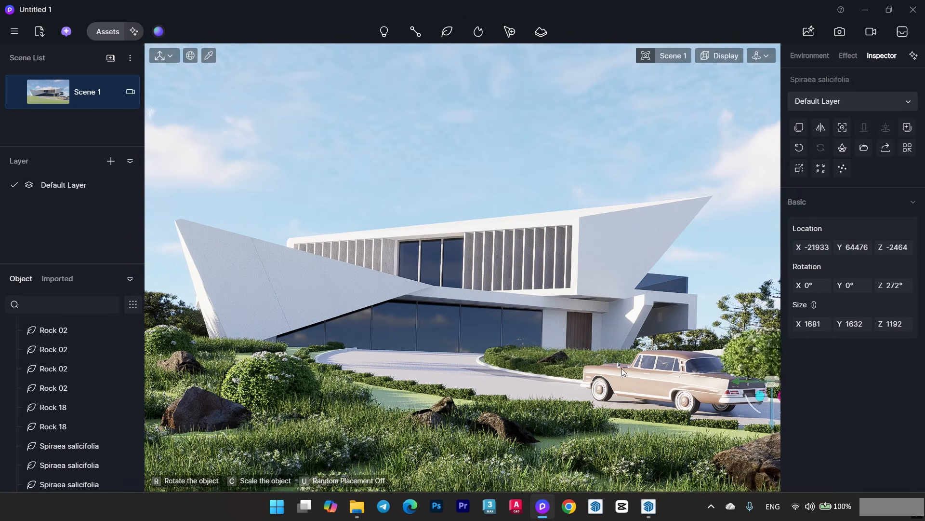
pyautogui.click(281, 367)
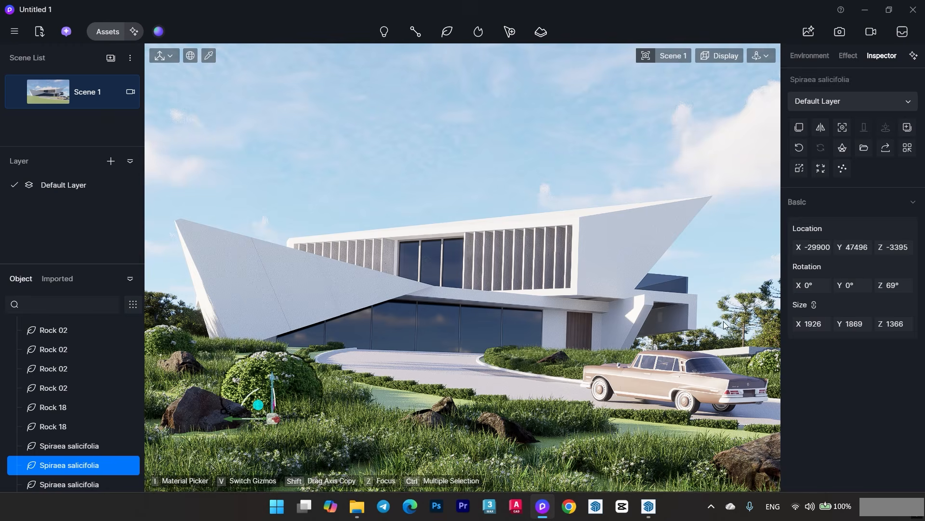
# - Browse the Nature models for further accent plants and preview the orange-leaved tree in the scene
pyautogui.click(108, 31)
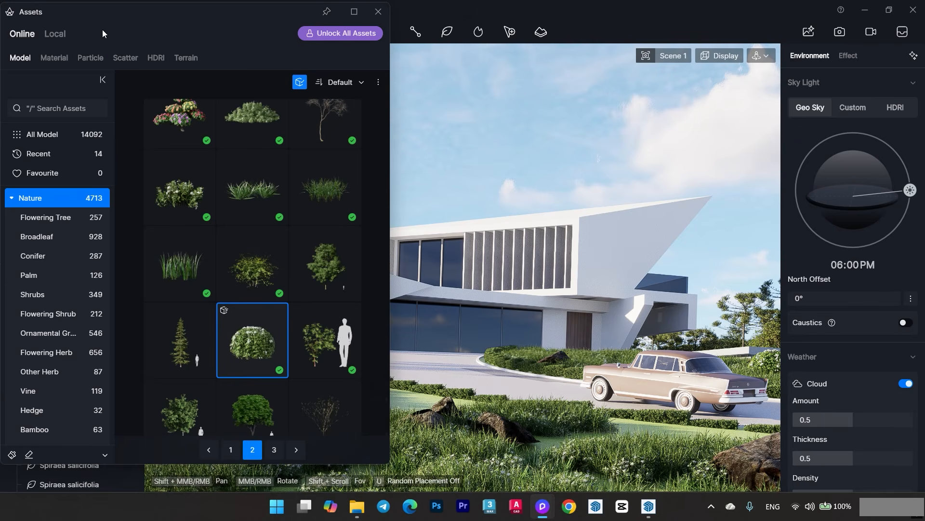
pyautogui.scroll(-3, 247, 295)
pyautogui.scroll(5, 270, 276)
pyautogui.scroll(-8, 272, 279)
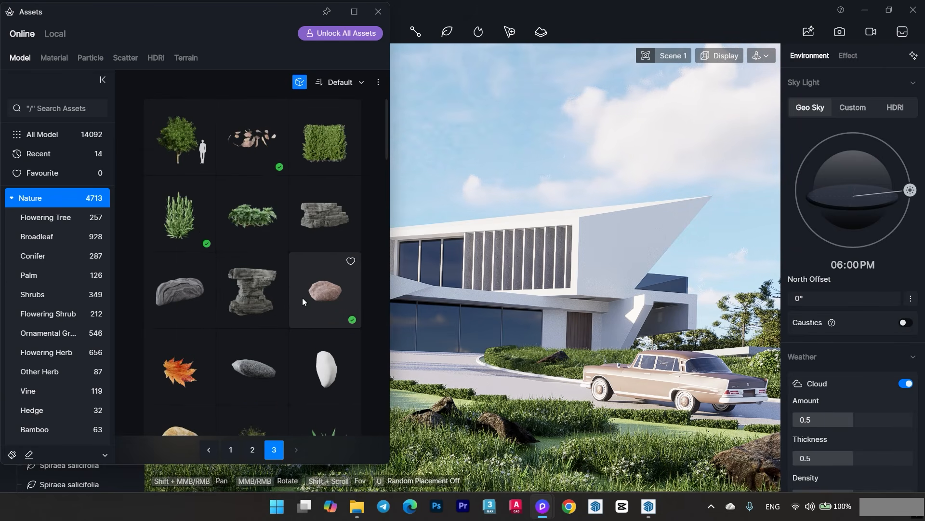
pyautogui.scroll(-10, 279, 356)
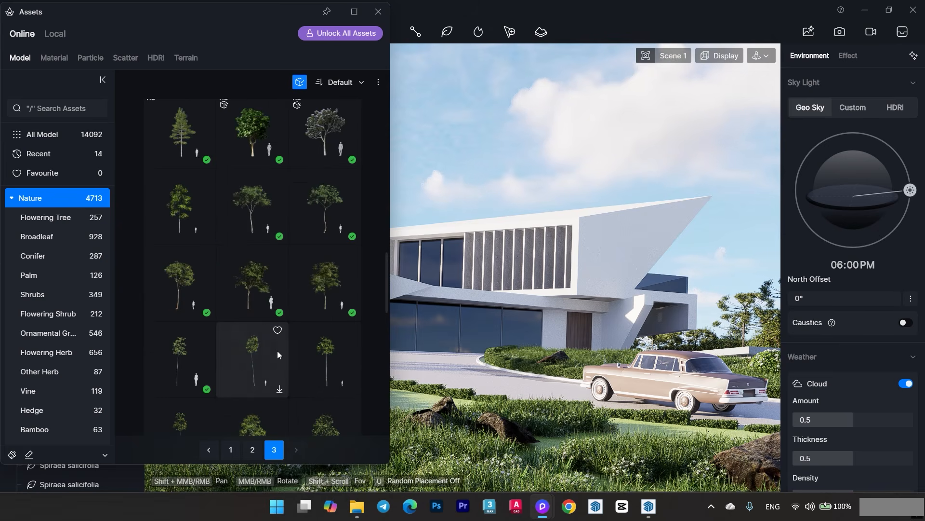
pyautogui.scroll(-2, 284, 352)
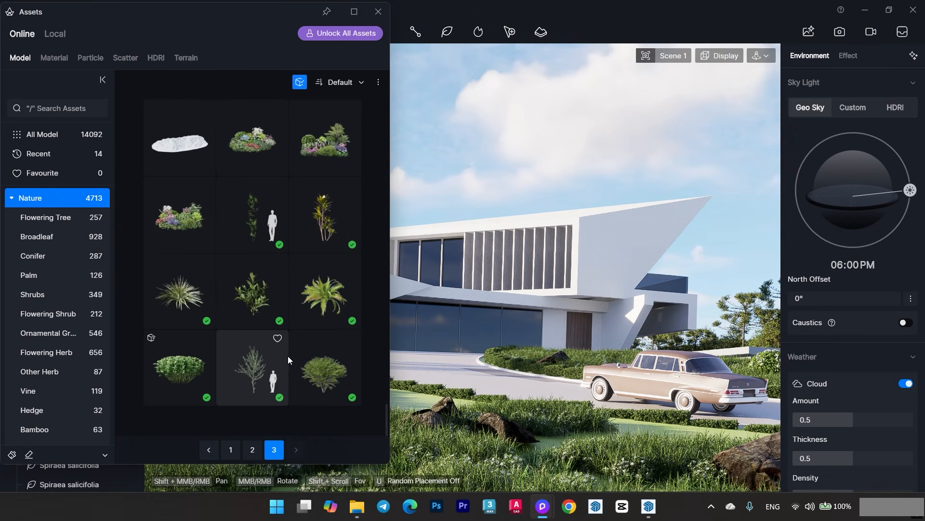
pyautogui.click(231, 449)
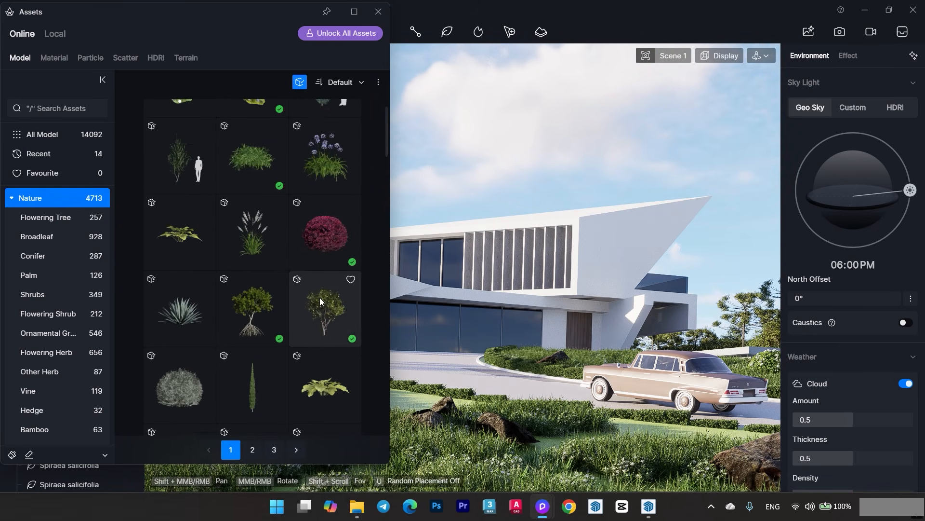
pyautogui.scroll(-5, 316, 292)
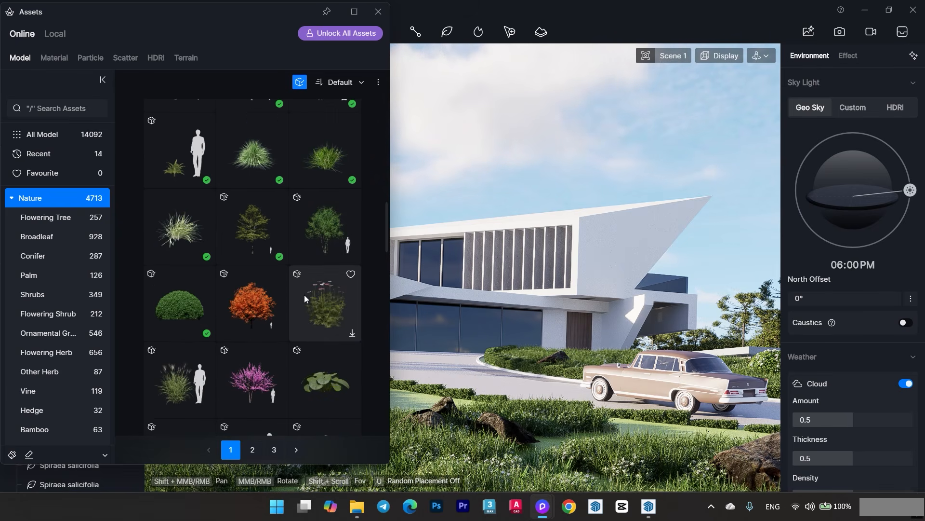
pyautogui.scroll(-5, 300, 303)
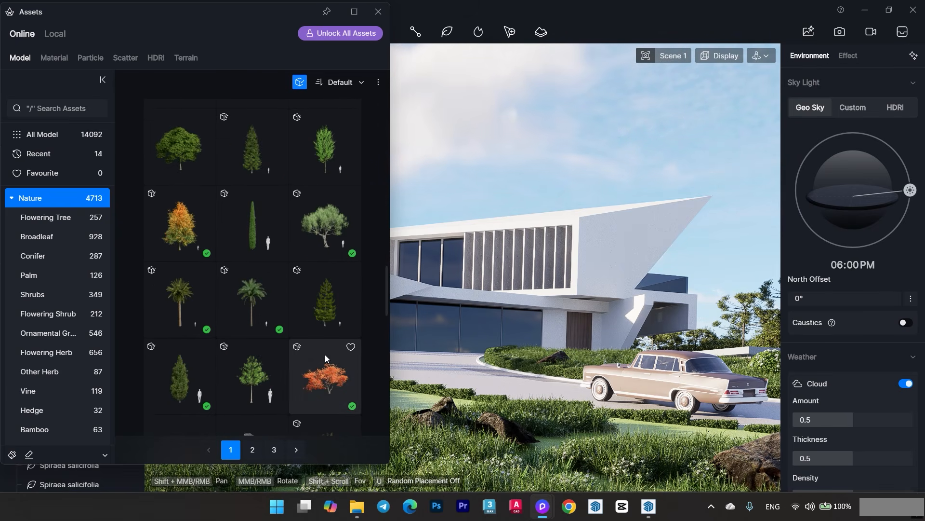
pyautogui.scroll(-3, 322, 349)
pyautogui.click(320, 254)
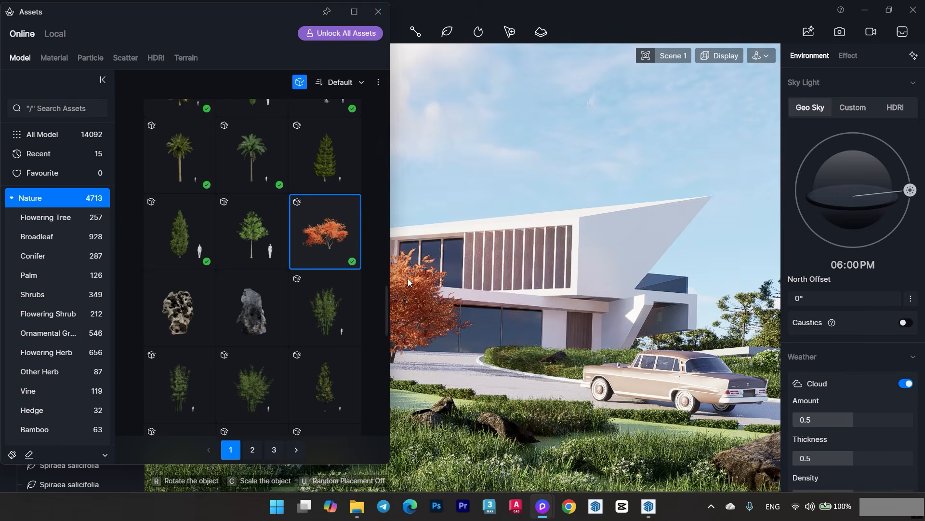
pyautogui.scroll(-6, 306, 322)
pyautogui.scroll(-5, 267, 331)
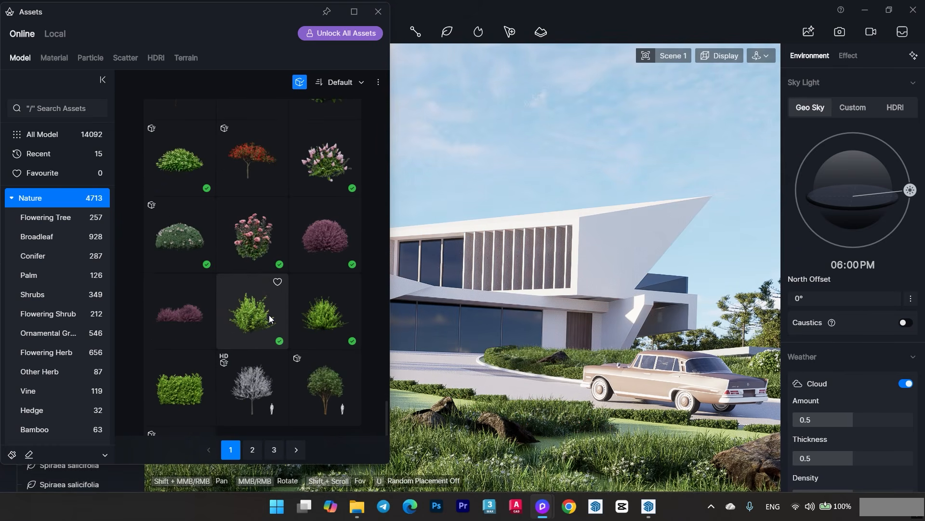
# - Brush a mix of two pink flowering shrubs and a low green shrub around the foreground planting and onto the driveway island
pyautogui.click(13, 454)
pyautogui.click(309, 176)
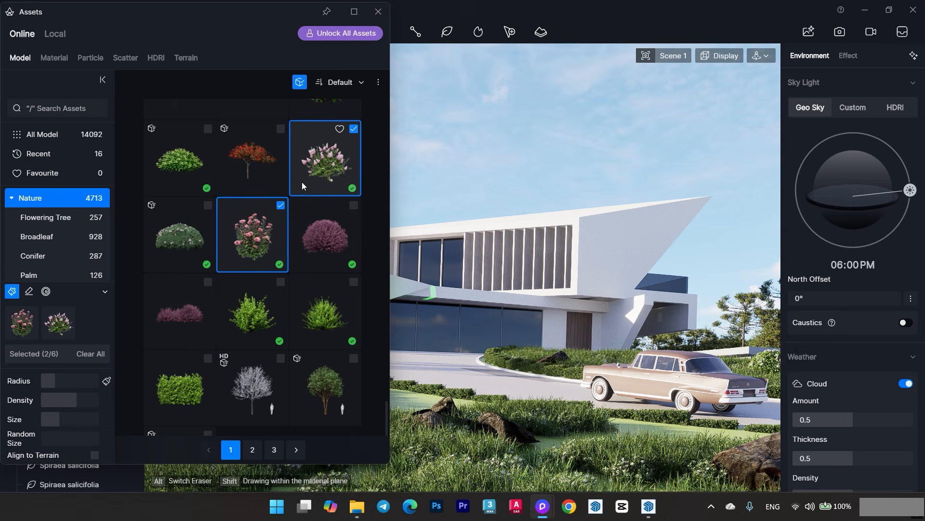
pyautogui.click(183, 163)
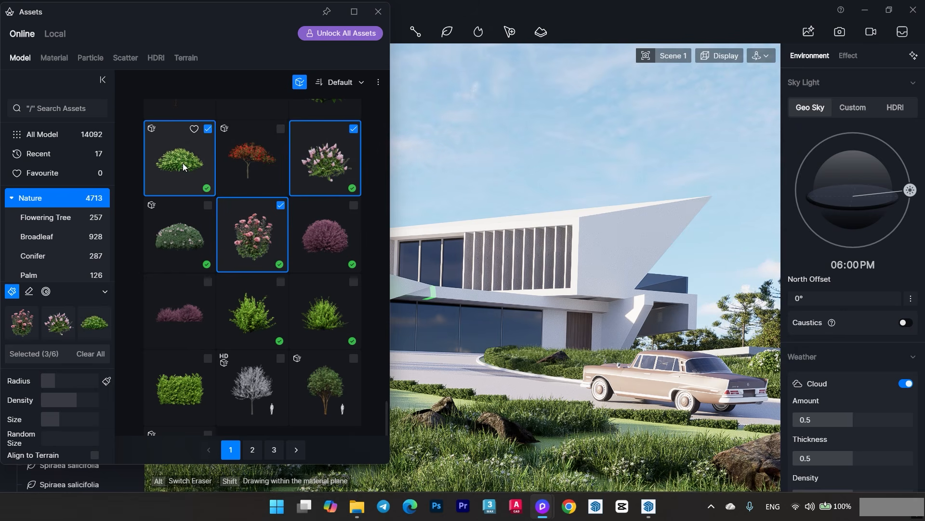
pyautogui.click(378, 11)
pyautogui.moveTo(319, 455)
pyautogui.mouseDown()
pyautogui.moveTo(357, 471)
pyautogui.moveTo(730, 404)
pyautogui.mouseUp()
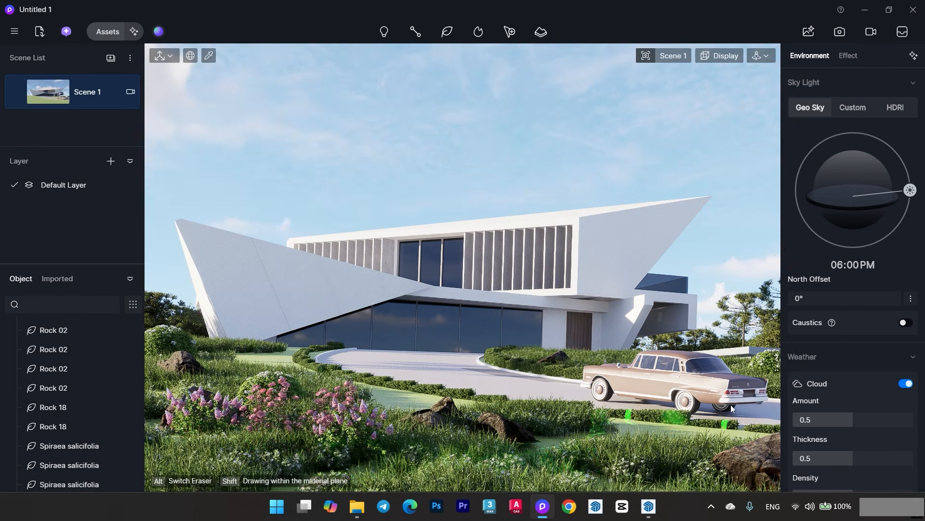
pyautogui.click(548, 364)
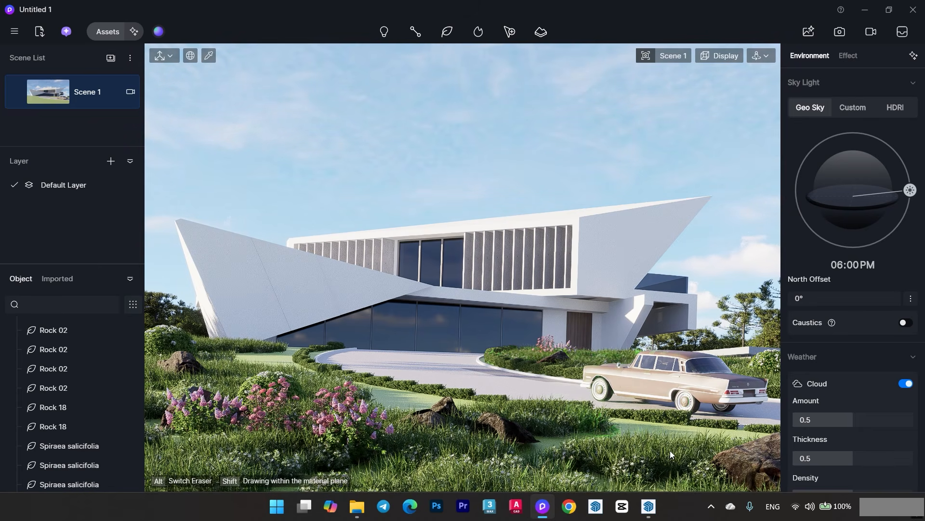
# - Brush low pink flowers into the grass near the far-left shrub and around the lawn rocks, finishing in the Scene 1 view
pyautogui.scroll(-3, 626, 447)
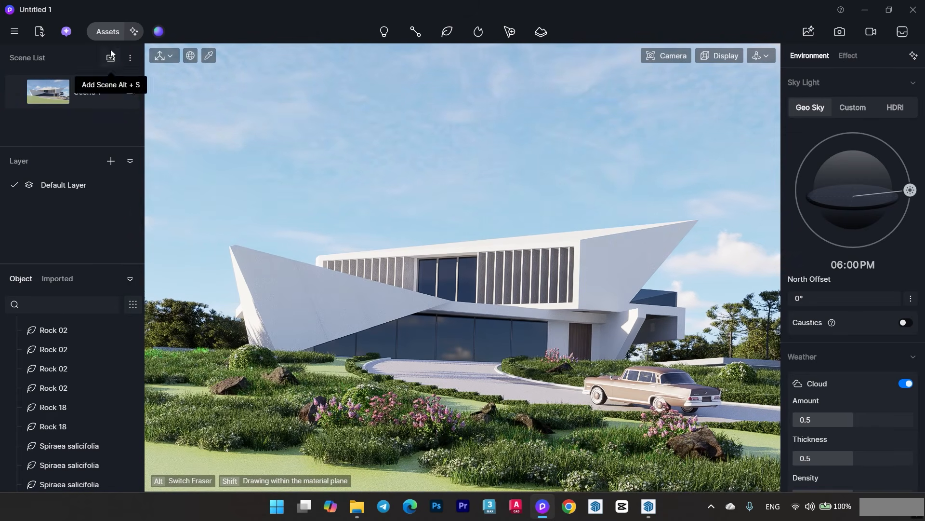
pyautogui.click(107, 32)
pyautogui.click(380, 18)
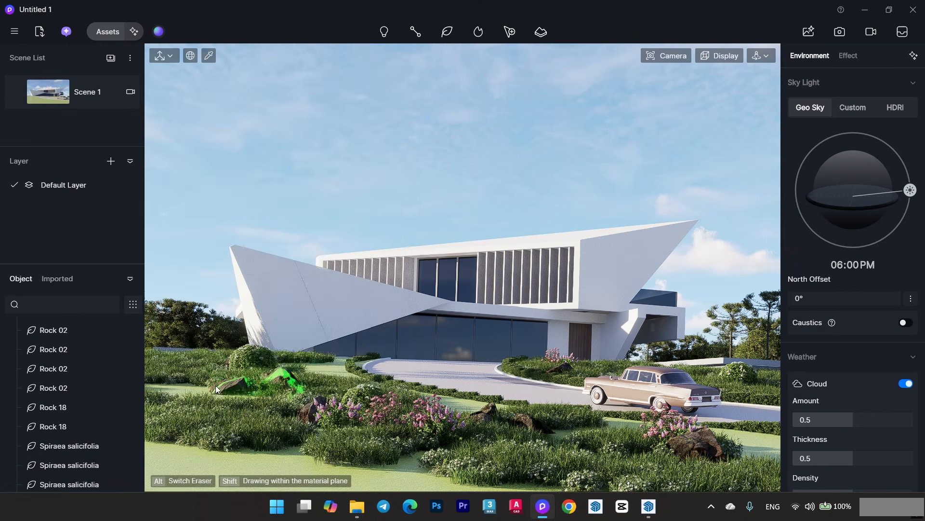
pyautogui.scroll(3, 207, 382)
pyautogui.moveTo(291, 389)
pyautogui.mouseDown(button='right')
pyautogui.moveTo(302, 399)
pyautogui.moveTo(267, 405)
pyautogui.moveTo(266, 396)
pyautogui.mouseUp(button='right')
pyautogui.scroll(3, 309, 393)
pyautogui.click(346, 363)
pyautogui.moveTo(356, 461); pyautogui.dragTo(354, 443, button='right')
pyautogui.moveTo(245, 452); pyautogui.dragTo(388, 471)
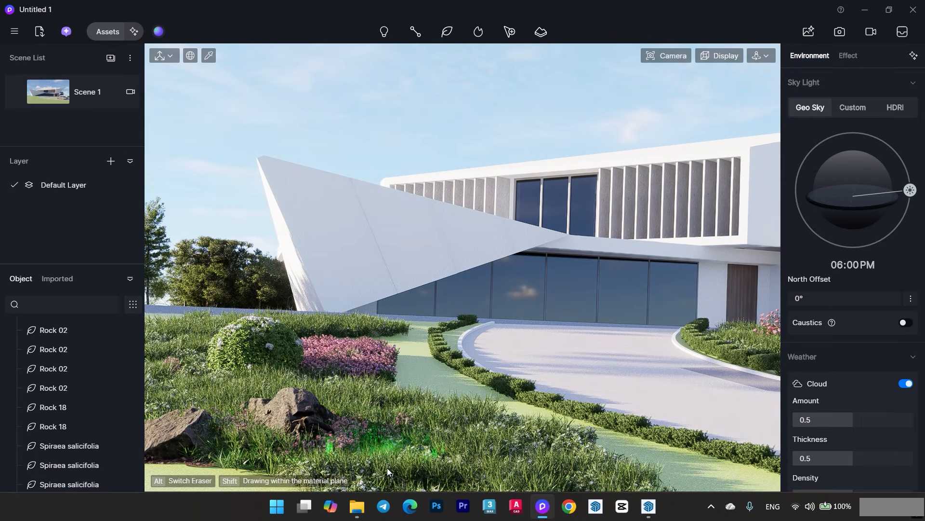
pyautogui.click(57, 103)
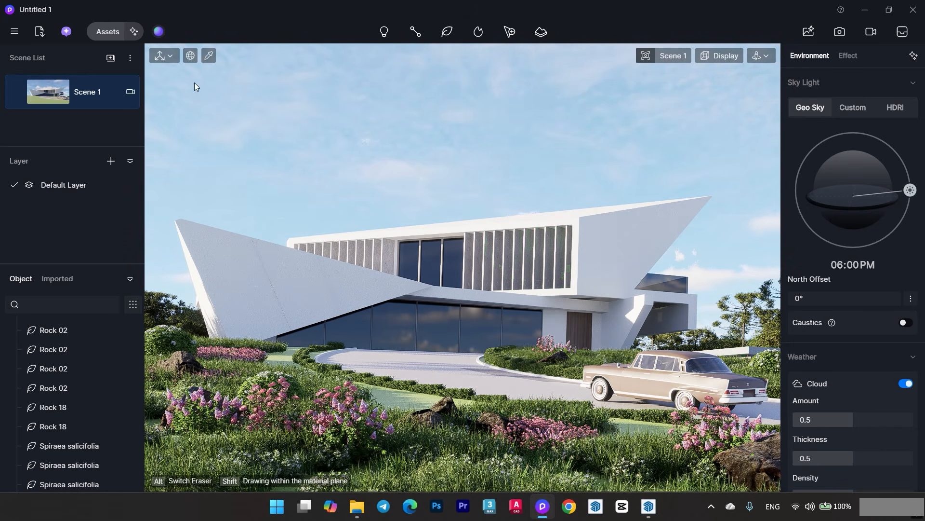
# - Place Pinus strobus 01 trees behind the car and in the foreground in front of it
pyautogui.click(117, 31)
pyautogui.click(274, 449)
pyautogui.scroll(-12, 249, 308)
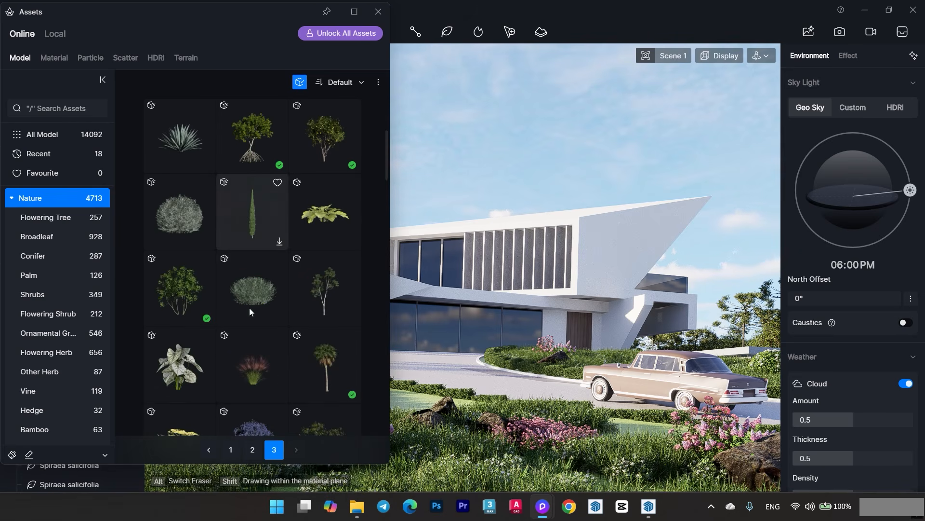
pyautogui.scroll(-2, 286, 260)
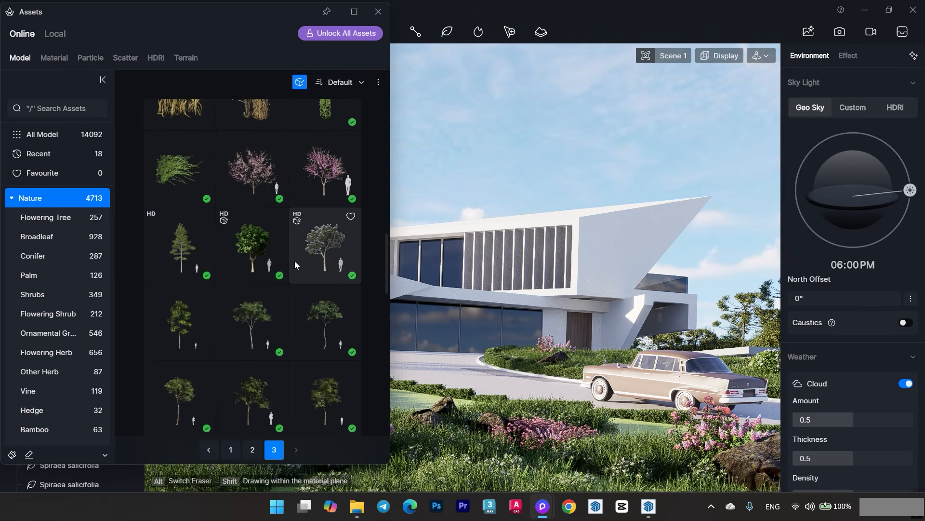
pyautogui.click(189, 255)
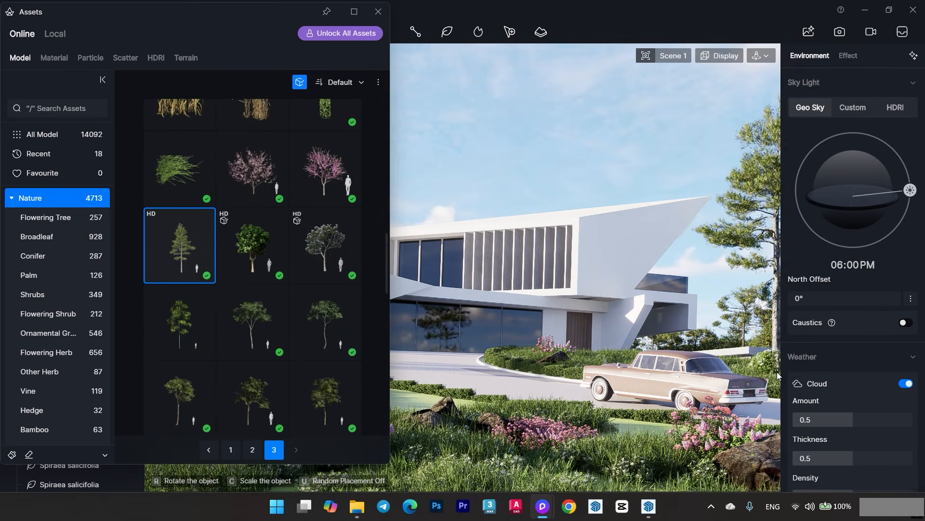
pyautogui.click(771, 386)
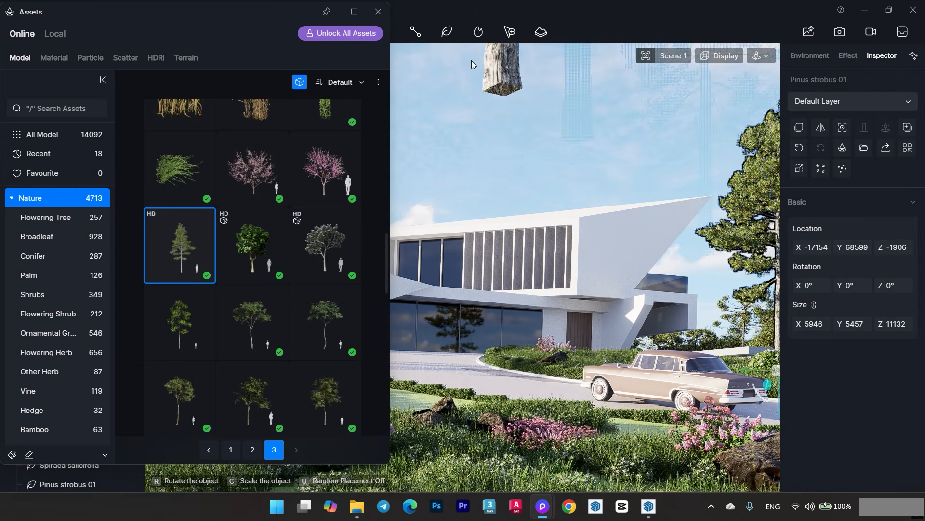
pyautogui.click(378, 11)
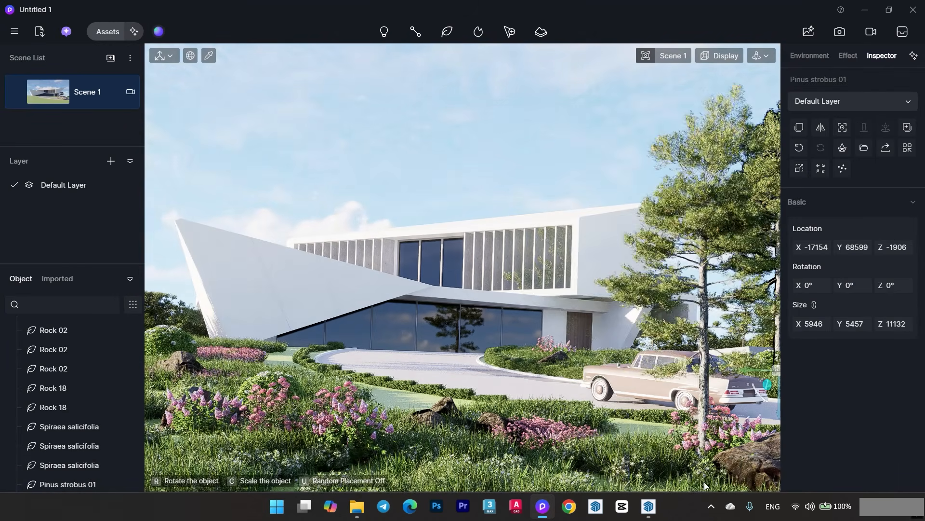
pyautogui.click(672, 487)
# - Brush a grove of Pinus strobus 01 trees onto the open lawn at the site's edge near the driveway entrance
pyautogui.scroll(-10, 427, 386)
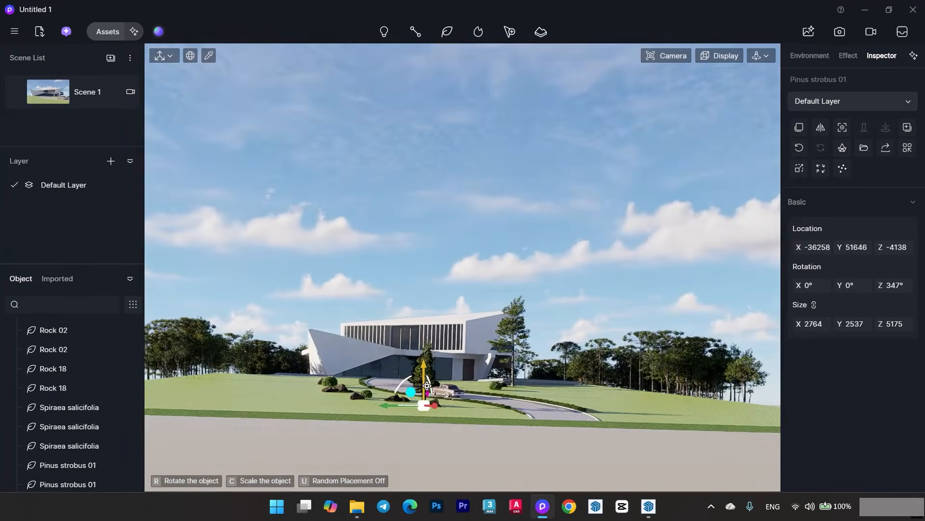
pyautogui.moveTo(427, 386); pyautogui.dragTo(427, 425, button='middle')
pyautogui.moveTo(429, 367); pyautogui.dragTo(466, 388, button='right')
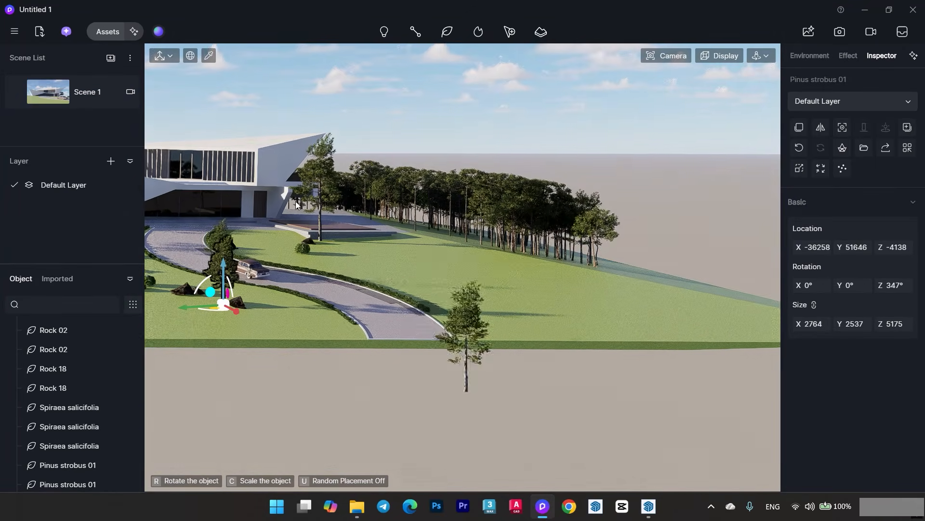
pyautogui.click(106, 33)
pyautogui.click(11, 454)
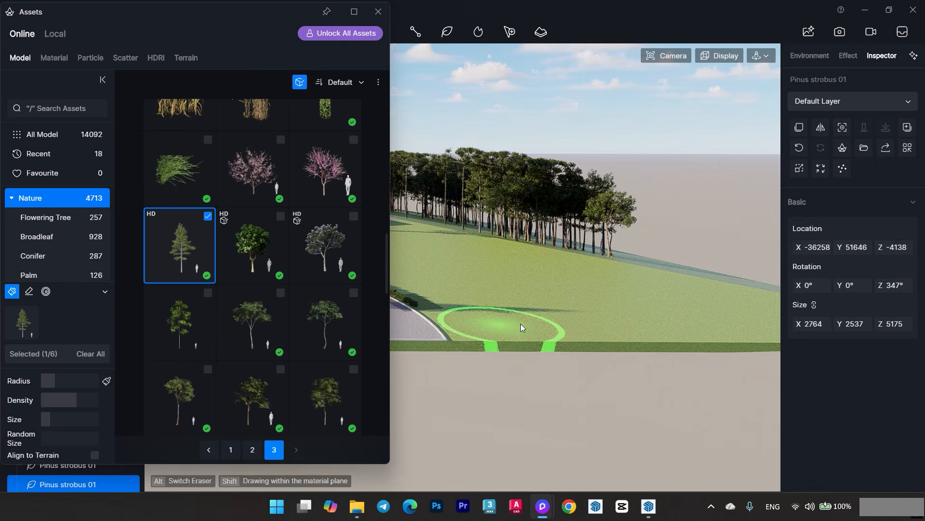
pyautogui.moveTo(496, 326); pyautogui.dragTo(575, 337)
pyautogui.click(378, 12)
pyautogui.moveTo(324, 355); pyautogui.dragTo(435, 348, button='middle')
pyautogui.moveTo(435, 348)
pyautogui.mouseDown(button='right')
pyautogui.moveTo(468, 413)
pyautogui.moveTo(383, 384)
pyautogui.mouseUp(button='right')
pyautogui.moveTo(294, 332)
pyautogui.mouseDown()
pyautogui.moveTo(280, 363)
pyautogui.moveTo(497, 382)
pyautogui.moveTo(187, 213)
pyautogui.mouseUp()
pyautogui.click(57, 95)
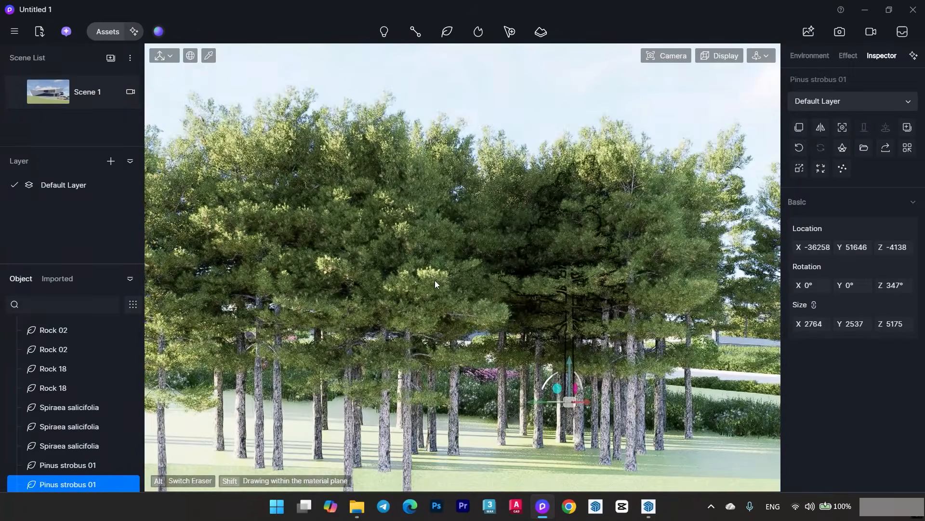
# - Erase brushed Pinus strobus 01 trees from the grove on the lawn's edge using the latest brush record, returning to Scene 1
pyautogui.click(507, 298)
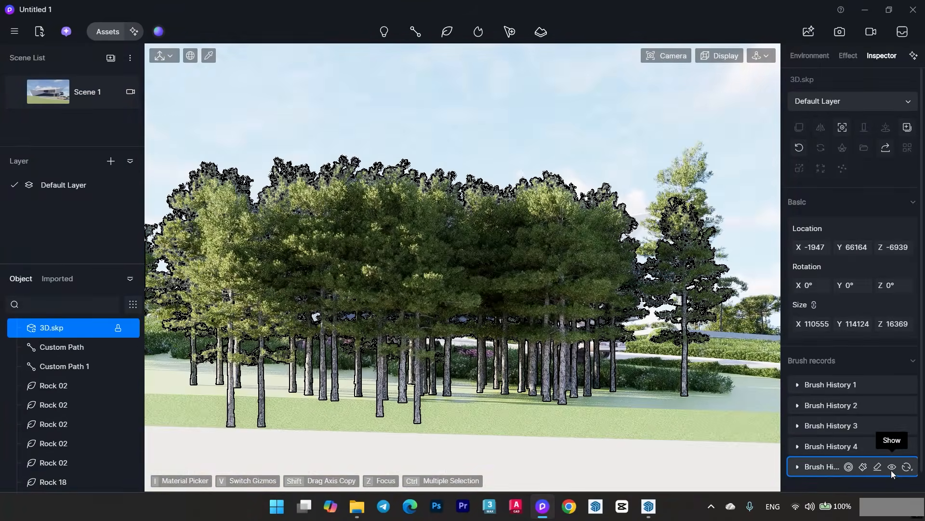
pyautogui.click(879, 467)
pyautogui.moveTo(464, 361)
pyautogui.mouseDown()
pyautogui.moveTo(403, 401)
pyautogui.moveTo(555, 404)
pyautogui.mouseUp()
pyautogui.moveTo(555, 404); pyautogui.dragTo(616, 409, button='right')
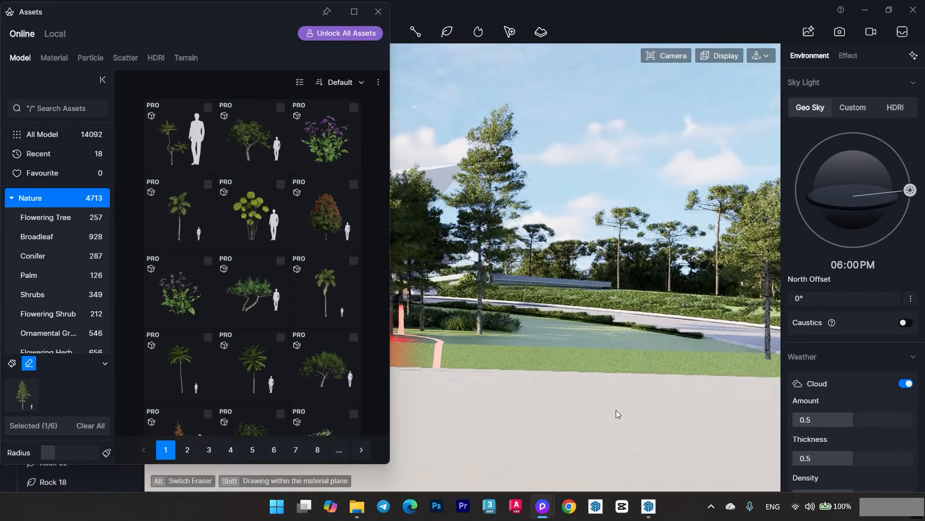
pyautogui.moveTo(616, 410)
pyautogui.mouseDown(button='middle')
pyautogui.moveTo(580, 387)
pyautogui.moveTo(638, 420)
pyautogui.mouseUp(button='middle')
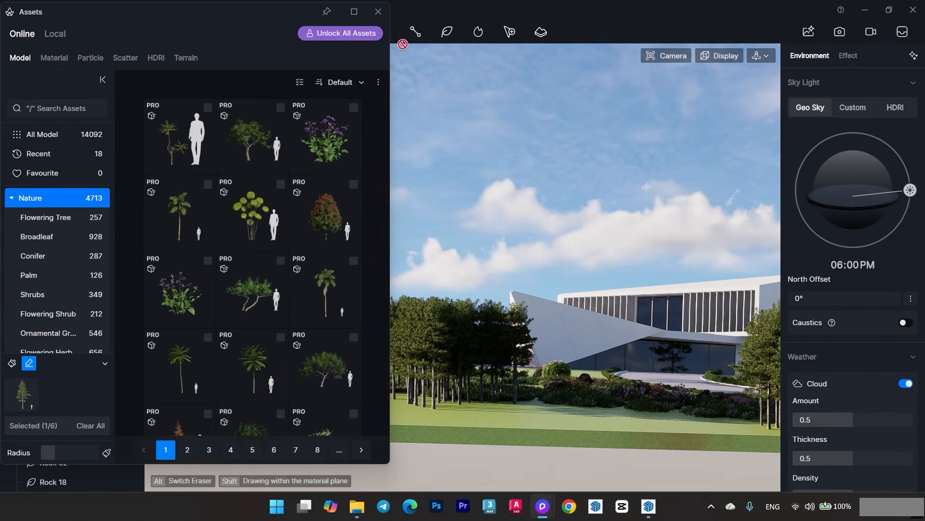
pyautogui.click(379, 12)
pyautogui.click(112, 89)
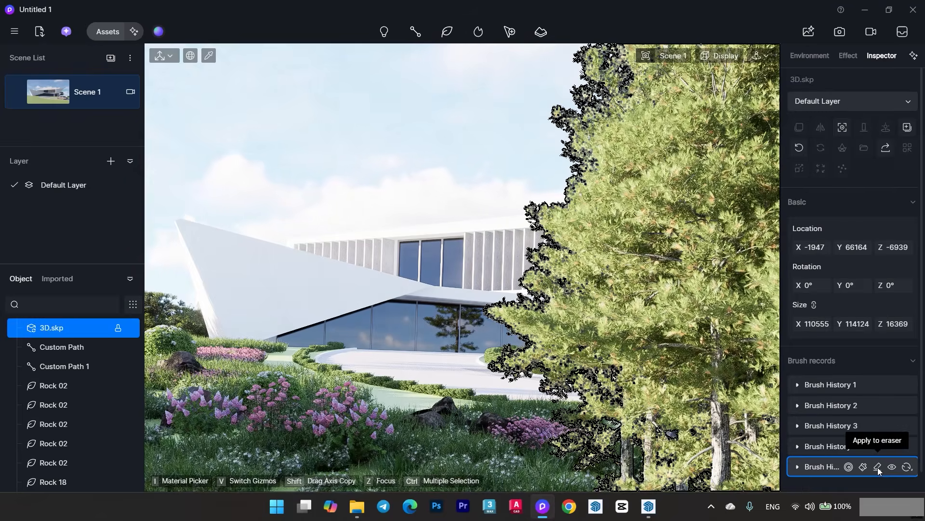
# - Erase the brushed Pinus strobus 01 trees that block the car and villa entrance in the Scene 1 view
pyautogui.click(878, 467)
pyautogui.scroll(-5, 655, 471)
pyautogui.moveTo(656, 471); pyautogui.dragTo(612, 414, button='right')
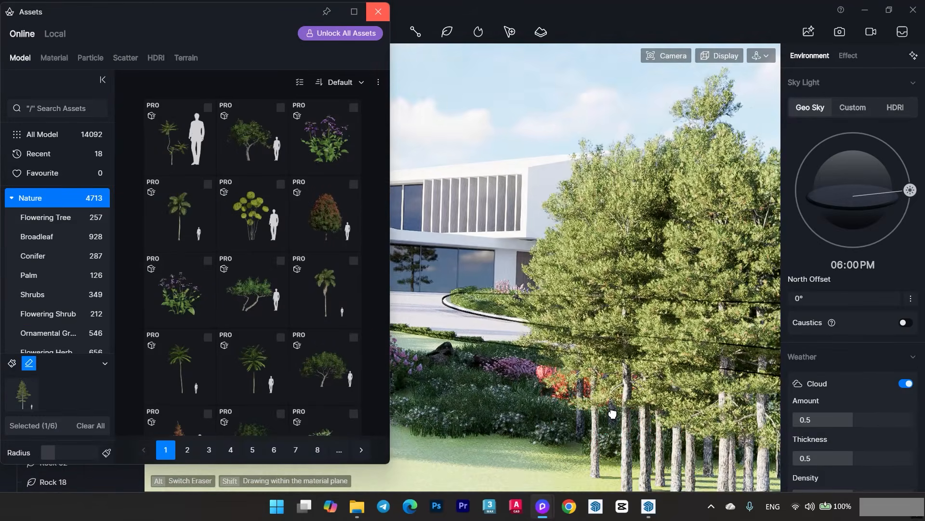
pyautogui.moveTo(612, 413); pyautogui.dragTo(664, 489)
pyautogui.moveTo(583, 398); pyautogui.dragTo(563, 402)
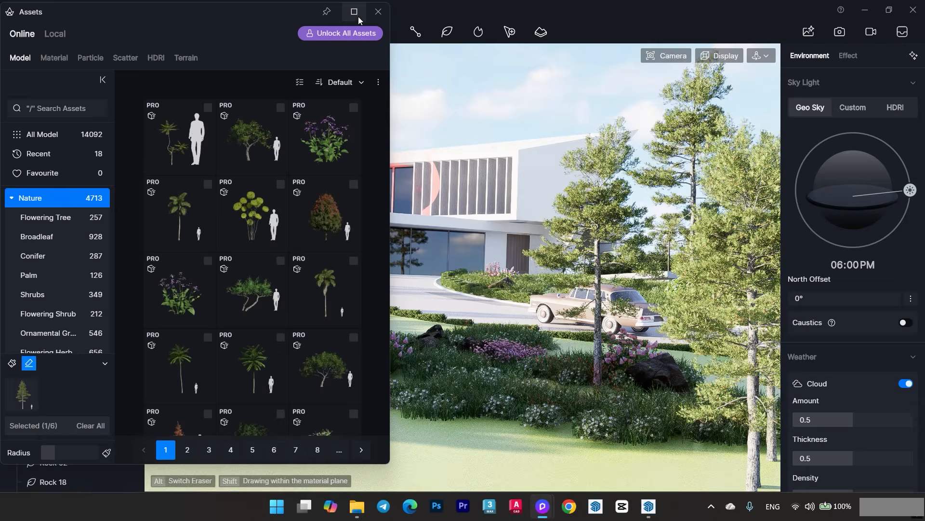
pyautogui.click(378, 11)
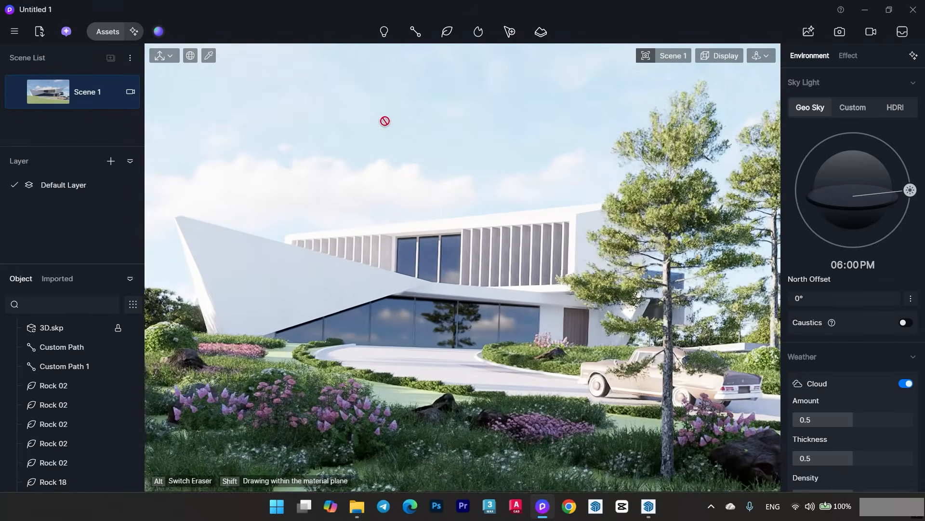
pyautogui.press('Escape')
# - Enlarge the foreground Pinus strobus 01 to 3170 × 2910 × 5935 and move it to X -37336, Y 53318
pyautogui.click(676, 212)
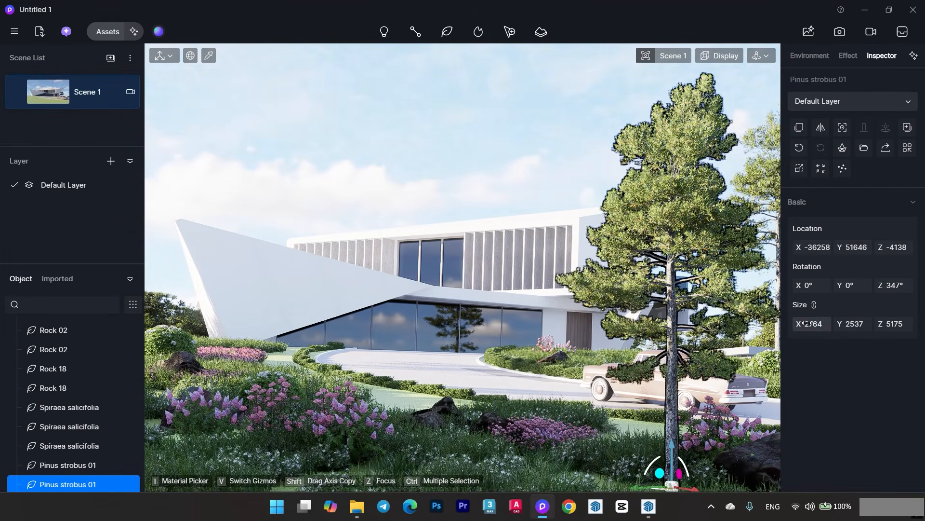
pyautogui.moveTo(808, 324); pyautogui.dragTo(827, 324)
pyautogui.moveTo(848, 247); pyautogui.dragTo(766, 247)
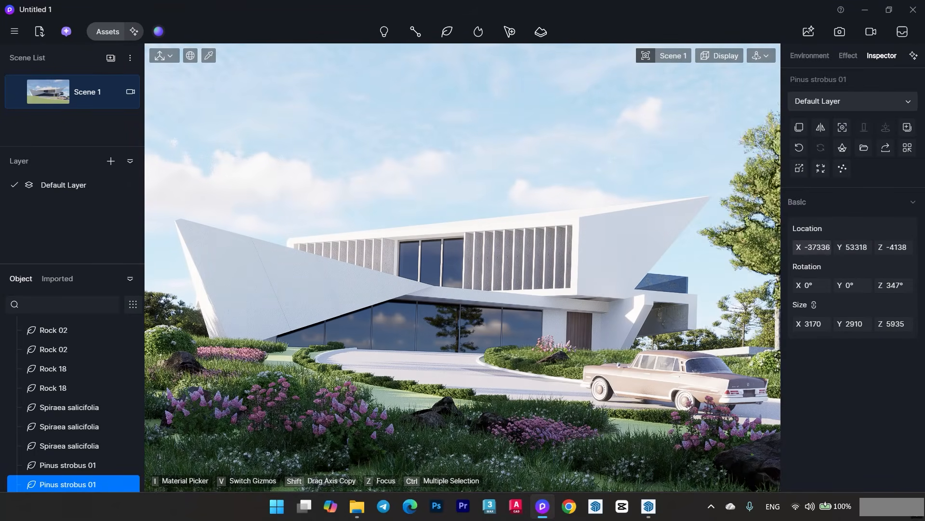
pyautogui.click(515, 154)
# - Open the asset library's Nature models and limit them to free assets only
pyautogui.click(107, 31)
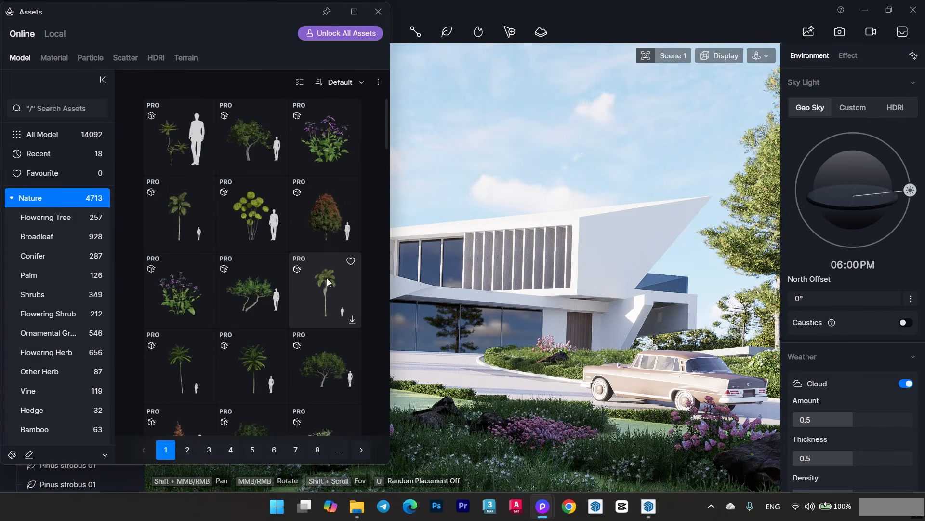
pyautogui.click(300, 82)
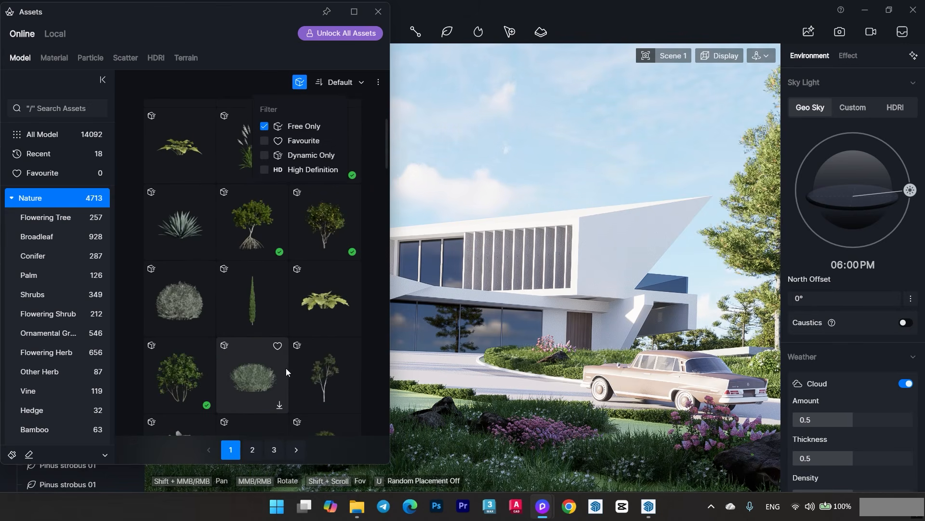
# - Try placing a Miscellaneous trees 16 tree in the Scene 1 view, and delete the stray copy above the villa
pyautogui.scroll(-3, 323, 374)
pyautogui.click(317, 340)
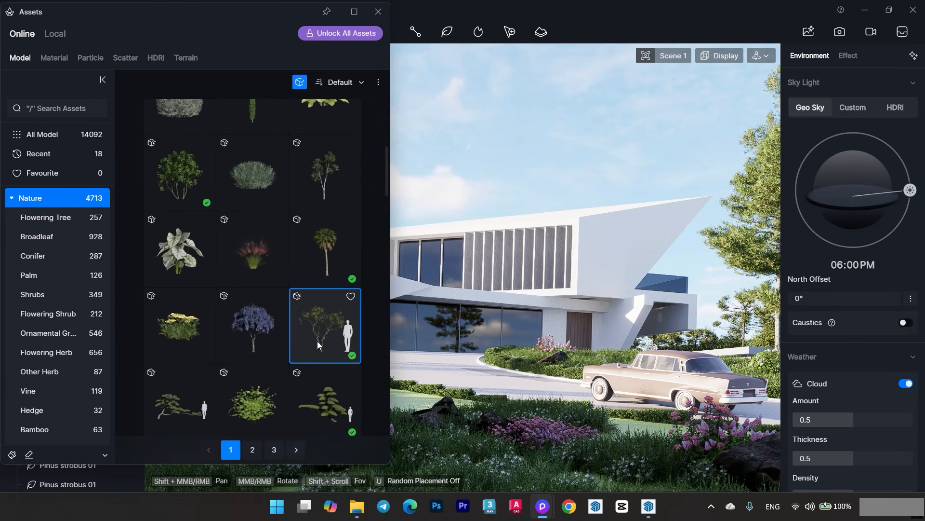
pyautogui.click(378, 12)
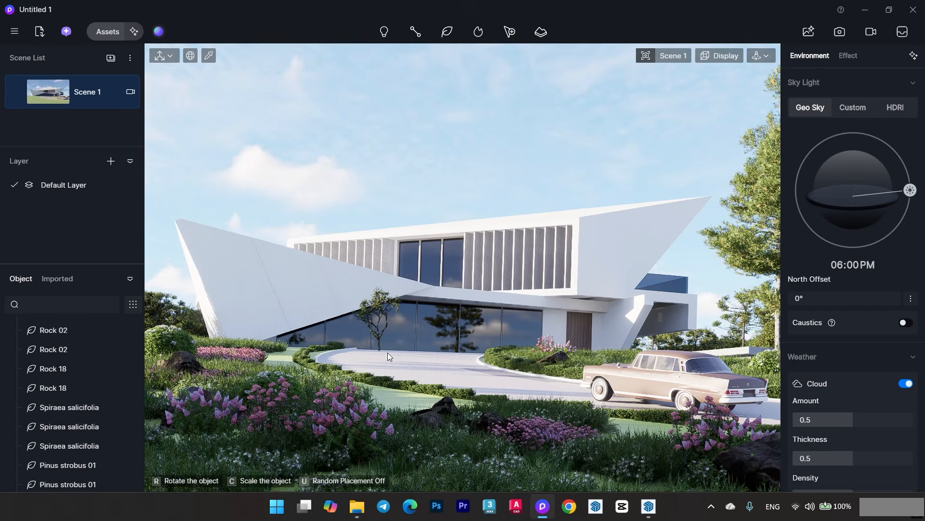
pyautogui.click(398, 157)
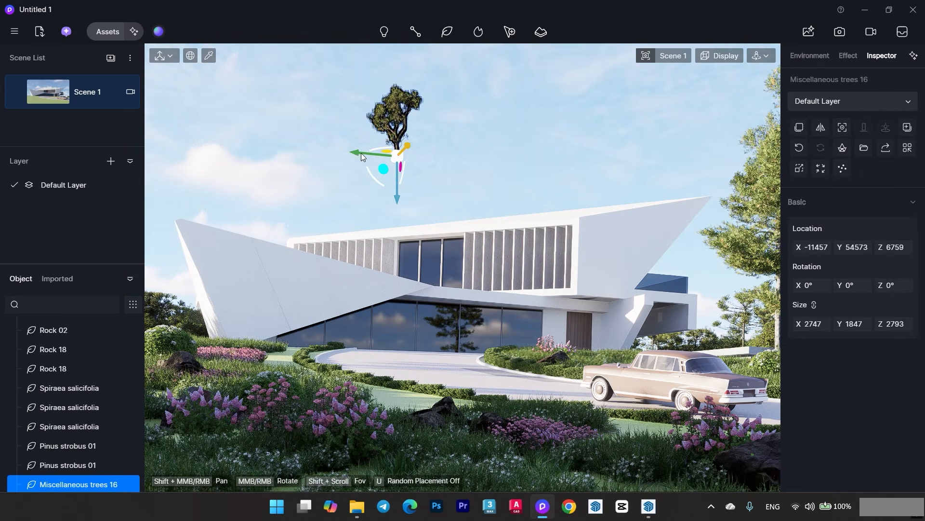
pyautogui.press('Delete')
# - Browse the free Nature models, download the Metasequoia glyptostroboides 09 tree and pick it for placement
pyautogui.click(123, 32)
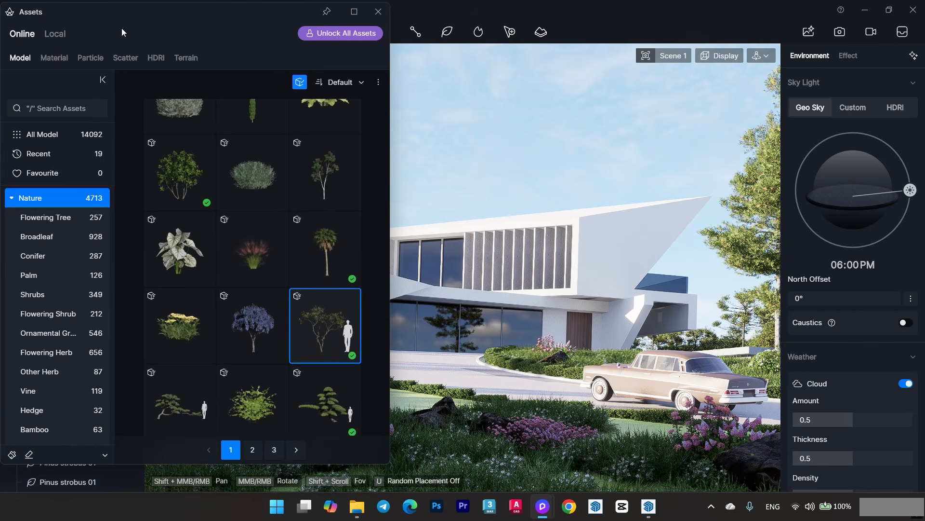
pyautogui.scroll(-3, 232, 318)
pyautogui.scroll(-2, 256, 265)
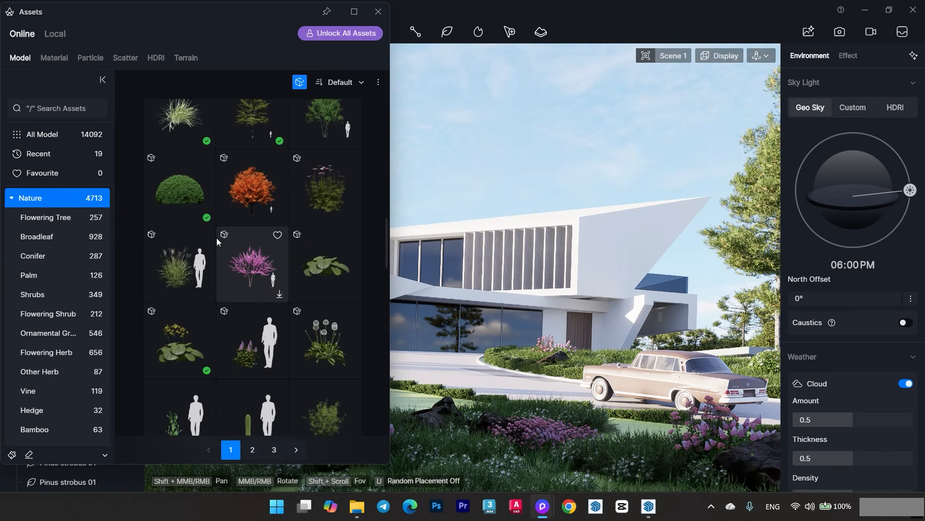
pyautogui.scroll(-10, 216, 241)
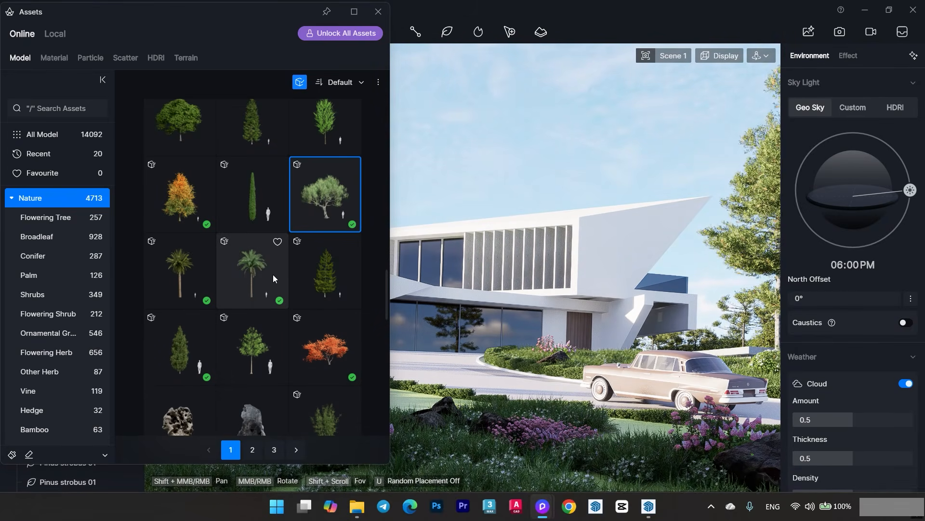
pyautogui.scroll(-3, 294, 308)
pyautogui.scroll(-3, 304, 317)
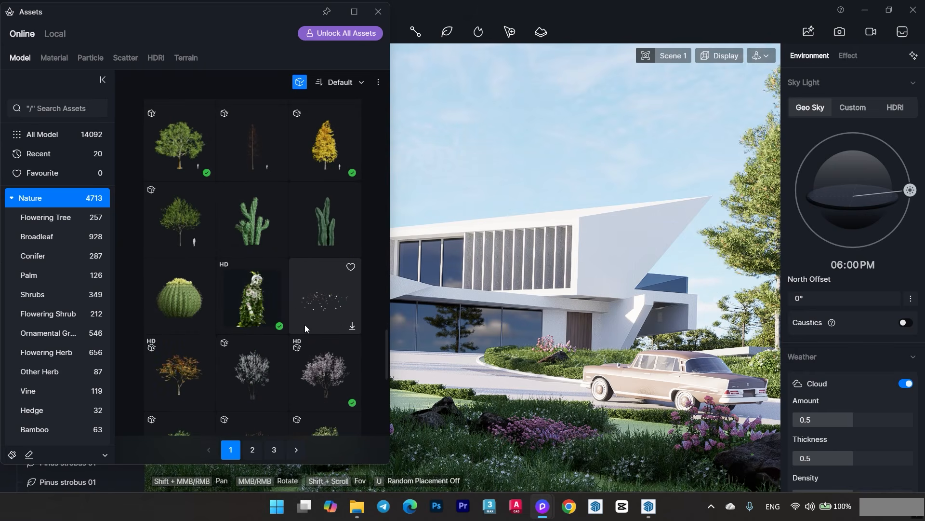
pyautogui.scroll(3, 306, 337)
pyautogui.click(332, 331)
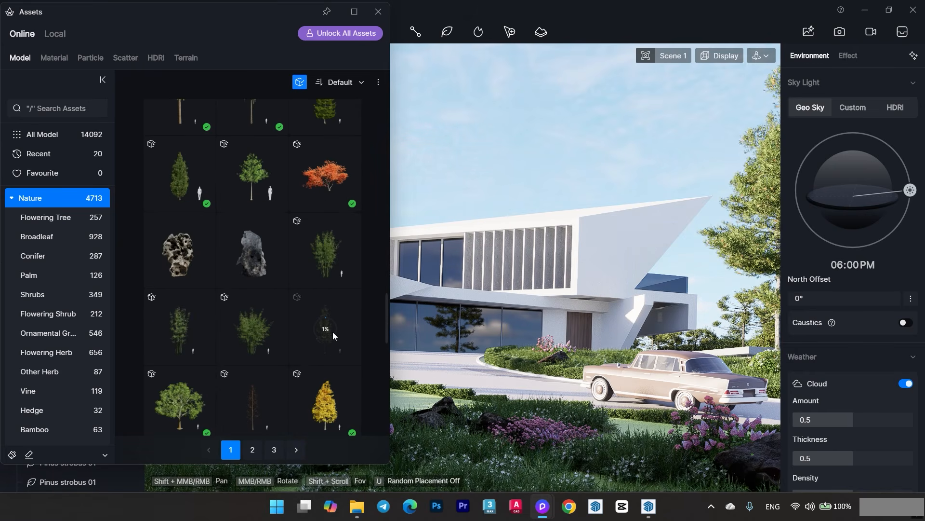
pyautogui.scroll(-5, 344, 333)
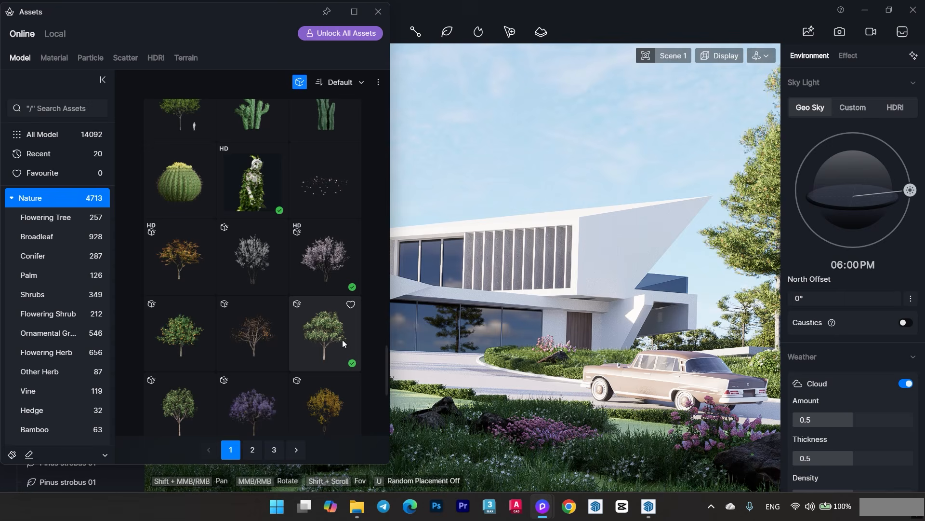
pyautogui.scroll(-5, 336, 339)
pyautogui.scroll(4, 328, 349)
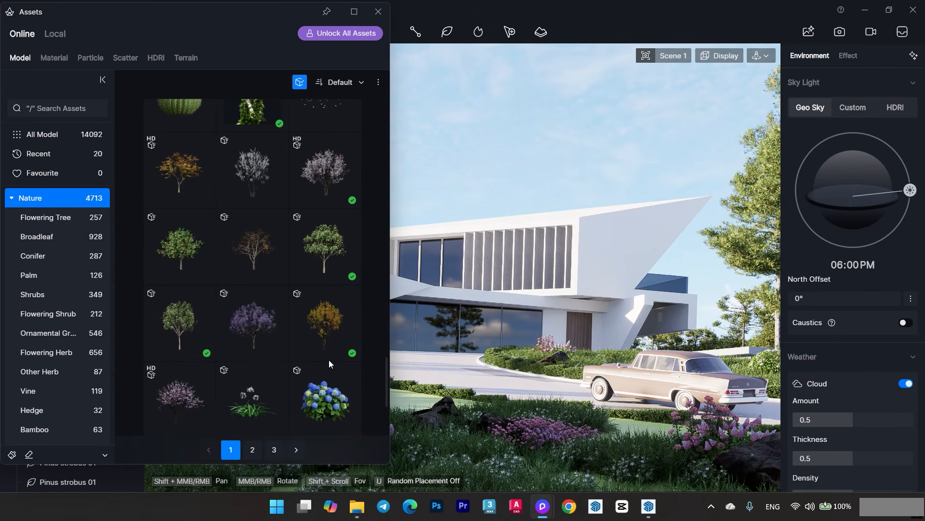
pyautogui.scroll(6, 329, 359)
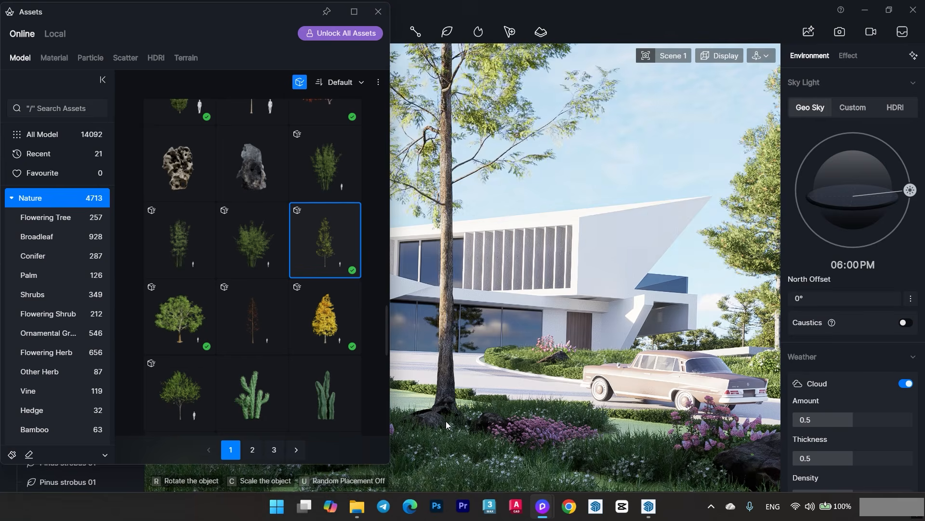
# - Place a Metasequoia glyptostroboides 09 in front of the flower bed, scale it to 2259 × 1982 × 5531, and return to Scene 1
pyautogui.click(379, 11)
pyautogui.scroll(-6, 248, 393)
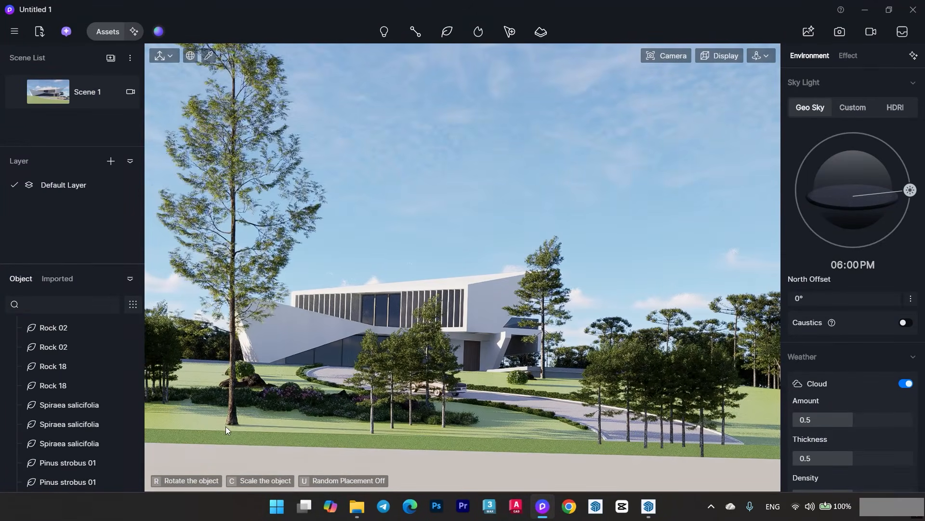
pyautogui.click(226, 426)
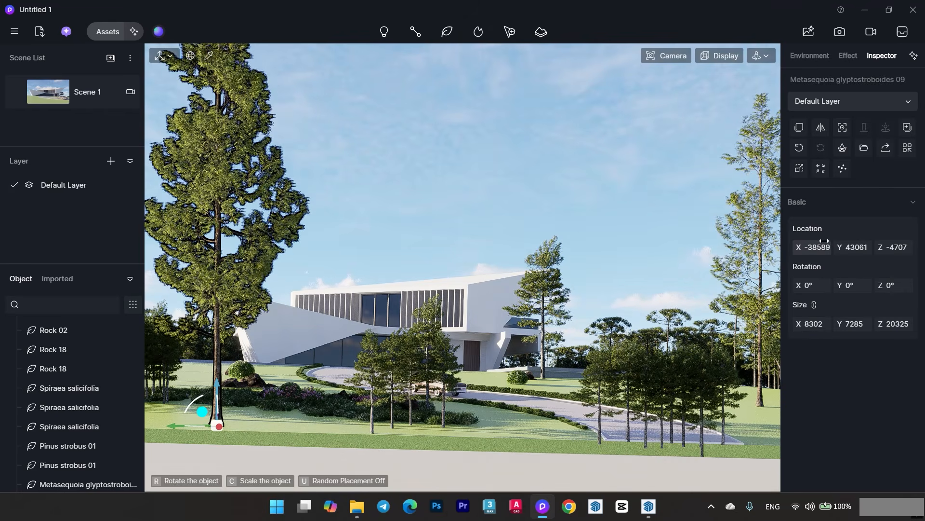
pyautogui.moveTo(814, 325); pyautogui.dragTo(783, 324)
pyautogui.click(66, 92)
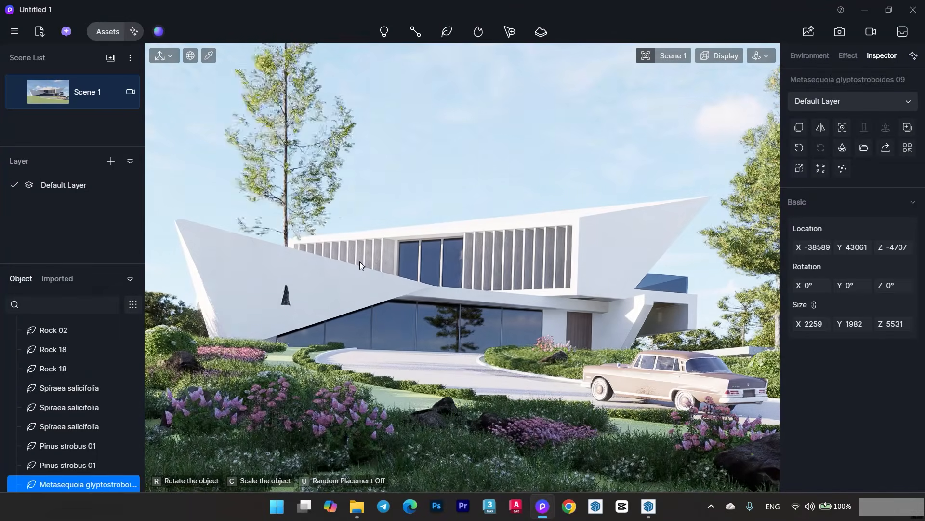
# - End the tree placement and delete the stray Metasequoia glyptostroboides 09 floating above the villa
pyautogui.click(429, 154)
pyautogui.press('Escape')
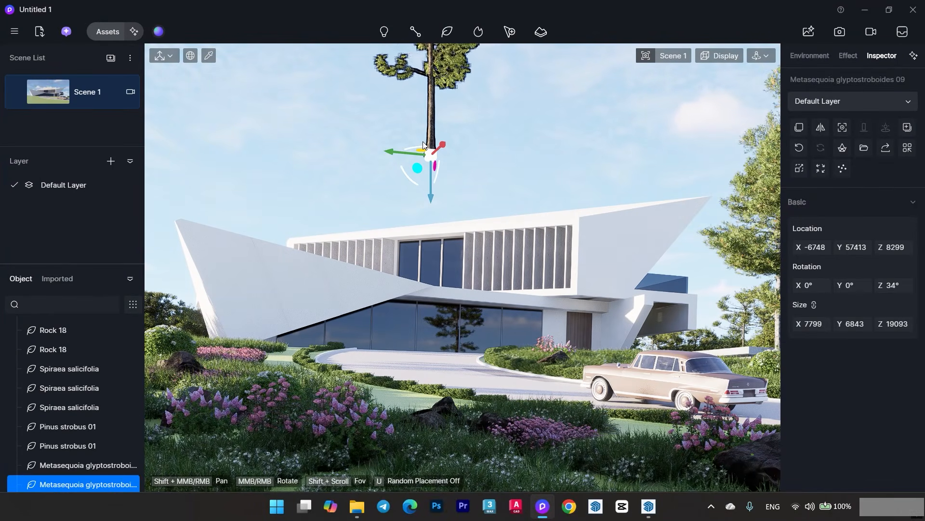
pyautogui.press('Delete')
pyautogui.click(108, 32)
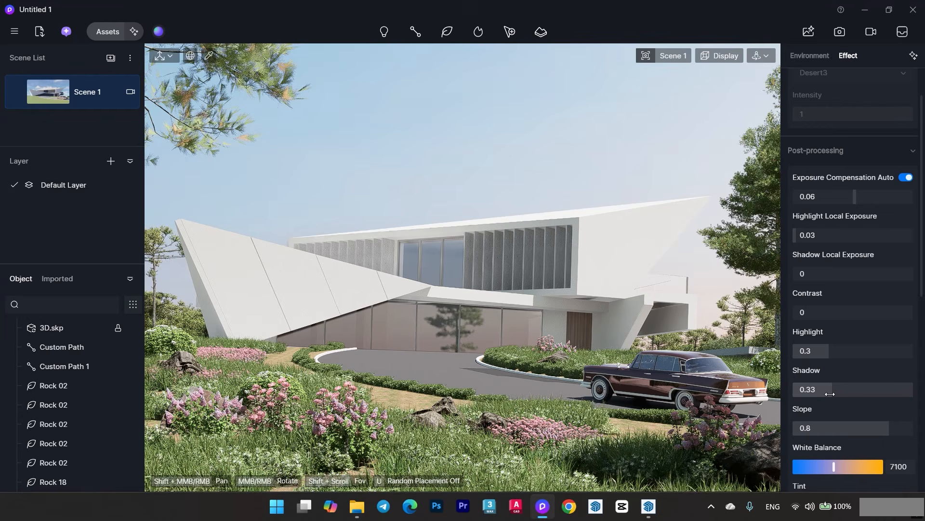
# - Look over the post-processing effects and bring up the environment's HDRI sky light settings
pyautogui.scroll(2, 922, 113)
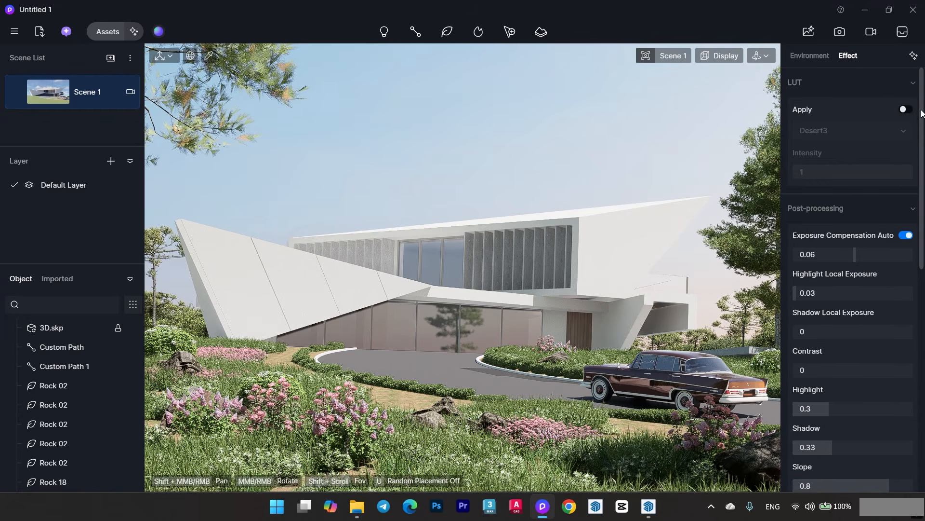
pyautogui.click(808, 56)
pyautogui.moveTo(921, 354); pyautogui.dragTo(923, 87)
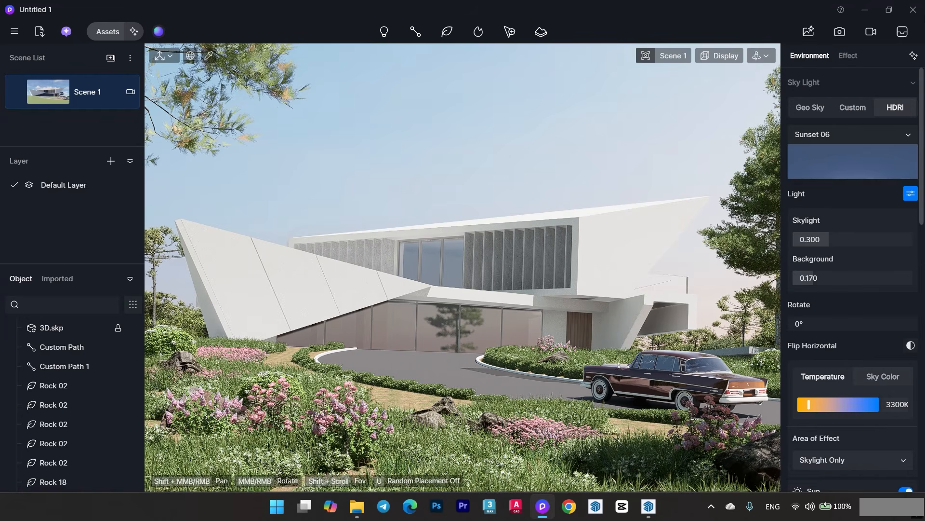
# - Try rotating the Sunset 06 HDRI sky and check the other available sunset skies
pyautogui.moveTo(815, 324); pyautogui.dragTo(807, 323)
pyautogui.moveTo(916, 323); pyautogui.dragTo(774, 318)
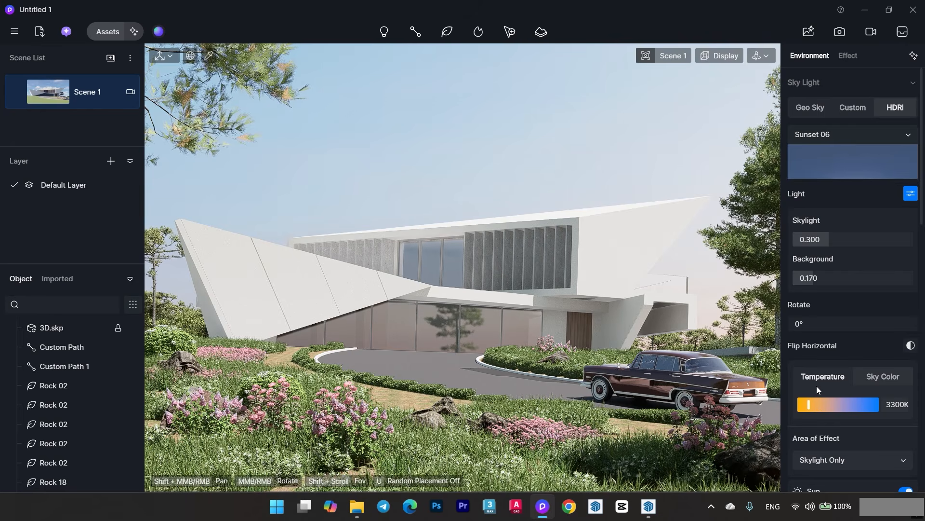
pyautogui.click(896, 138)
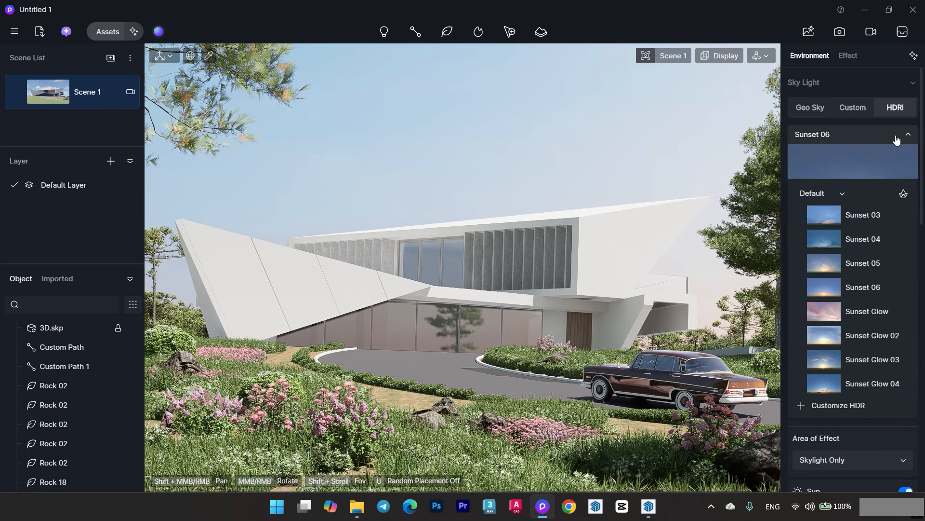
pyautogui.click(896, 138)
# - Rotate the Sunset 06 HDRI sky to 78.3° and set its skylight to 0.17 and background to 0.13
pyautogui.moveTo(796, 323); pyautogui.dragTo(824, 329)
pyautogui.moveTo(820, 278); pyautogui.dragTo(810, 278)
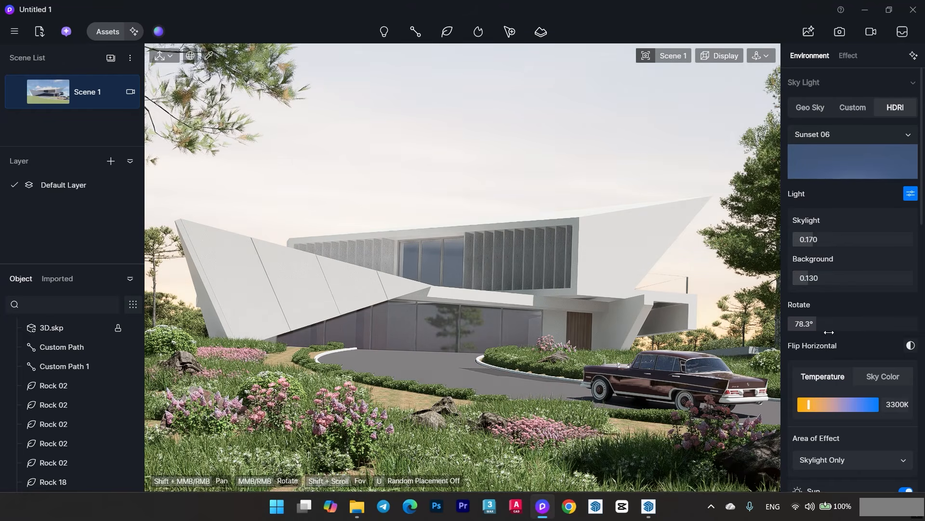
# - Set the sun disk radius to 0.7, keep sunlight intensity at 1, and make the sun direction follow the HDRI
pyautogui.scroll(-5, 921, 312)
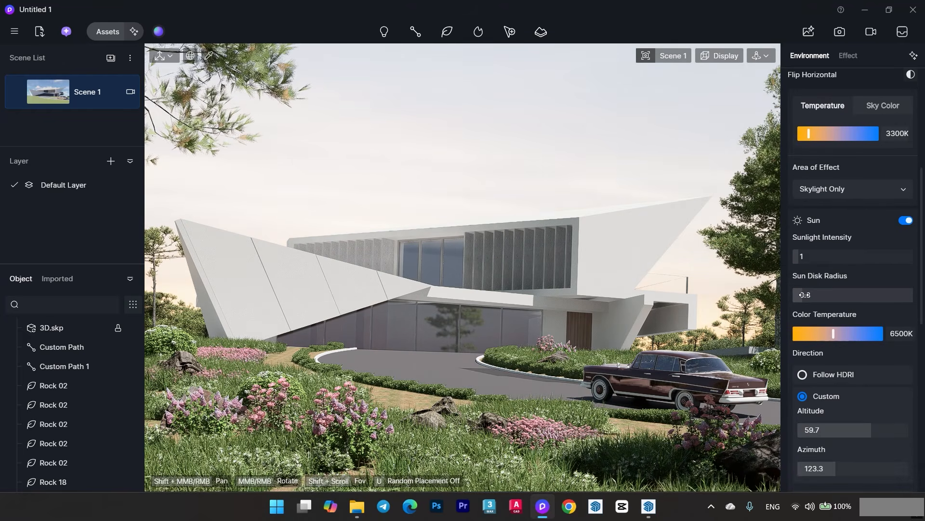
pyautogui.moveTo(796, 255); pyautogui.dragTo(798, 255)
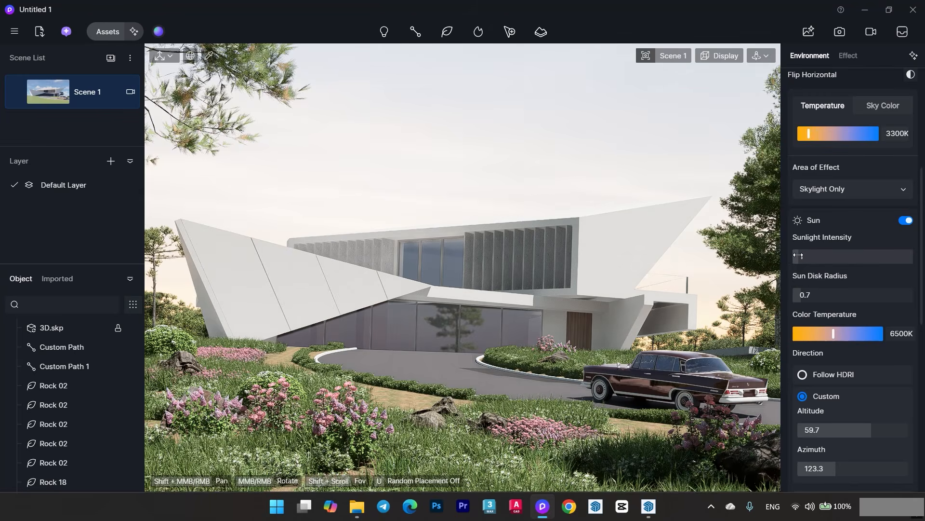
pyautogui.moveTo(924, 286); pyautogui.dragTo(924, 286)
pyautogui.scroll(-1, 859, 364)
pyautogui.click(809, 346)
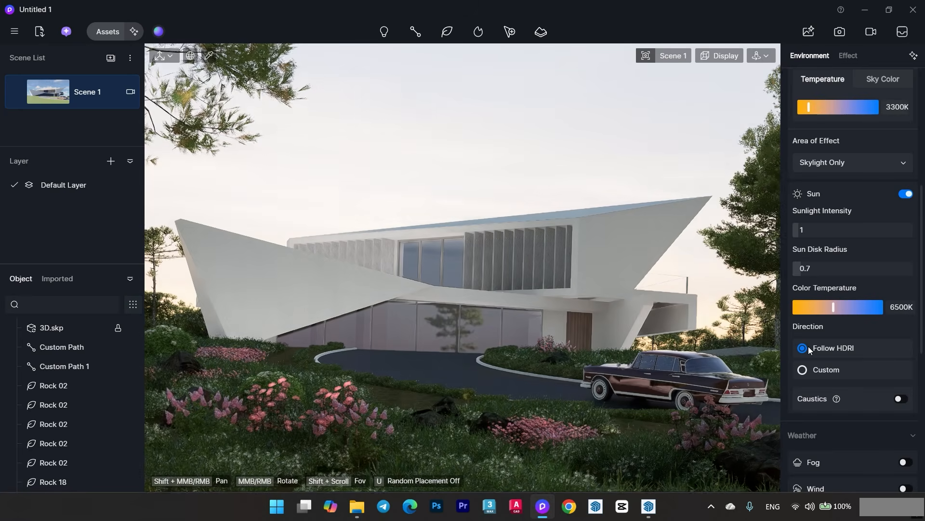
# - Rotate the Sunset 06 HDRI sky to 0° and set both its skylight and background to 0.23
pyautogui.scroll(-1, 911, 344)
pyautogui.scroll(6, 911, 343)
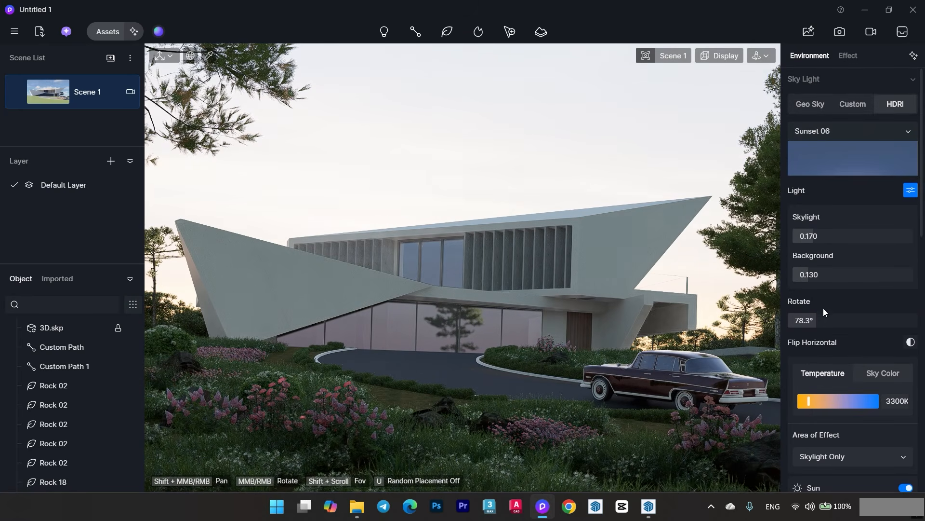
pyautogui.moveTo(824, 314); pyautogui.dragTo(786, 320)
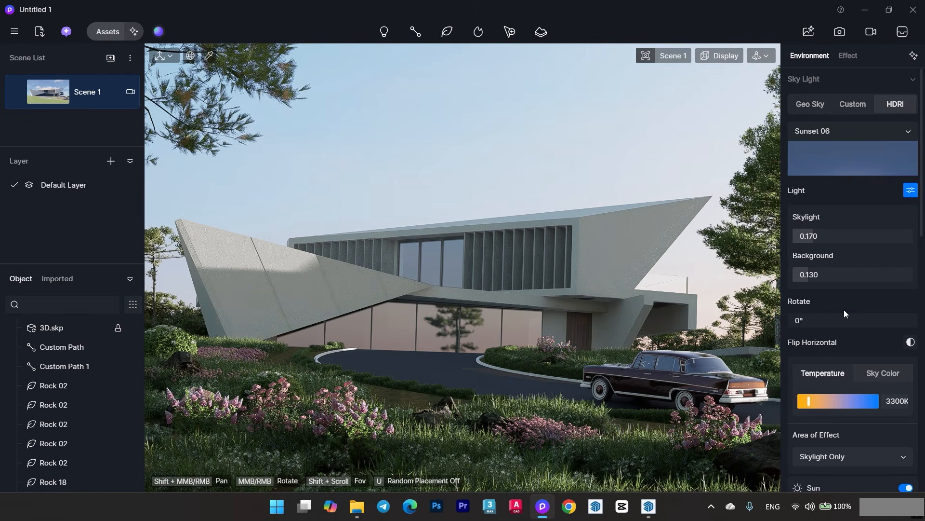
pyautogui.moveTo(814, 274)
pyautogui.mouseDown()
pyautogui.moveTo(806, 275)
pyautogui.moveTo(815, 275)
pyautogui.mouseUp()
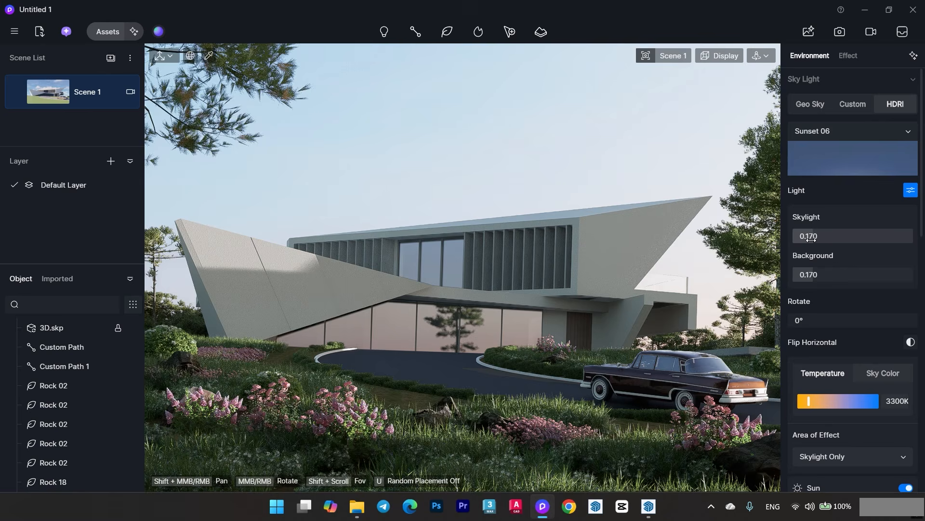
pyautogui.moveTo(811, 238); pyautogui.dragTo(827, 243)
pyautogui.moveTo(818, 274); pyautogui.dragTo(826, 274)
pyautogui.moveTo(830, 238); pyautogui.dragTo(821, 238)
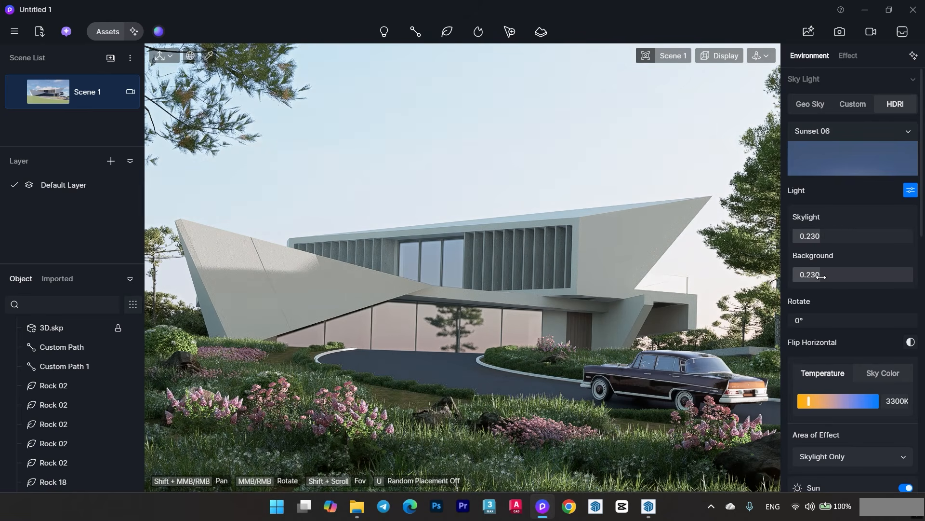
# - Set the post-processing Bloom to 0.53 and save the current view as a new scene
pyautogui.scroll(-5, 825, 274)
pyautogui.moveTo(922, 218); pyautogui.dragTo(921, 123)
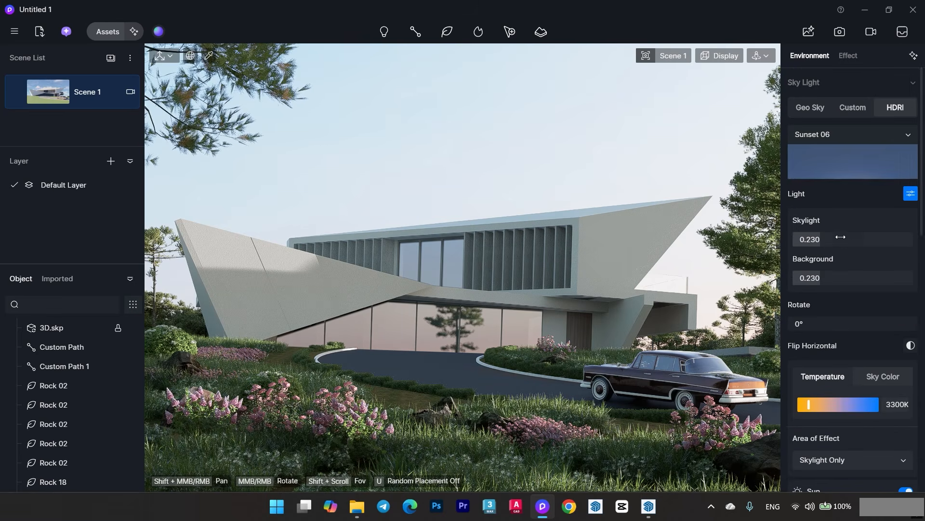
pyautogui.click(847, 58)
pyautogui.moveTo(923, 190); pyautogui.dragTo(923, 351)
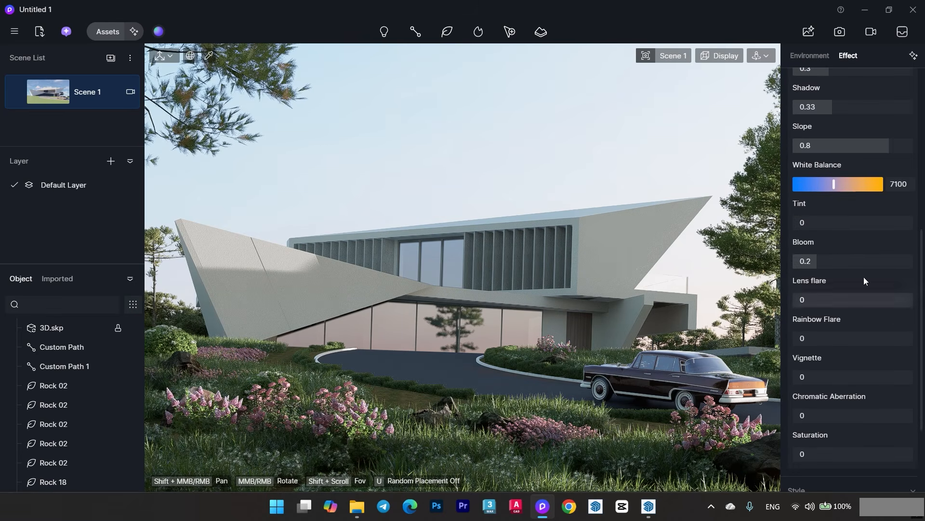
pyautogui.click(855, 265)
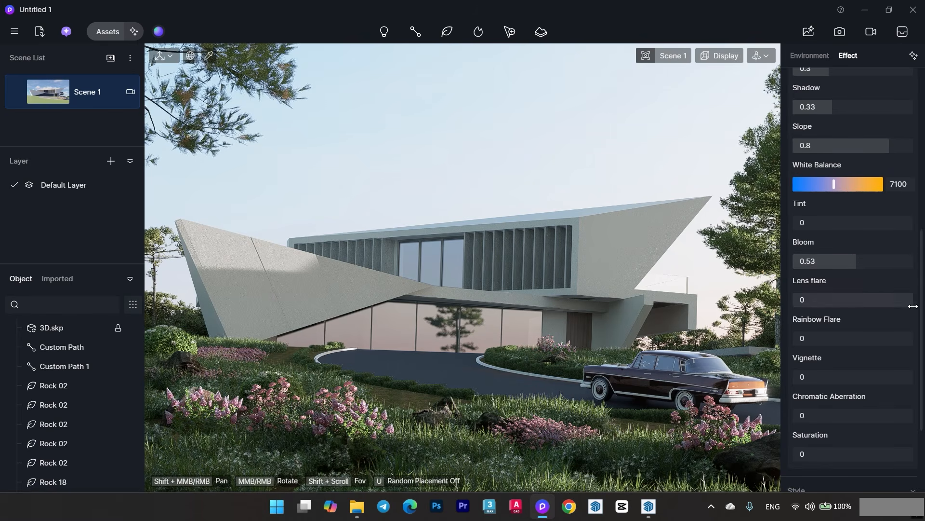
pyautogui.moveTo(922, 300); pyautogui.dragTo(920, 131)
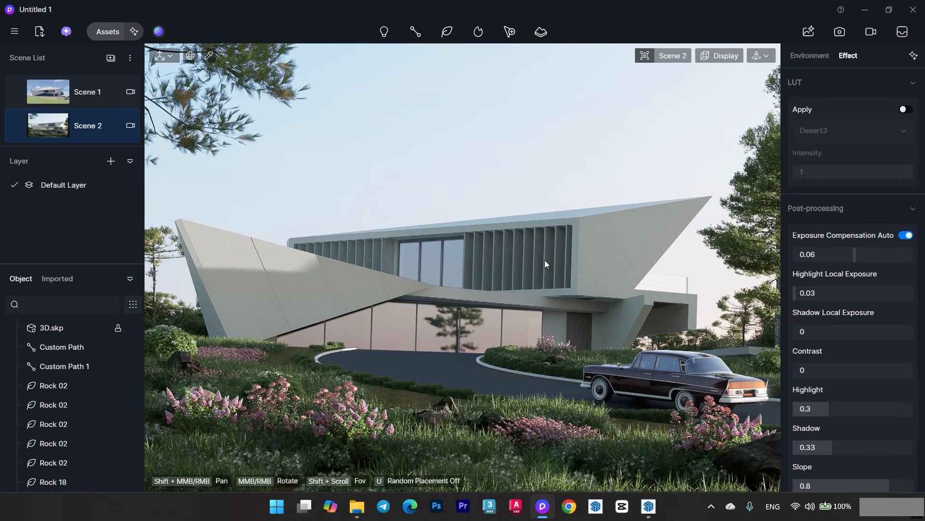
pyautogui.scroll(-5, 901, 135)
pyautogui.scroll(5, 878, 166)
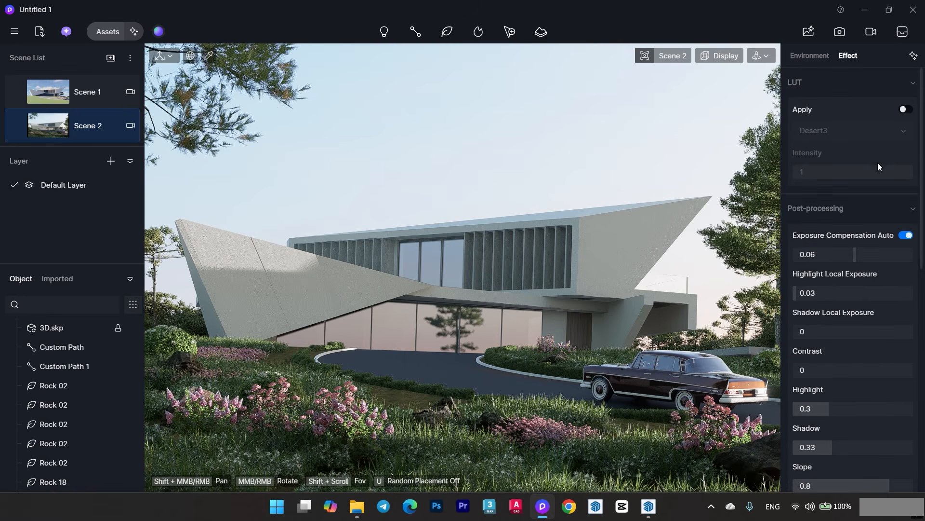
# - Try the Custom and Geo Sky lighting modes and return to the HDRI sky
pyautogui.click(806, 57)
pyautogui.click(852, 107)
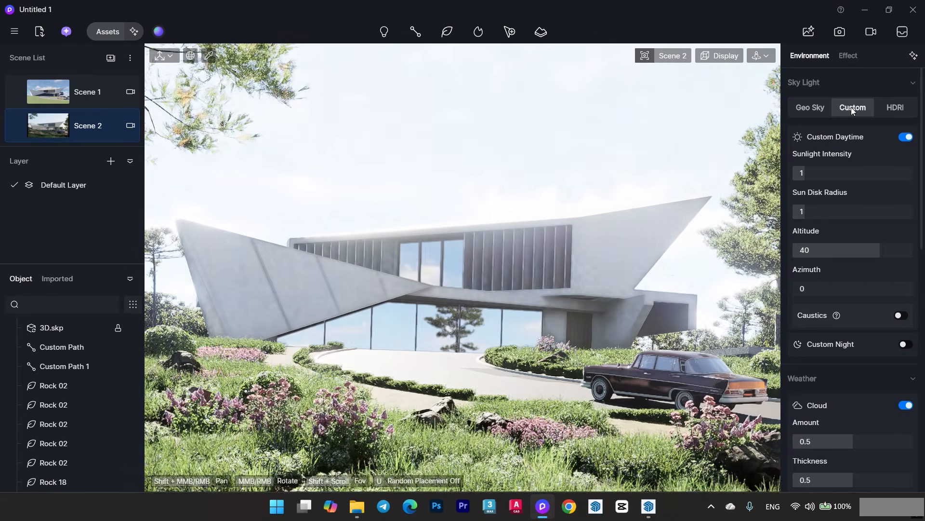
pyautogui.click(820, 106)
pyautogui.click(905, 107)
# - Switch the HDRI sky to Sunset Glow 04 rotated to 355° and update Scene 2 with it
pyautogui.click(901, 135)
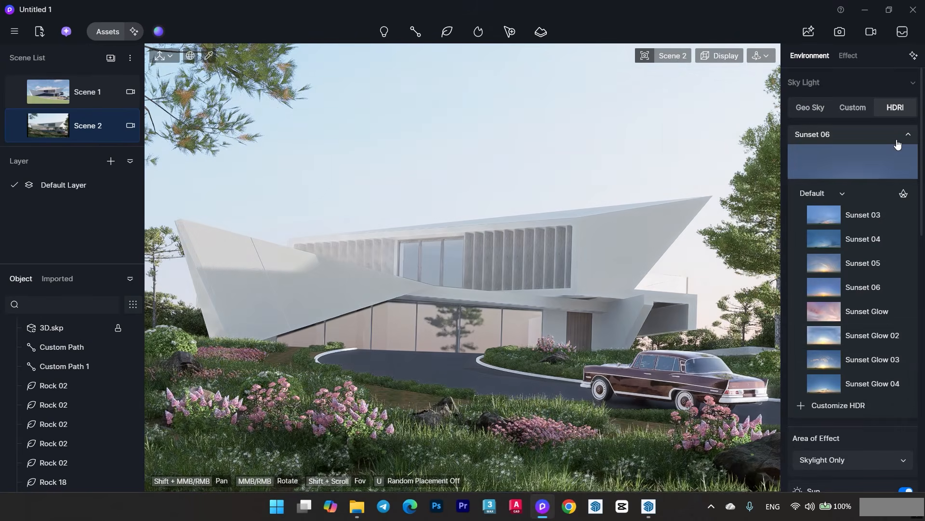
pyautogui.scroll(-2, 834, 278)
pyautogui.click(835, 299)
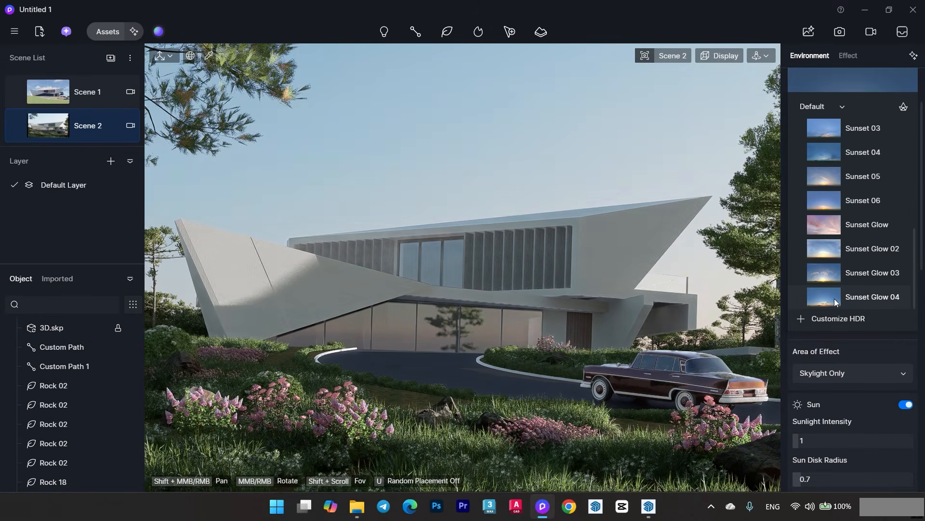
pyautogui.click(607, 130)
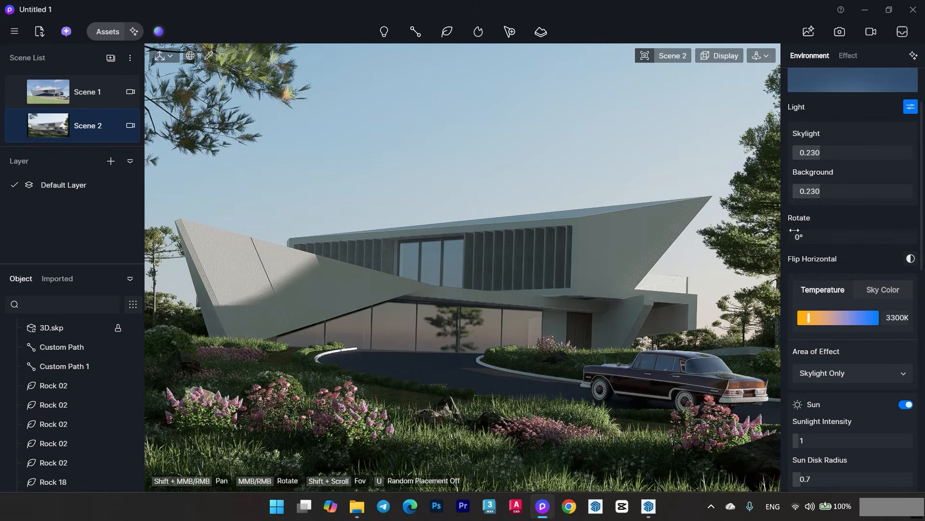
pyautogui.moveTo(794, 231); pyautogui.dragTo(919, 237)
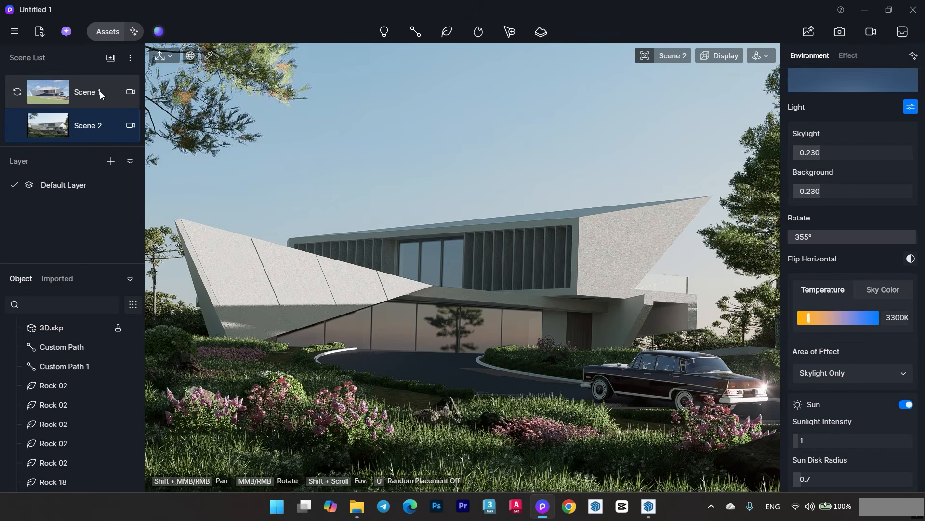
pyautogui.click(16, 126)
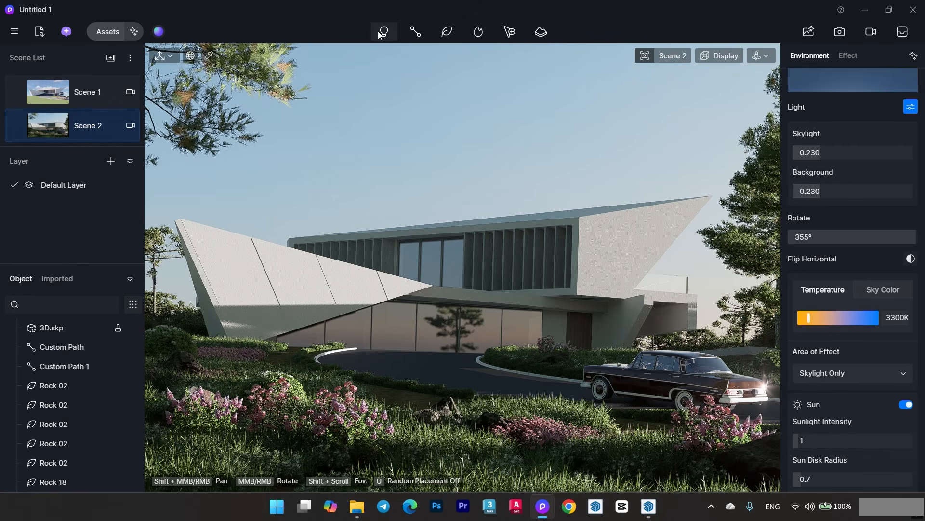
# - Place a spot light with a color temperature of 3500 under the overhang in front of the ground-floor glazing
pyautogui.moveTo(381, 33)
pyautogui.click(378, 73)
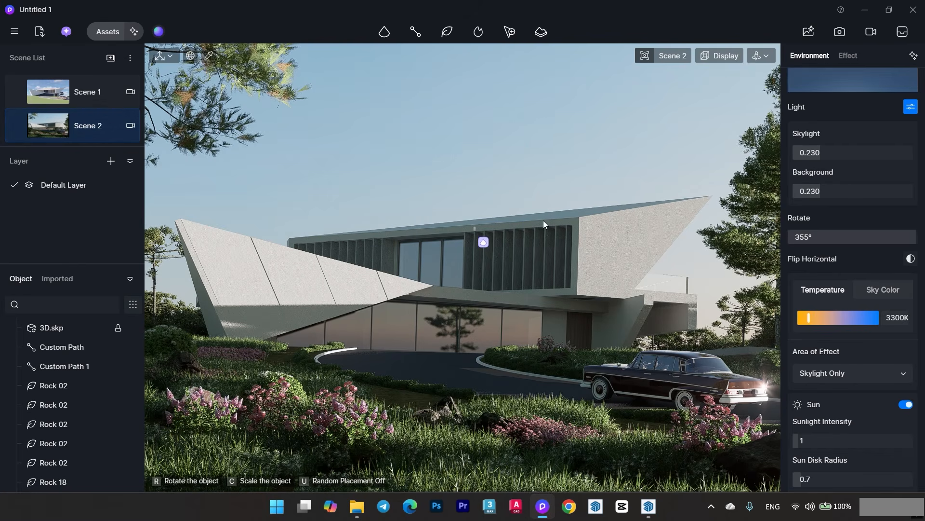
pyautogui.click(679, 54)
pyautogui.click(637, 322)
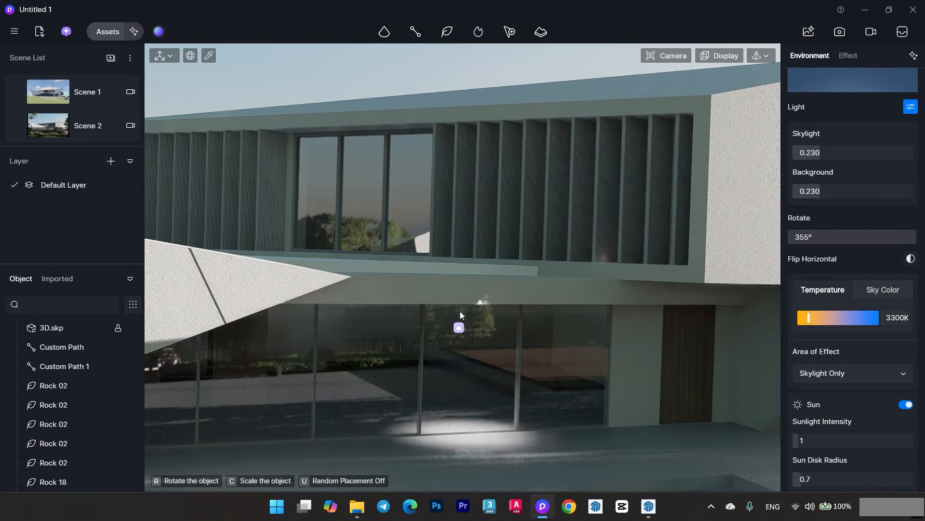
pyautogui.click(462, 295)
pyautogui.scroll(-5, 905, 451)
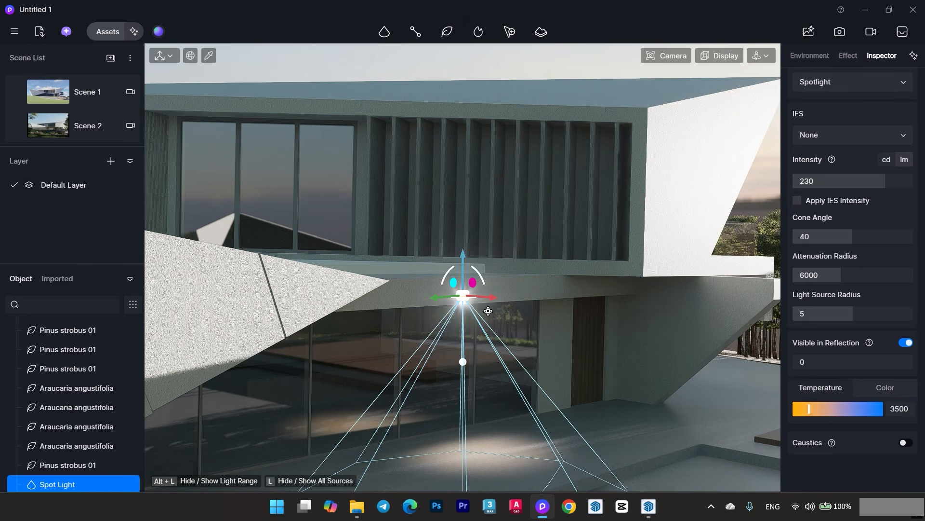
pyautogui.moveTo(488, 311); pyautogui.dragTo(332, 303)
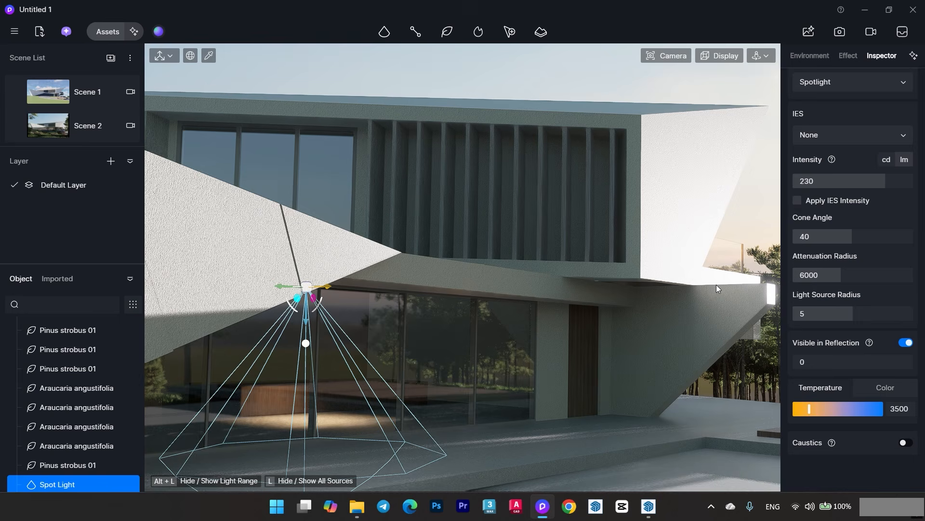
# - Set the spot light's attenuation radius to 7574, cone angle to 80 and intensity to 84.5 lm
pyautogui.moveTo(838, 273); pyautogui.dragTo(853, 275)
pyautogui.moveTo(863, 236); pyautogui.dragTo(924, 241)
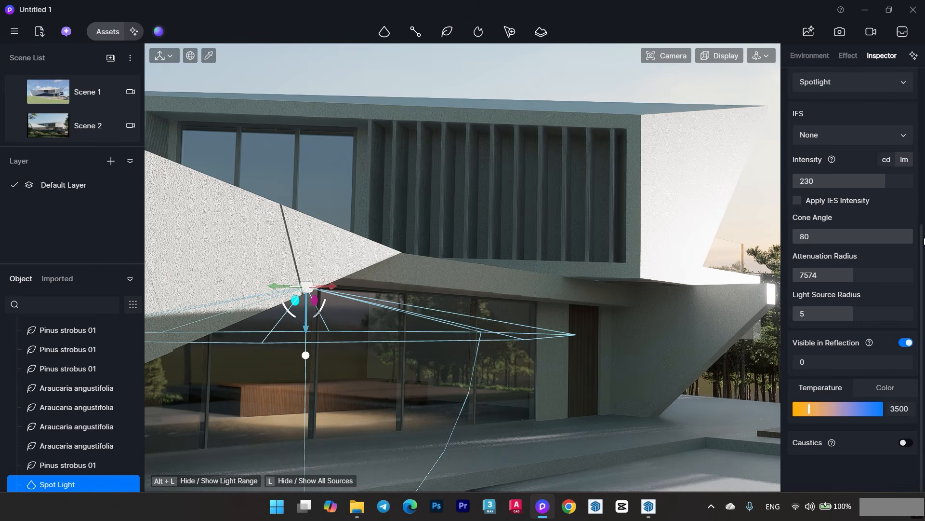
pyautogui.moveTo(874, 186); pyautogui.dragTo(818, 182)
pyautogui.moveTo(520, 282); pyautogui.dragTo(381, 300, button='right')
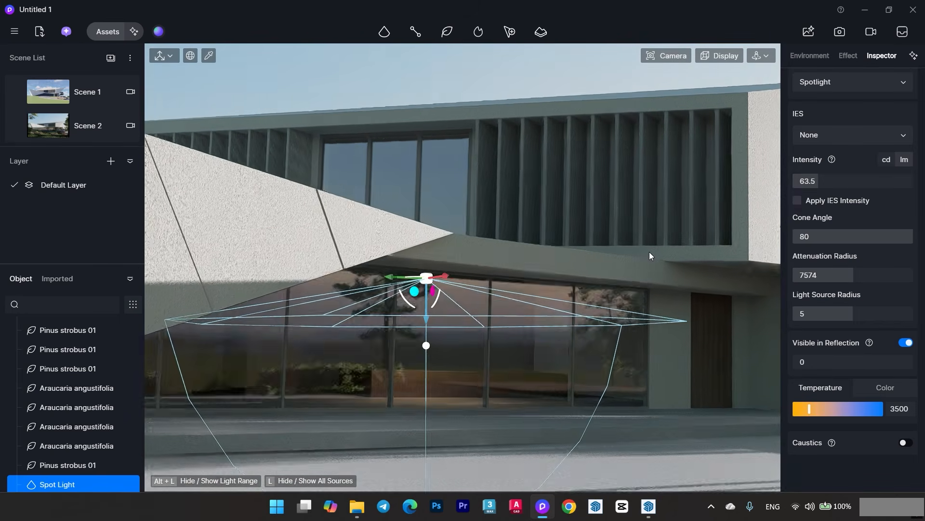
pyautogui.moveTo(819, 183); pyautogui.dragTo(834, 183)
pyautogui.moveTo(545, 300); pyautogui.dragTo(511, 305, button='right')
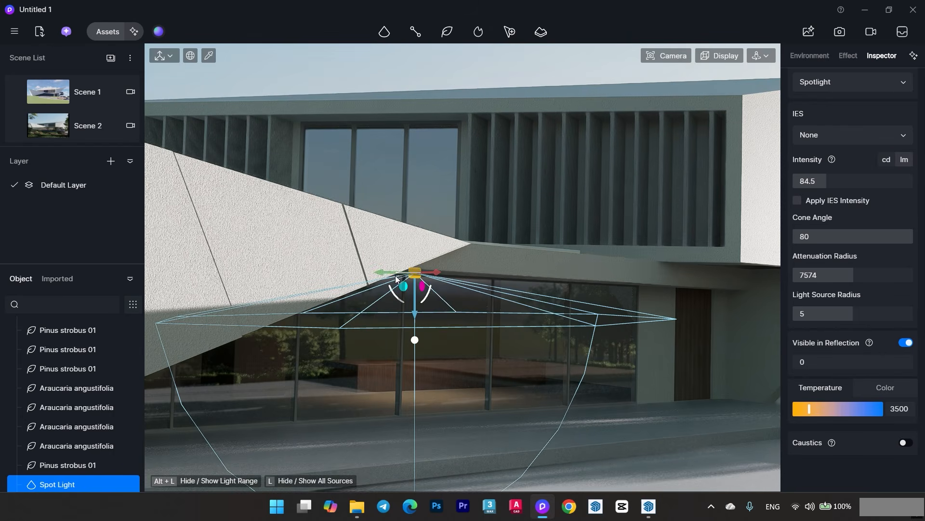
# - Duplicate the spot light at intervals in a row along the ground-floor glazing
pyautogui.moveTo(421, 275); pyautogui.dragTo(188, 276)
pyautogui.moveTo(207, 278); pyautogui.dragTo(614, 282, button='middle')
pyautogui.keyDown('shift'); pyautogui.moveTo(500, 277); pyautogui.dragTo(393, 280); pyautogui.keyUp('shift')
pyautogui.moveTo(685, 307); pyautogui.dragTo(207, 337, button='middle')
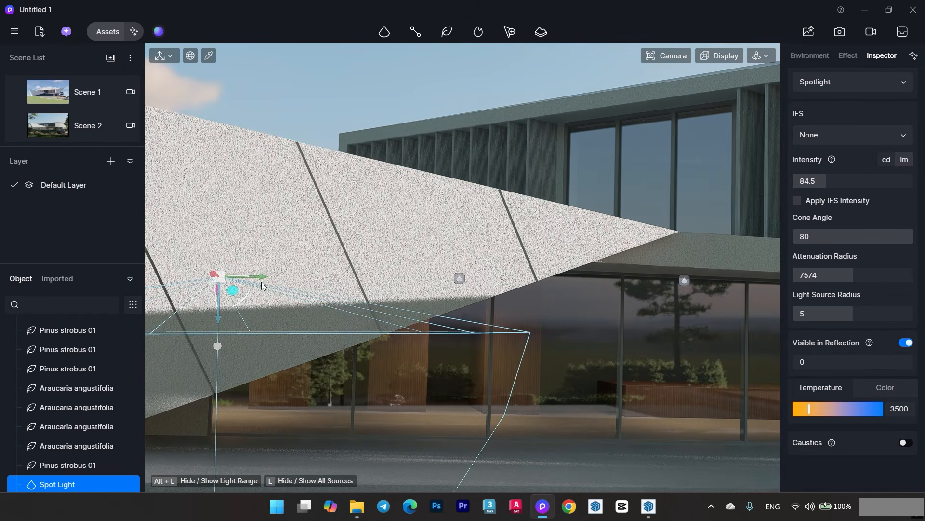
# - Copy a spot light up to the upper-floor window and position it above the glass
pyautogui.keyDown('shift'); pyautogui.moveTo(292, 280); pyautogui.dragTo(637, 126); pyautogui.keyUp('shift')
pyautogui.moveTo(638, 130); pyautogui.dragTo(605, 207, button='middle')
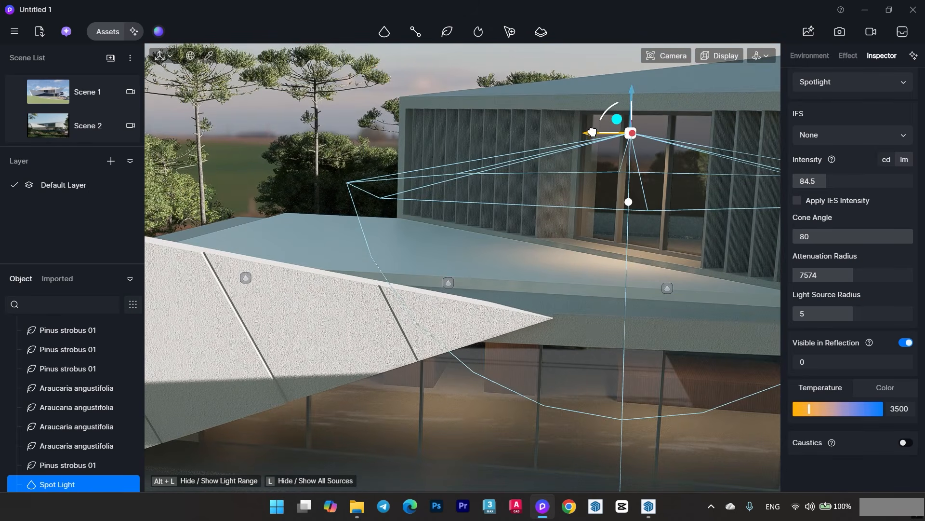
pyautogui.moveTo(593, 132); pyautogui.dragTo(704, 134)
pyautogui.moveTo(704, 135); pyautogui.dragTo(609, 188, button='middle')
pyautogui.moveTo(698, 161); pyautogui.dragTo(663, 144)
pyautogui.scroll(1, 608, 156)
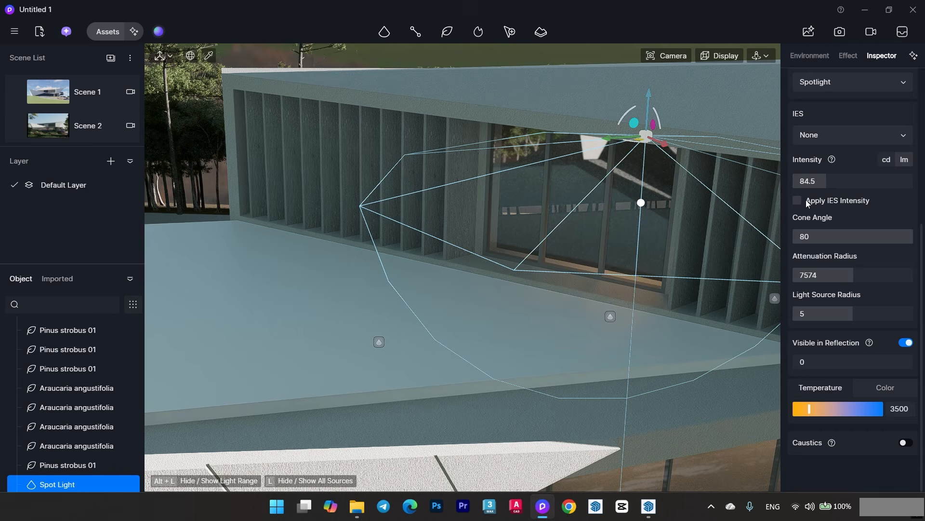
# - Set the upper window spot light's intensity to 153.5 lm and fine-tune its position in front of the glass
pyautogui.moveTo(853, 179); pyautogui.dragTo(855, 179)
pyautogui.moveTo(573, 238); pyautogui.dragTo(640, 164, button='middle')
pyautogui.moveTo(628, 122); pyautogui.dragTo(627, 113)
pyautogui.moveTo(621, 137); pyautogui.dragTo(617, 148, button='middle')
pyautogui.moveTo(664, 110); pyautogui.dragTo(649, 98)
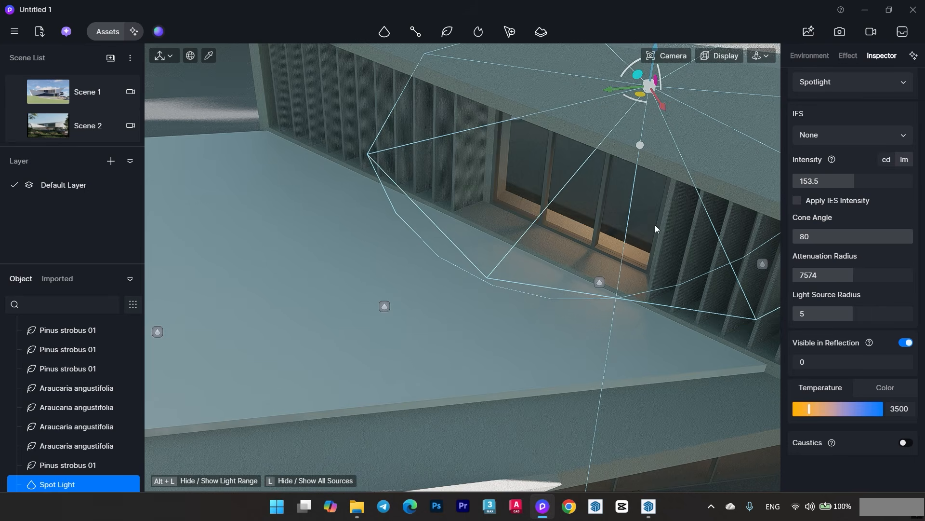
# - Copy the upper-floor spot light down to the canopy area beside the entrance door
pyautogui.moveTo(655, 224); pyautogui.dragTo(459, 222, button='middle')
pyautogui.keyDown('alt'); pyautogui.moveTo(447, 198); pyautogui.dragTo(667, 247); pyautogui.keyUp('alt')
pyautogui.moveTo(646, 207); pyautogui.dragTo(643, 322)
pyautogui.moveTo(642, 322); pyautogui.dragTo(503, 212, button='middle')
pyautogui.moveTo(662, 312); pyautogui.dragTo(580, 232)
pyautogui.moveTo(581, 232); pyautogui.dragTo(571, 215, button='middle')
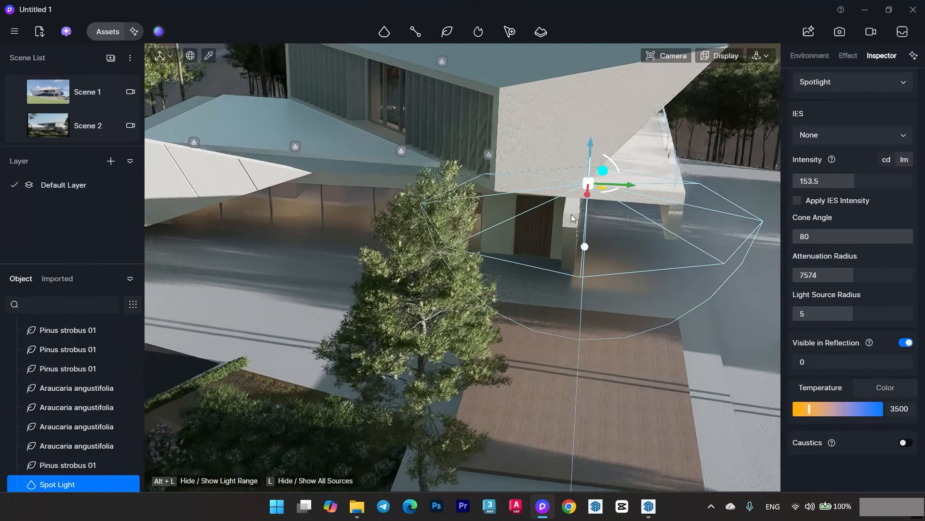
# - Reposition the entrance-side spot light farther out beneath the side canopy
pyautogui.moveTo(631, 185); pyautogui.dragTo(677, 191)
pyautogui.moveTo(635, 195); pyautogui.dragTo(738, 159, button='middle')
pyautogui.moveTo(747, 153); pyautogui.dragTo(784, 217)
pyautogui.moveTo(737, 212); pyautogui.dragTo(688, 219, button='middle')
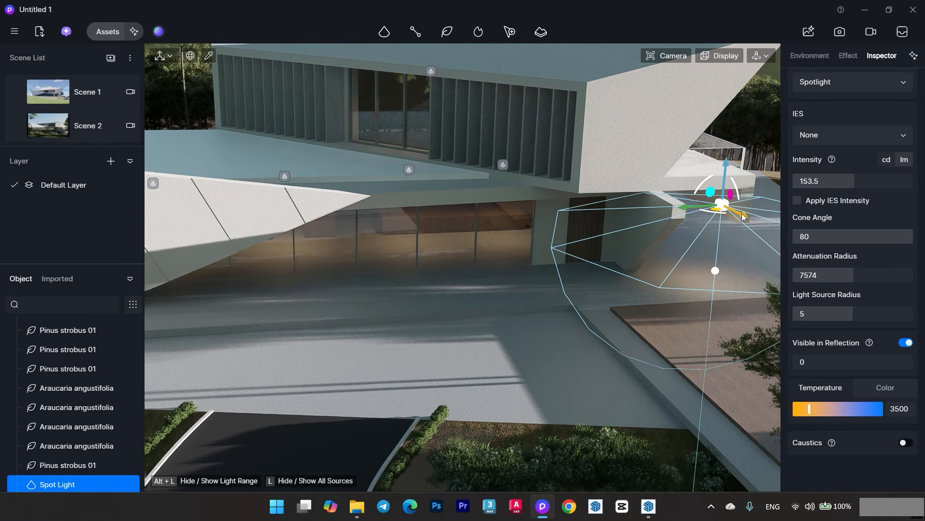
# - Add spot light copies from the side canopy across the front of the ground-floor glazing to the pointed wing wall
pyautogui.moveTo(731, 211); pyautogui.dragTo(265, 238)
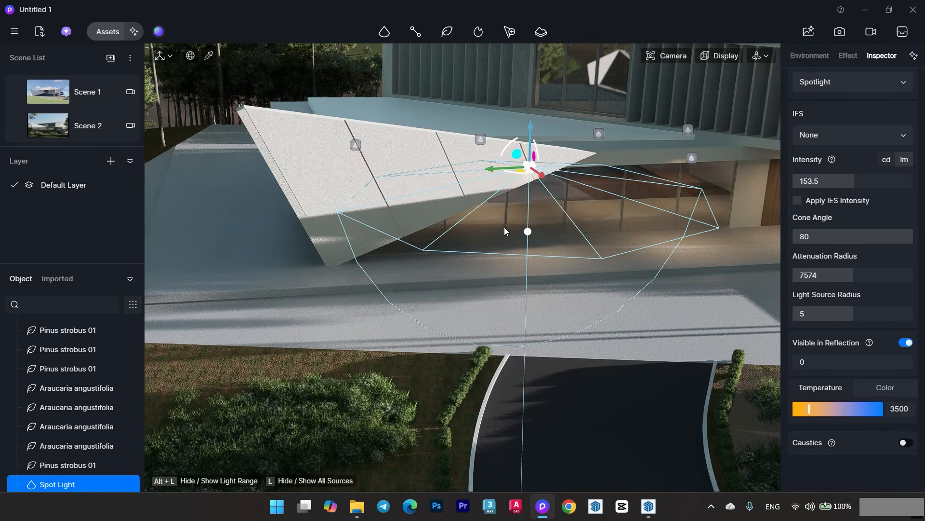
pyautogui.scroll(-4, 504, 231)
pyautogui.moveTo(485, 273); pyautogui.dragTo(493, 243, button='middle')
pyautogui.scroll(4, 529, 181)
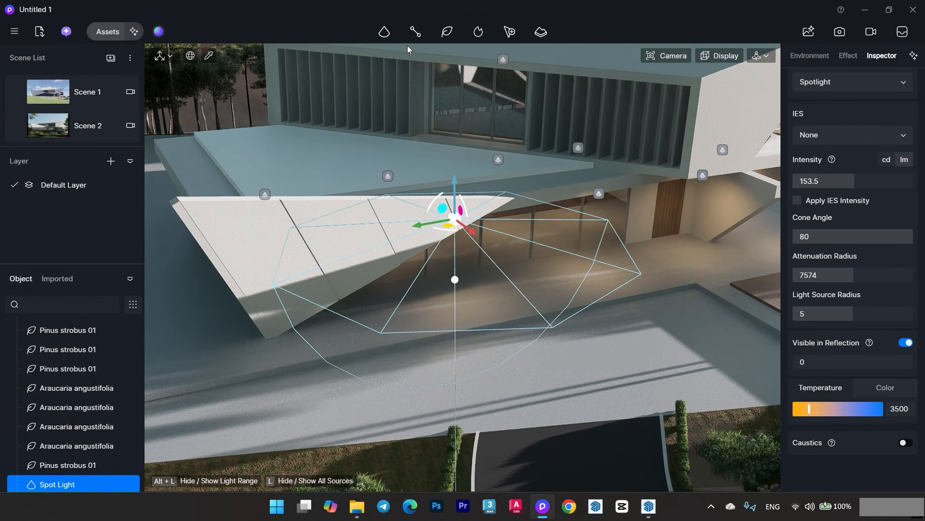
pyautogui.moveTo(392, 35)
pyautogui.scroll(3, 667, 159)
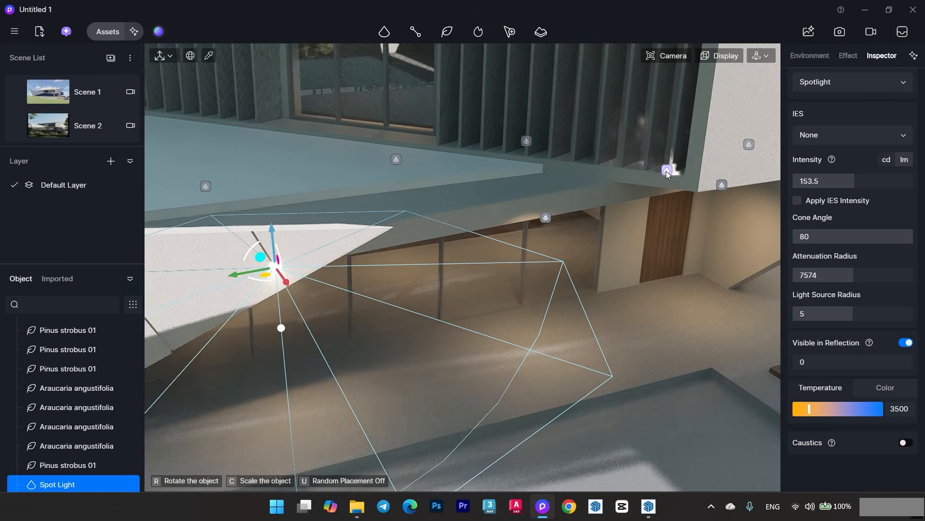
pyautogui.scroll(-2, 594, 152)
pyautogui.click(63, 124)
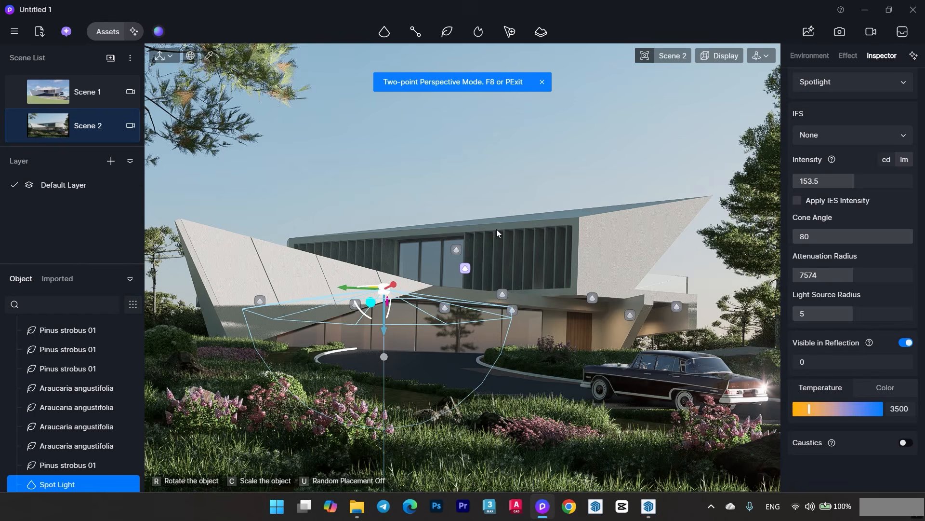
pyautogui.click(520, 145)
pyautogui.click(506, 161)
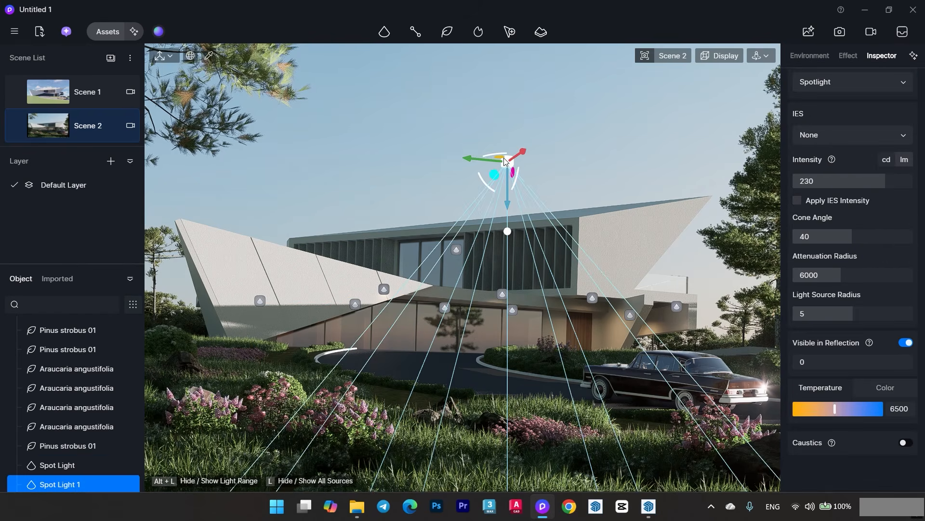
pyautogui.press('Delete')
# - Start a custom path and assign the flying bird model from the Animal assets as its content
pyautogui.moveTo(552, 348)
pyautogui.mouseDown(button='middle')
pyautogui.moveTo(548, 360)
pyautogui.moveTo(539, 357)
pyautogui.mouseUp(button='middle')
pyautogui.click(684, 52)
pyautogui.click(635, 322)
pyautogui.moveTo(530, 276); pyautogui.dragTo(415, 298, button='middle')
pyautogui.click(413, 31)
pyautogui.click(406, 136)
pyautogui.click(809, 141)
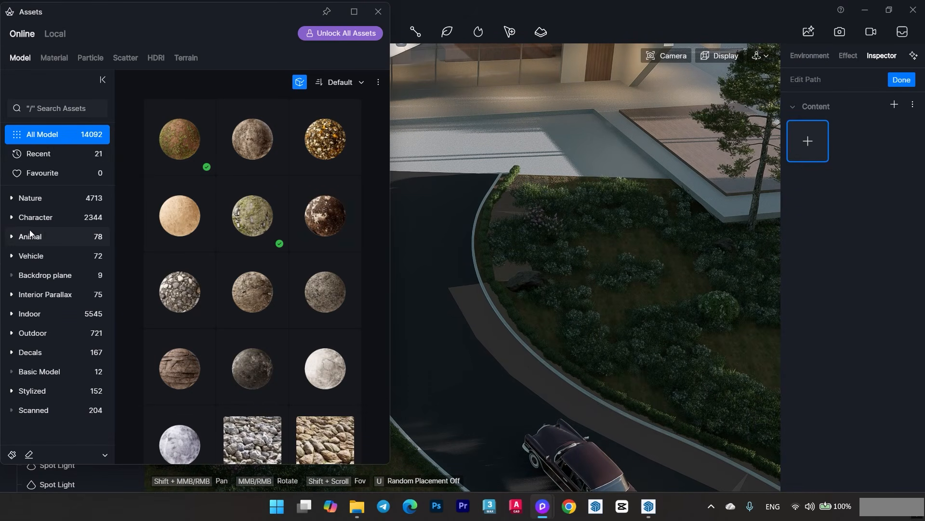
pyautogui.click(40, 236)
pyautogui.click(252, 366)
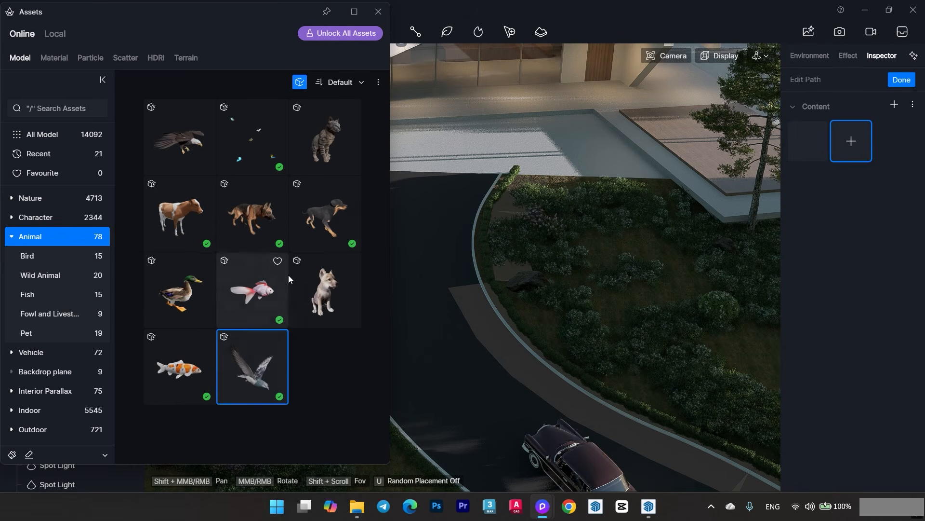
pyautogui.click(378, 14)
# - Draw the linear bird path with points from the entrance paving around the outside of the villa and finish it
pyautogui.moveTo(373, 192); pyautogui.dragTo(443, 210, button='middle')
pyautogui.click(533, 122)
pyautogui.keyDown('shift'); pyautogui.moveTo(388, 136); pyautogui.dragTo(561, 180, button='middle'); pyautogui.keyUp('shift')
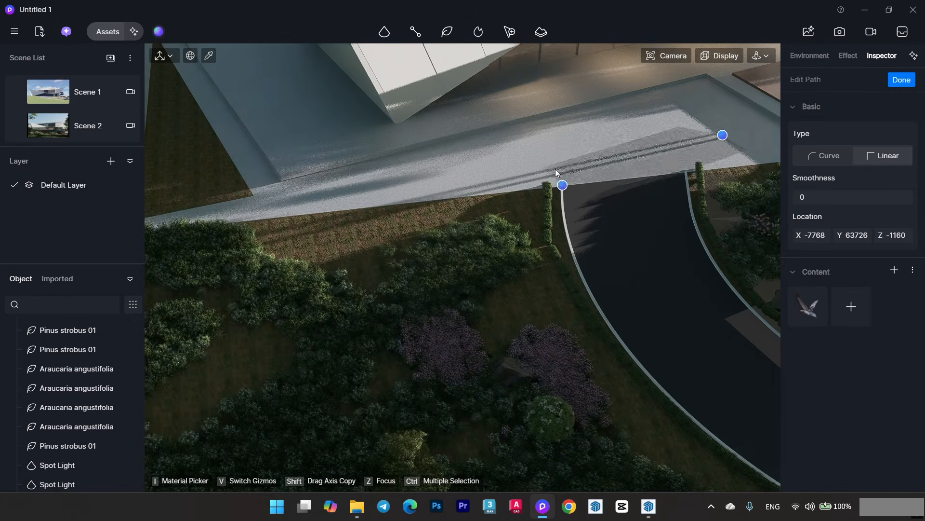
pyautogui.click(554, 165)
pyautogui.click(295, 110)
pyautogui.click(206, 201)
pyautogui.keyDown('shift'); pyautogui.moveTo(216, 180); pyautogui.dragTo(328, 328, button='middle'); pyautogui.keyUp('shift')
pyautogui.click(230, 186)
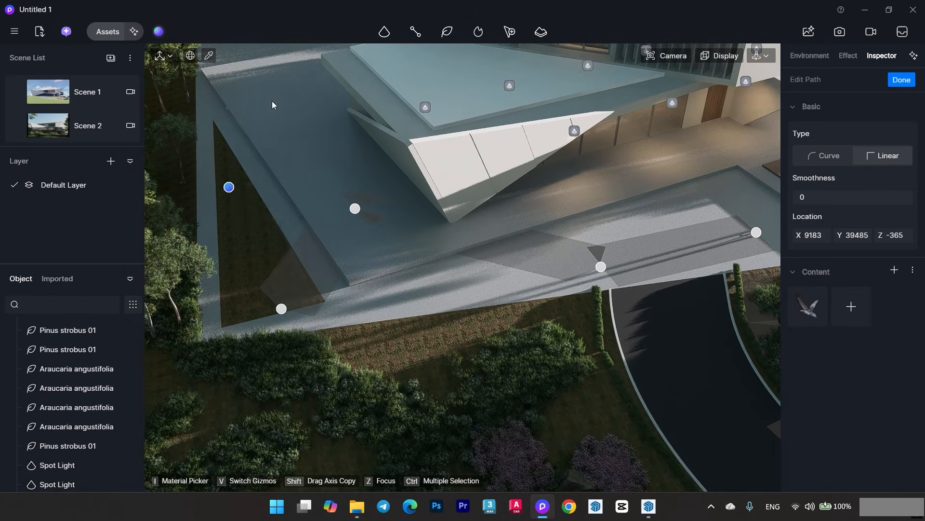
pyautogui.click(272, 101)
pyautogui.keyDown('shift'); pyautogui.moveTo(361, 73); pyautogui.dragTo(203, 266, button='middle'); pyautogui.keyUp('shift')
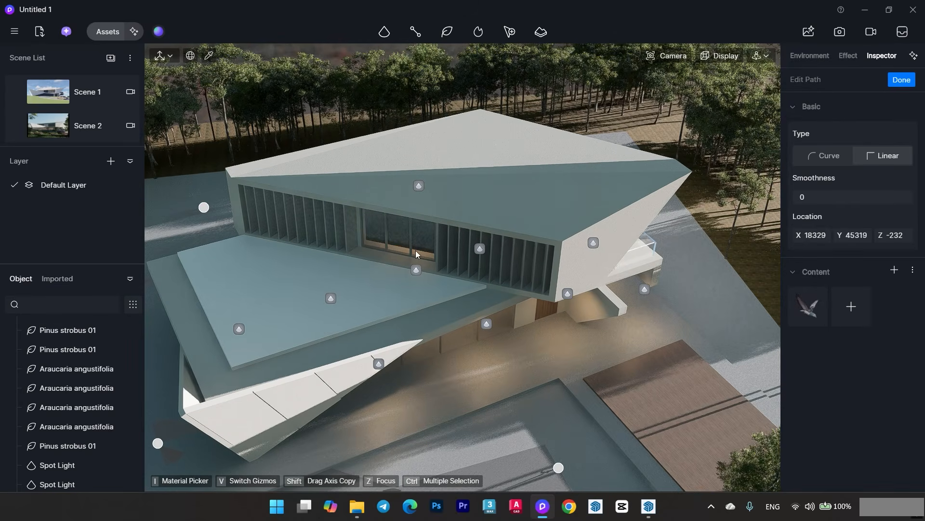
pyautogui.rightClick(500, 352)
# - Raise the bird path above the villa in Scene 2, with density 29, rotation 68, random offset 11.94 m and random spacing 0.03
pyautogui.click(76, 134)
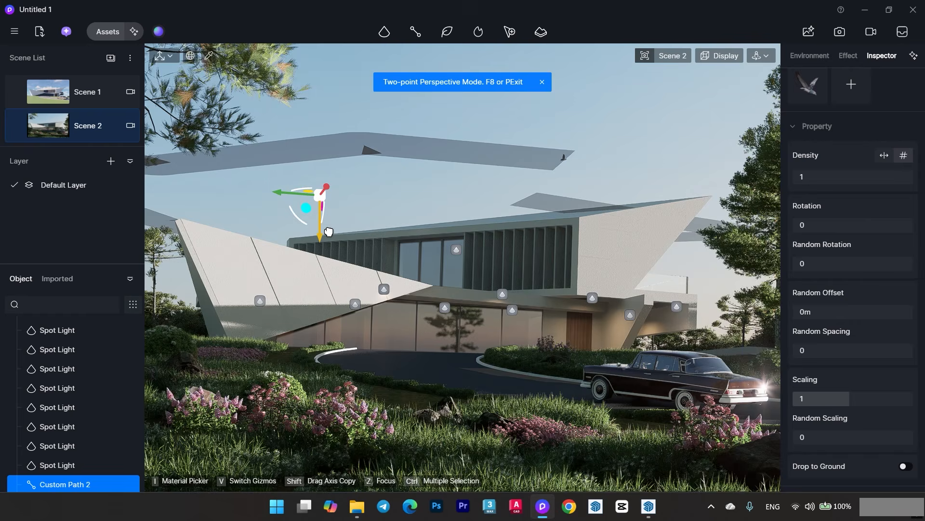
pyautogui.moveTo(810, 178); pyautogui.dragTo(834, 183)
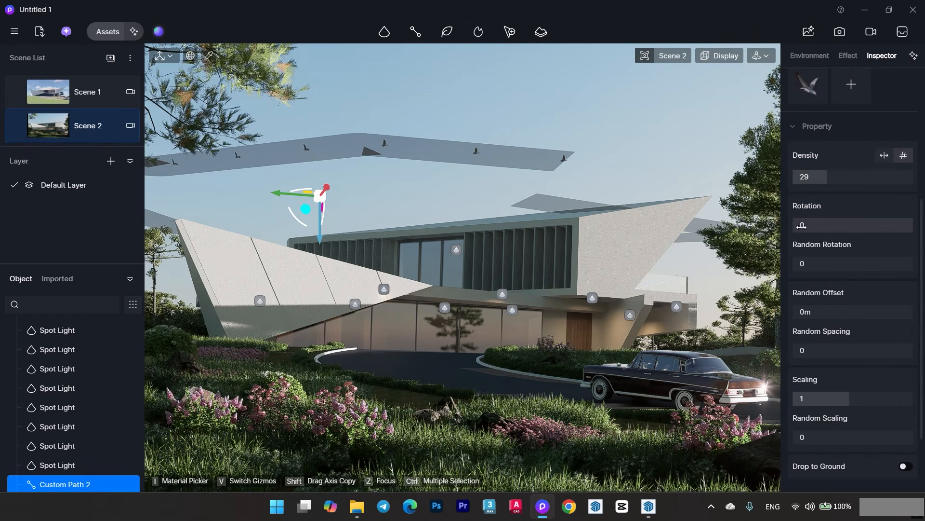
pyautogui.moveTo(802, 224); pyautogui.dragTo(824, 226)
pyautogui.moveTo(813, 312); pyautogui.dragTo(826, 314)
pyautogui.moveTo(805, 350); pyautogui.dragTo(809, 351)
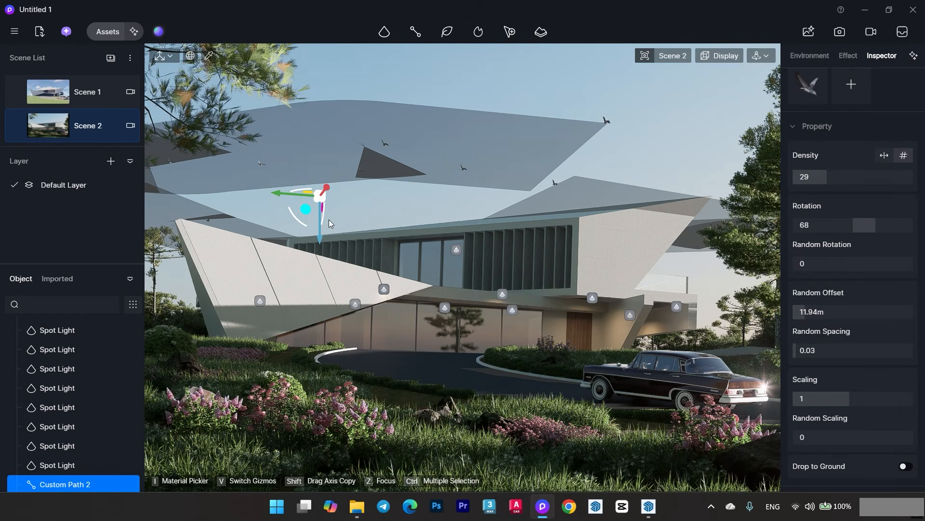
pyautogui.moveTo(328, 190); pyautogui.dragTo(346, 198)
# - Hide the light icons in the viewport and save the project
pyautogui.click(721, 56)
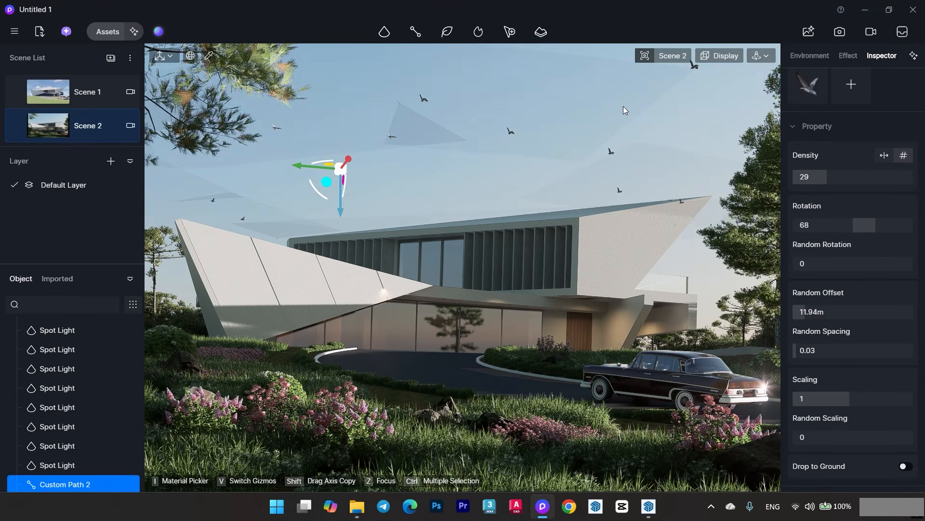
pyautogui.click(623, 106)
pyautogui.hotkey('ctrl', 's')
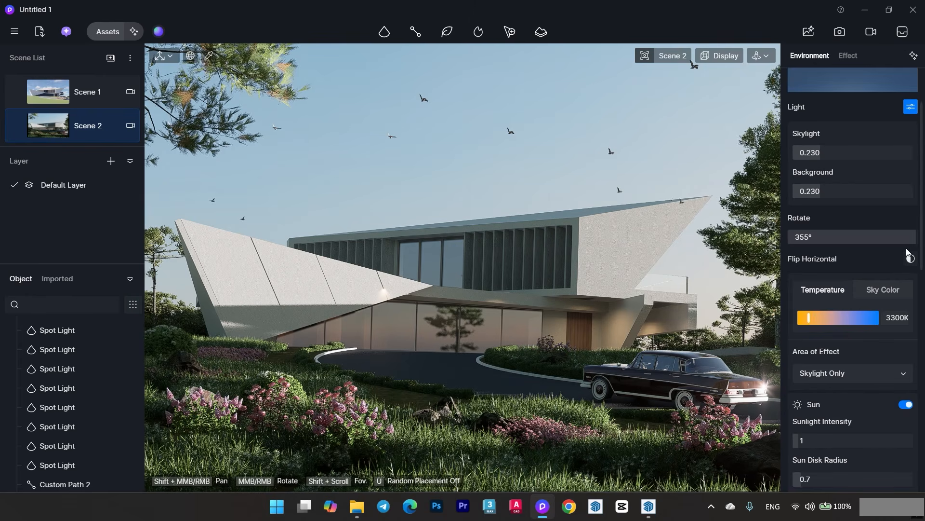
# - Try rotating the sky to 328.3° and restore Scene 2's saved environment
pyautogui.moveTo(910, 241); pyautogui.dragTo(903, 241)
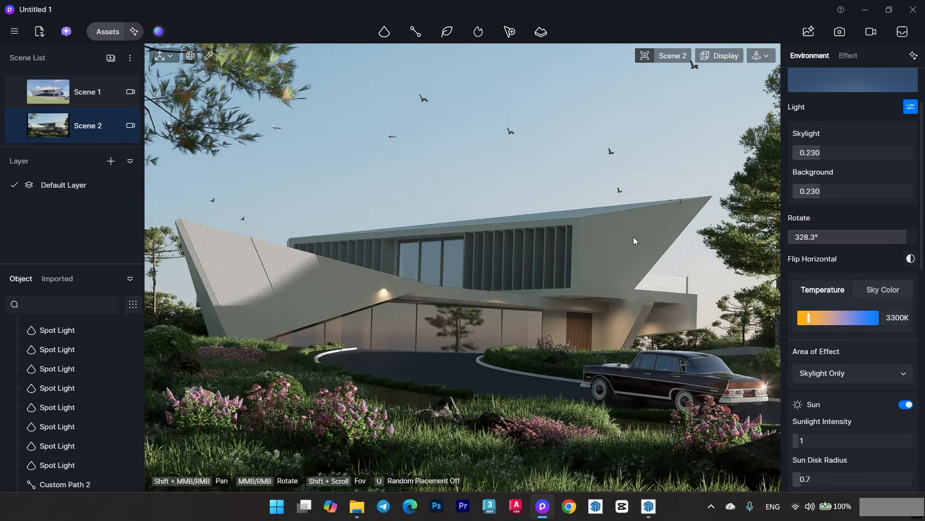
pyautogui.click(76, 127)
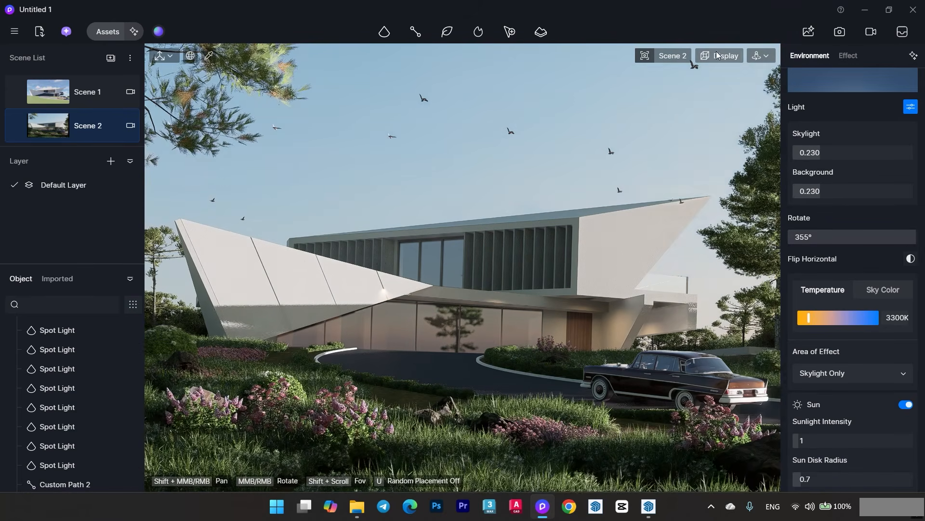
# - Show the light icons again and delete the spot light glaring on the pointed wing wall near its tip
pyautogui.click(760, 56)
pyautogui.click(384, 289)
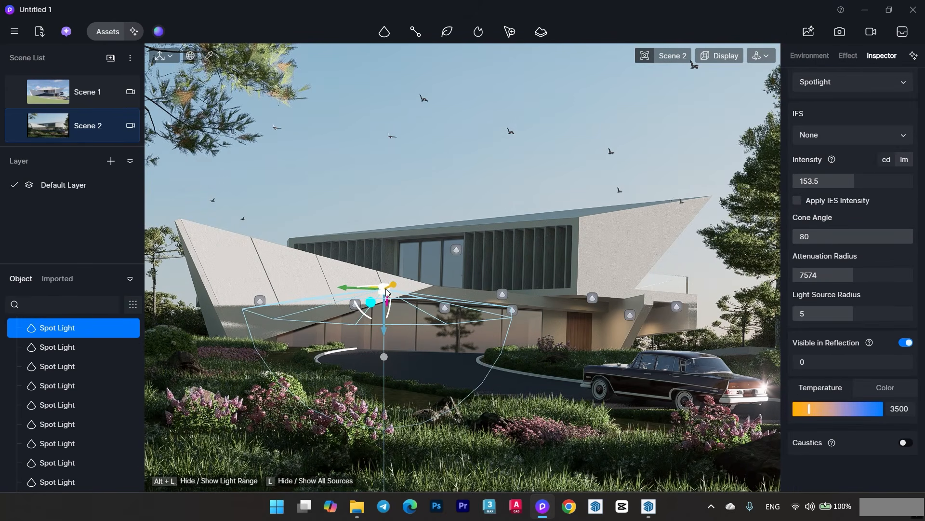
pyautogui.click(422, 202)
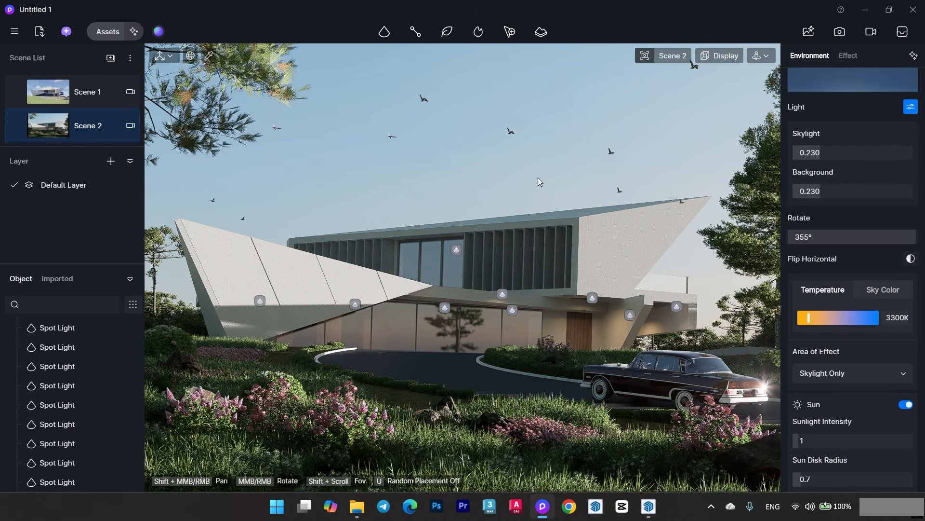
# - Add a point light above the driveway in front of the entrance, with intensity 81.5 cd and attenuation radius 10000
pyautogui.moveTo(377, 37)
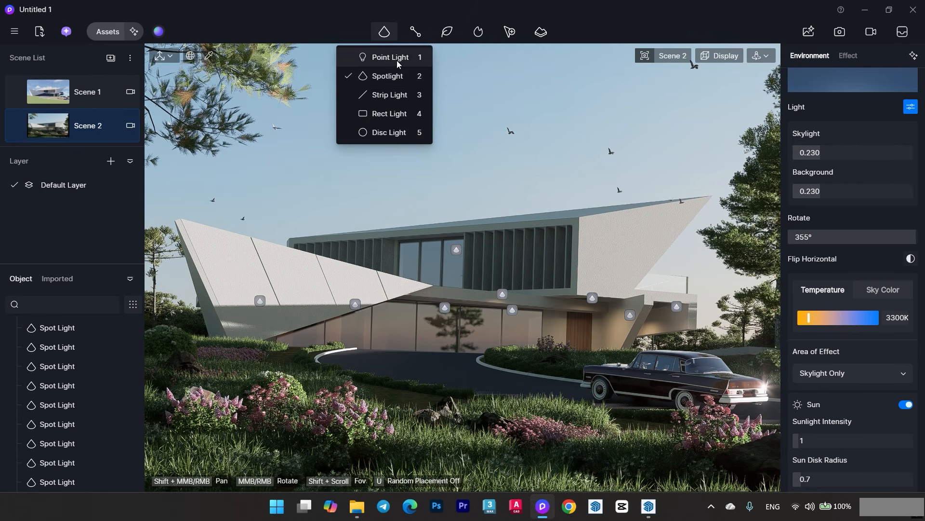
pyautogui.click(391, 58)
pyautogui.click(435, 362)
pyautogui.moveTo(433, 399); pyautogui.dragTo(433, 335)
pyautogui.moveTo(803, 202); pyautogui.dragTo(871, 203)
pyautogui.moveTo(839, 259); pyautogui.dragTo(913, 259)
pyautogui.moveTo(871, 203); pyautogui.dragTo(825, 202)
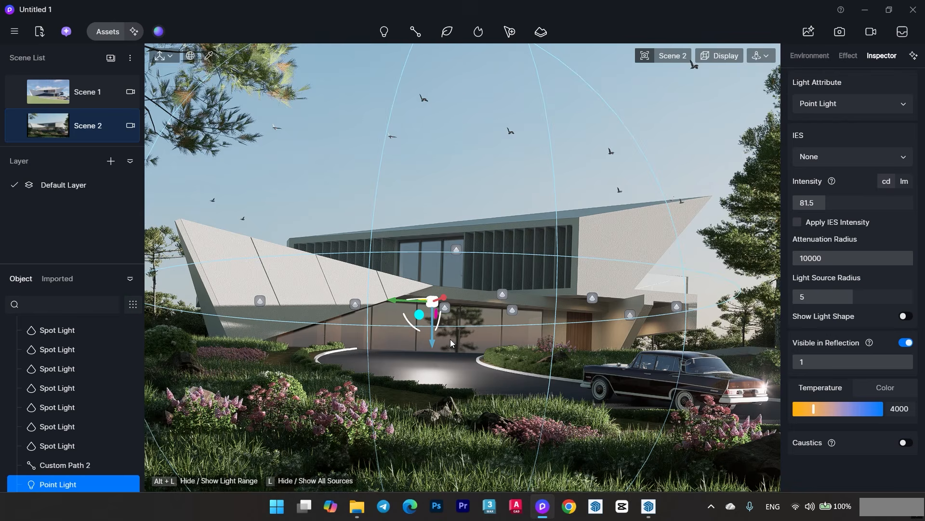
# - Raise the point light above the upper-floor windows and place a copy of it above the roof near the slanted end wall
pyautogui.moveTo(433, 331); pyautogui.dragTo(421, 242)
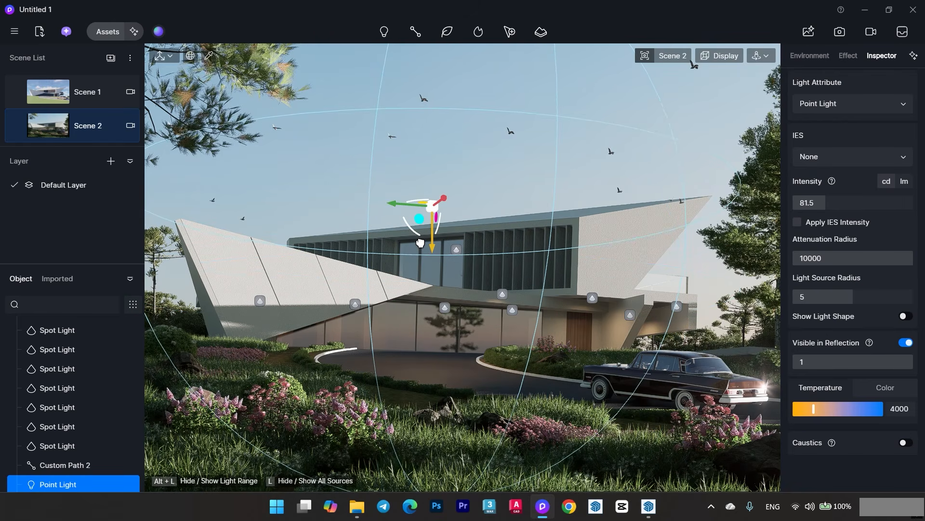
pyautogui.moveTo(440, 206)
pyautogui.mouseDown()
pyautogui.moveTo(415, 220)
pyautogui.moveTo(425, 214)
pyautogui.mouseUp()
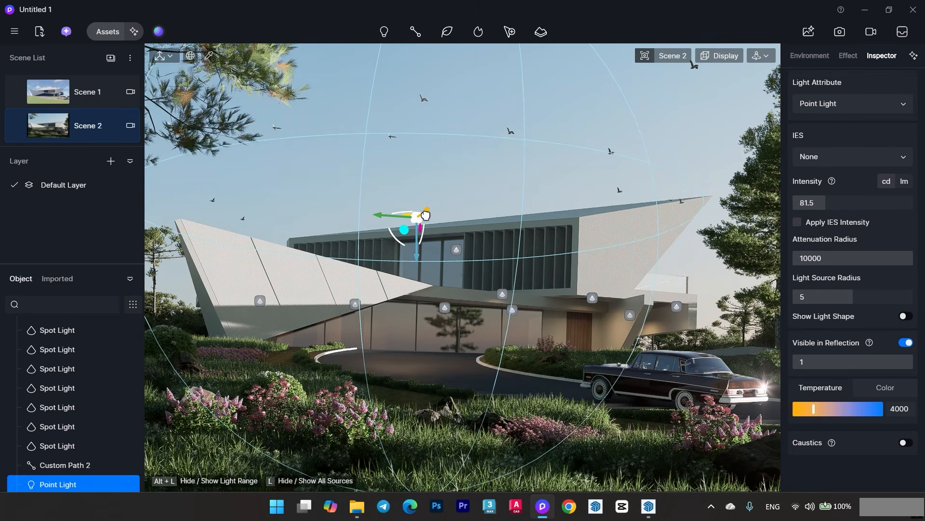
pyautogui.moveTo(417, 246); pyautogui.dragTo(600, 183)
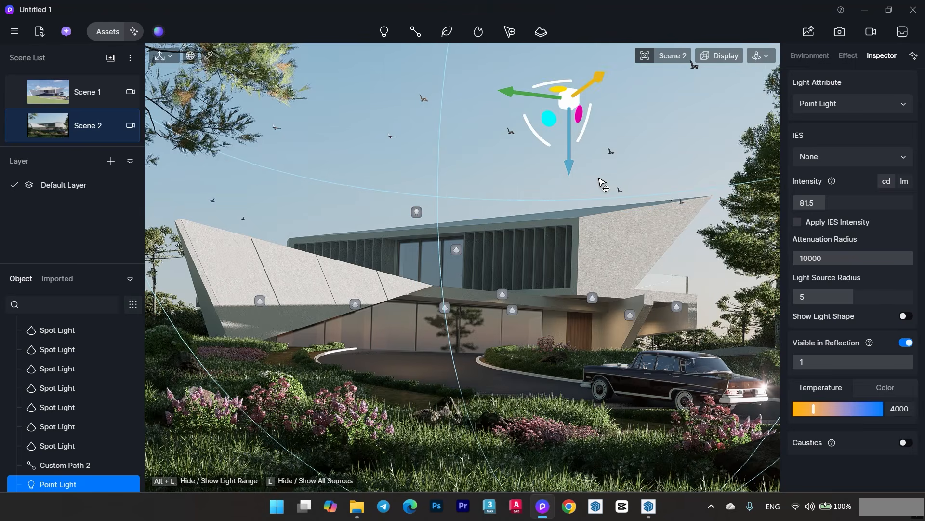
pyautogui.moveTo(568, 153); pyautogui.dragTo(566, 210)
# - Add two more point light copies, one high beside the foreground pine branches and one beyond the car side of the villa
pyautogui.keyDown('shift'); pyautogui.moveTo(541, 166); pyautogui.dragTo(88, 193); pyautogui.keyUp('shift')
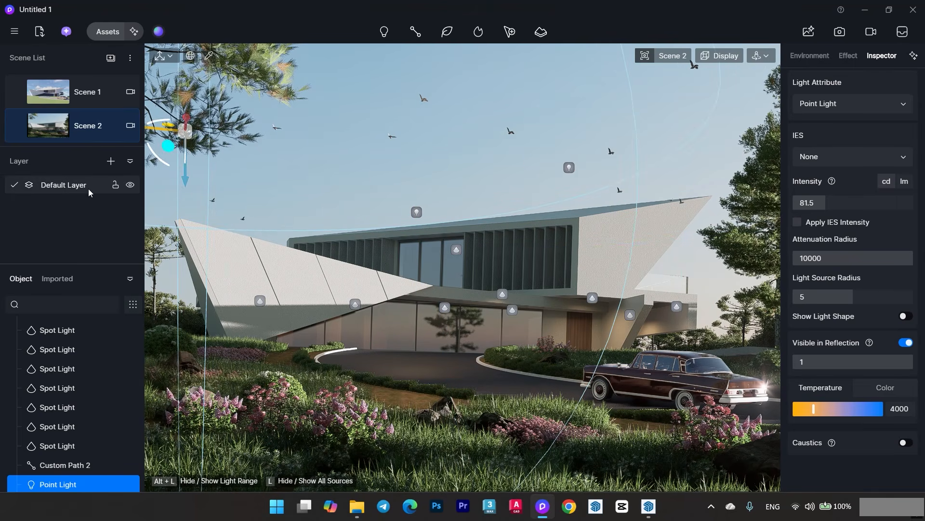
pyautogui.keyDown('shift'); pyautogui.moveTo(151, 195); pyautogui.dragTo(253, 146); pyautogui.keyUp('shift')
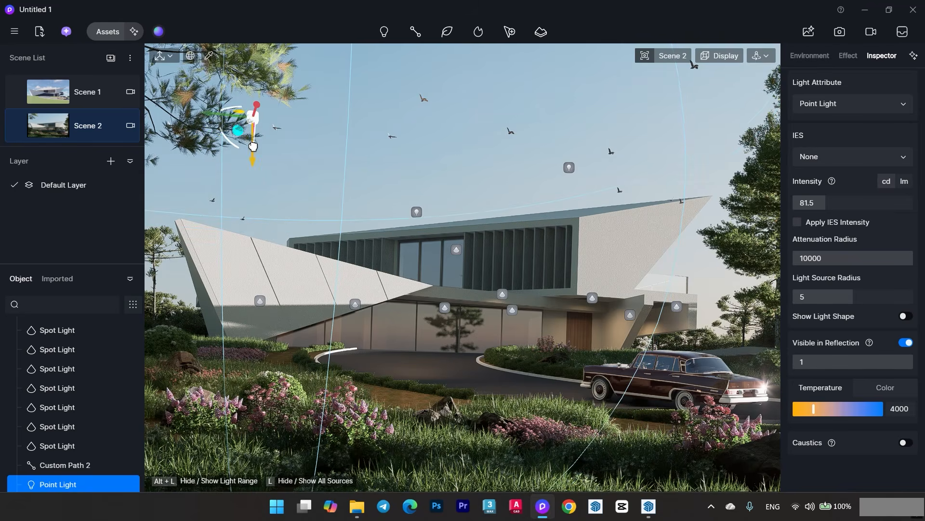
pyautogui.keyDown('shift'); pyautogui.moveTo(470, 120); pyautogui.dragTo(793, 172); pyautogui.keyUp('shift')
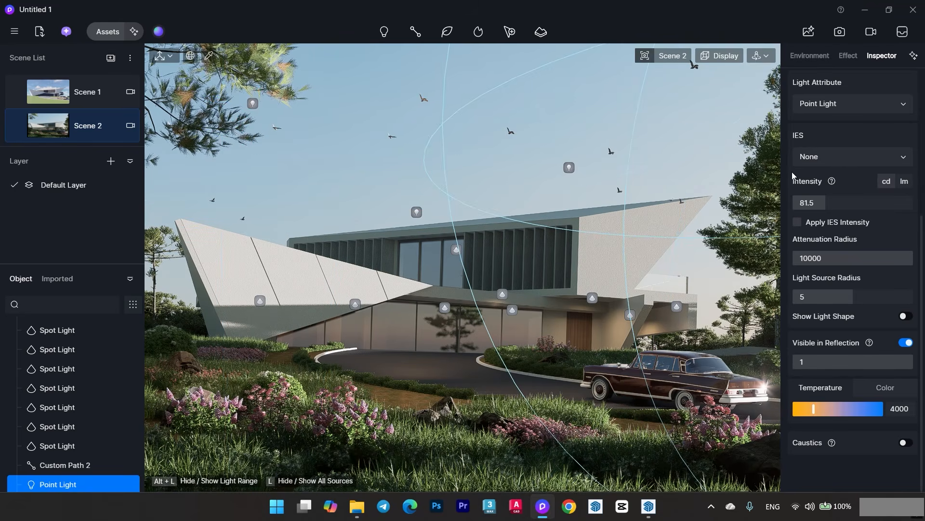
pyautogui.click(566, 115)
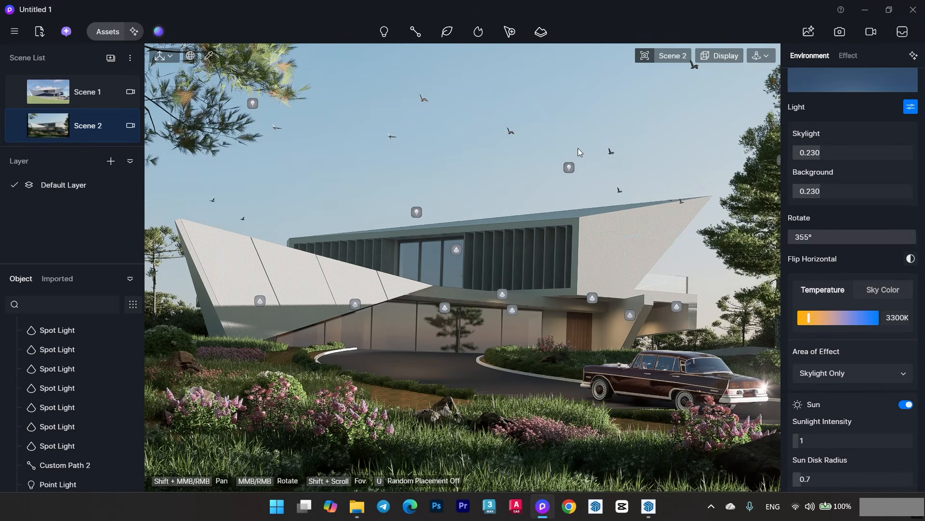
# - Place the Casual woman 244 character in the polka-dot dress on the driveway beside the parked car
pyautogui.click(109, 35)
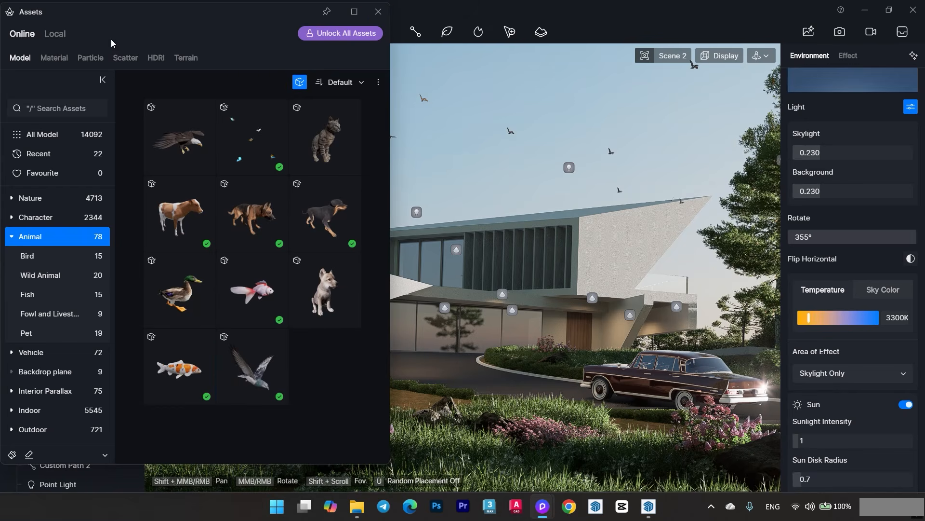
pyautogui.click(61, 220)
pyautogui.scroll(-2, 288, 306)
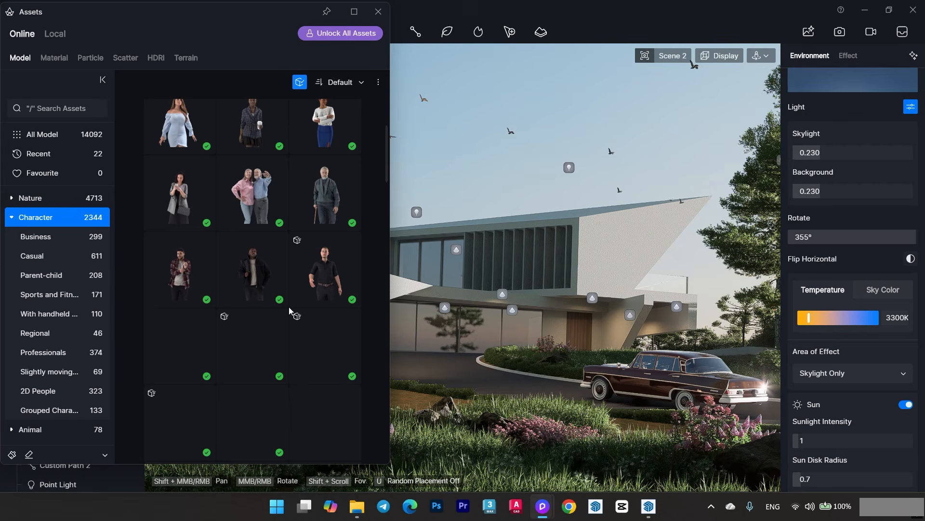
pyautogui.scroll(-3, 286, 308)
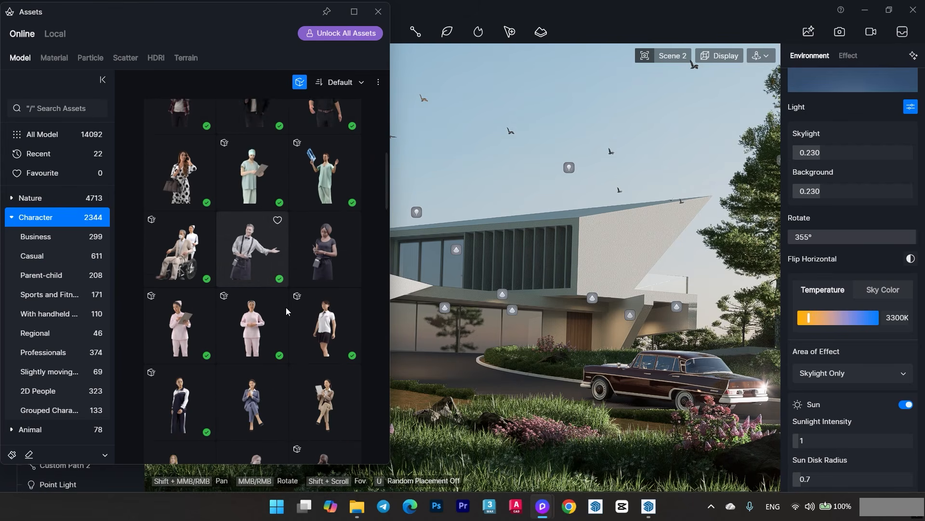
pyautogui.scroll(1, 201, 275)
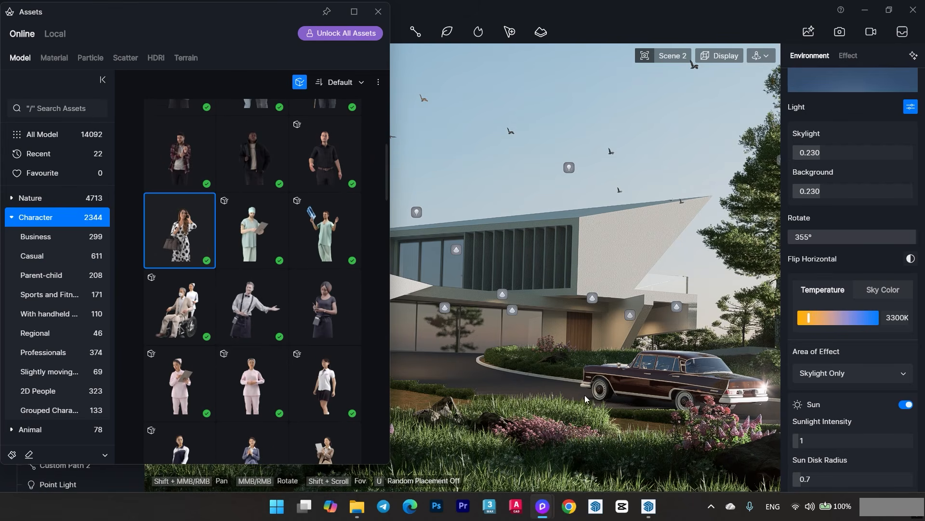
pyautogui.scroll(10, 591, 411)
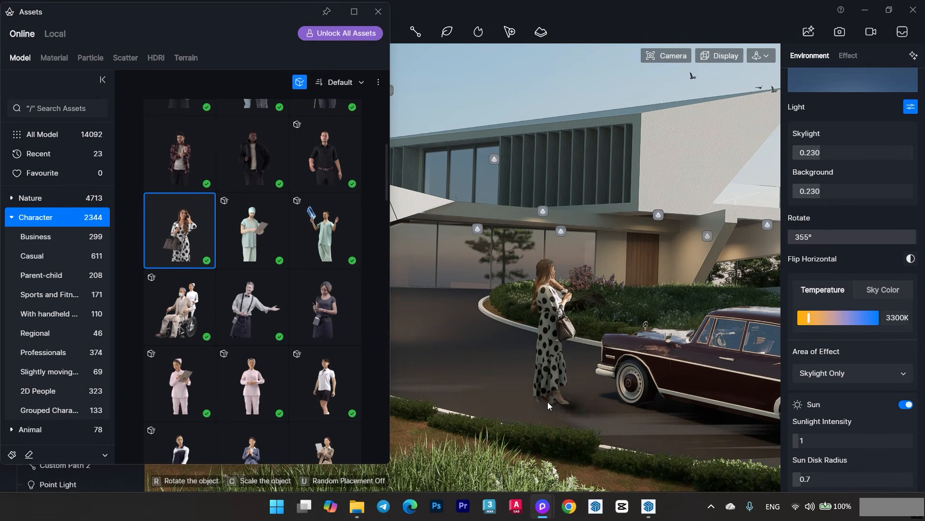
pyautogui.click(542, 404)
pyautogui.click(378, 12)
# - Set the woman's Z rotation to 99° in the Scene 2 view
pyautogui.click(130, 125)
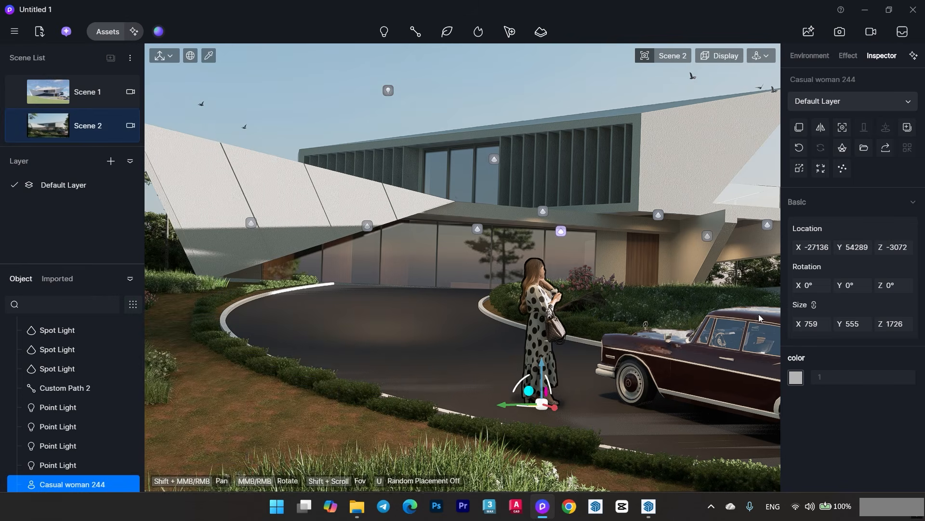
pyautogui.moveTo(891, 285); pyautogui.dragTo(914, 286)
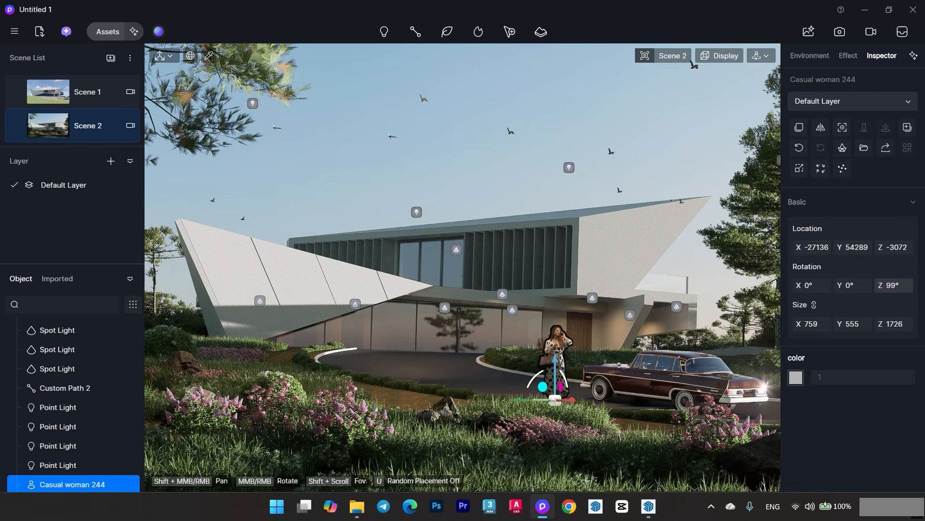
pyautogui.click(549, 109)
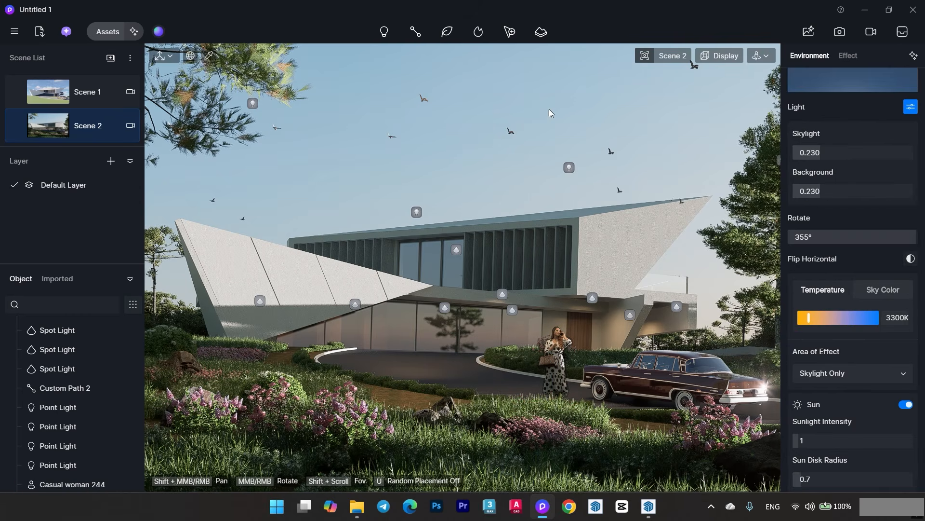
# - Turn off the light icons around the villa and save the scene with the added figure
pyautogui.click(720, 55)
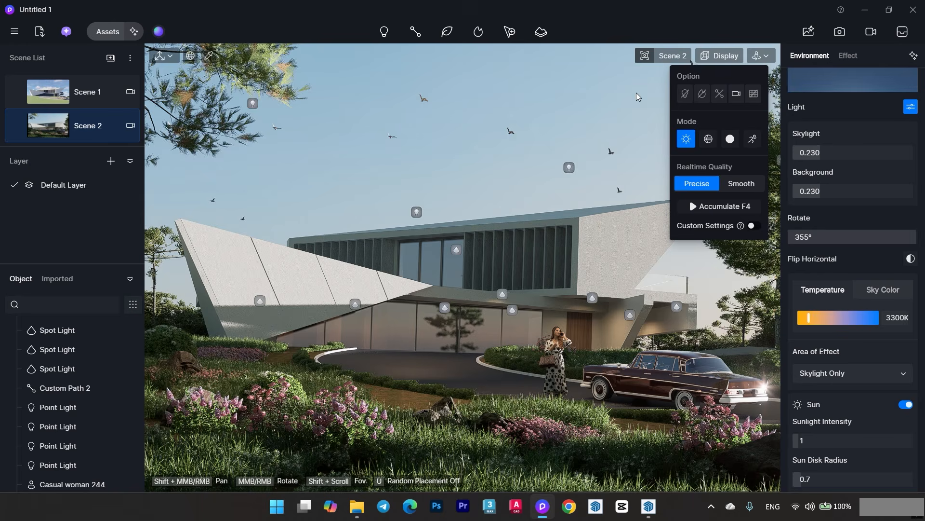
pyautogui.click(596, 96)
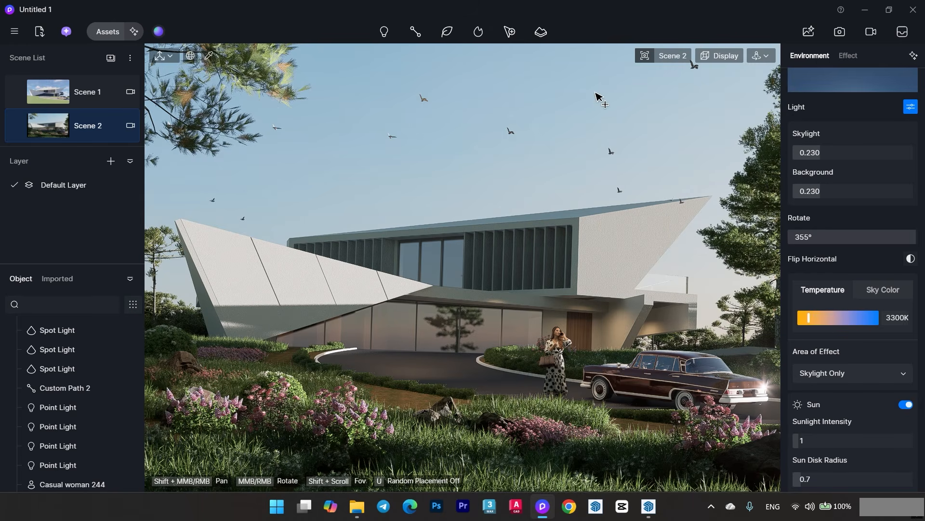
pyautogui.hotkey('ctrl', 's')
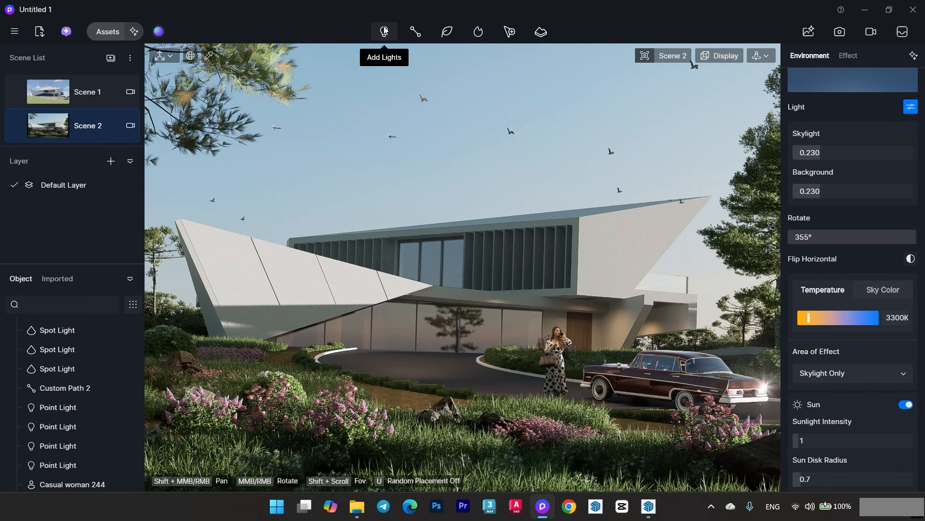
# - Switch to perspective view and place a spot light on the ledge at the entrance-side end of the upper-floor louvers
pyautogui.moveTo(662, 54)
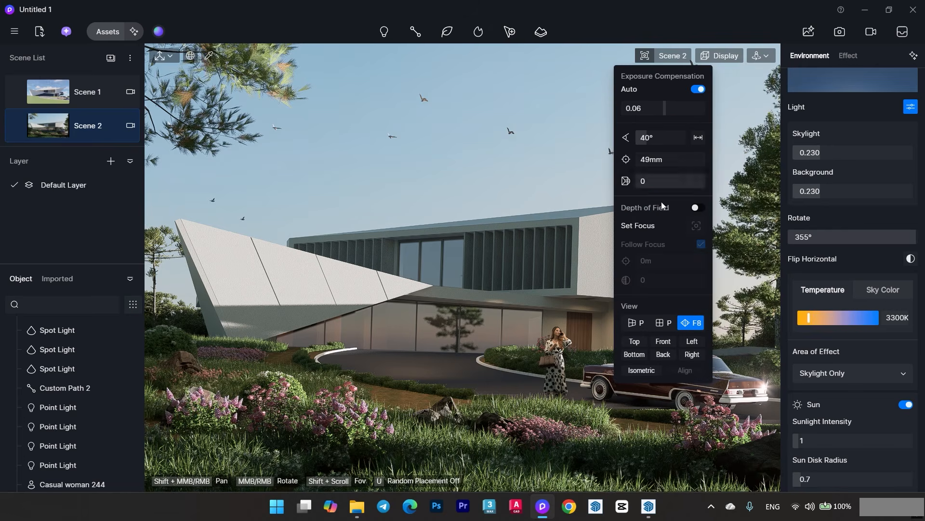
pyautogui.click(635, 322)
pyautogui.click(389, 35)
pyautogui.click(384, 75)
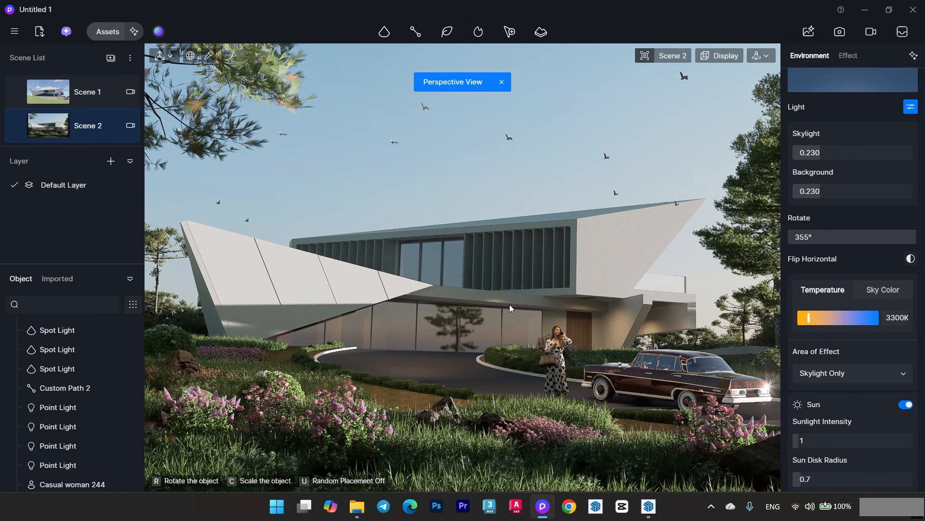
pyautogui.scroll(-3, 510, 258)
pyautogui.scroll(10, 510, 258)
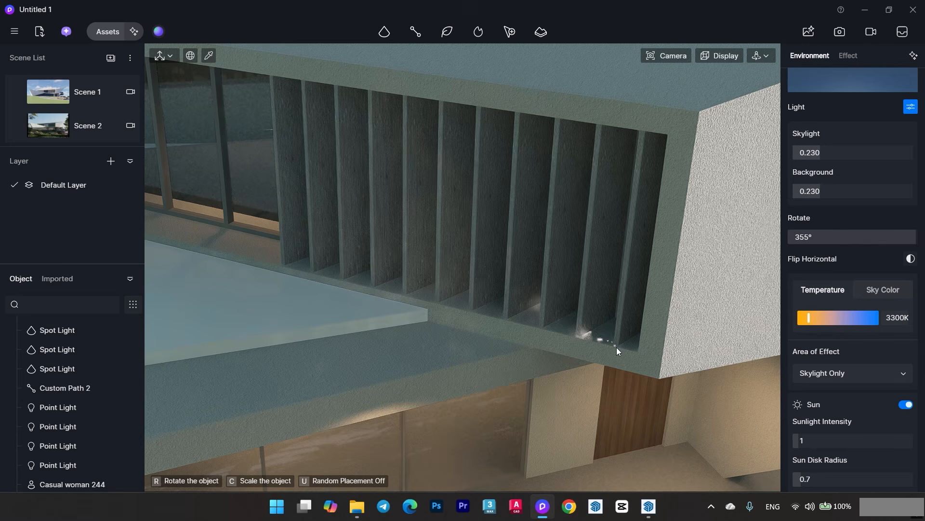
pyautogui.click(608, 350)
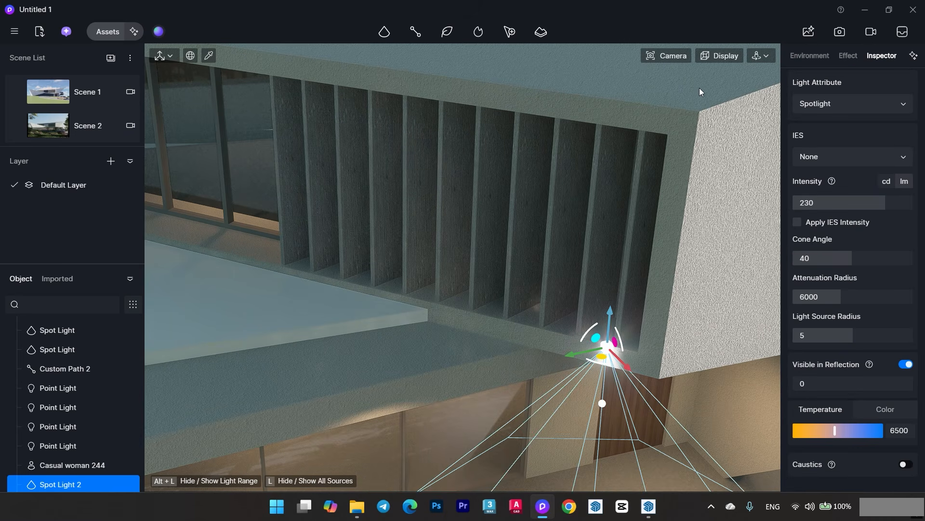
pyautogui.moveTo(570, 338); pyautogui.dragTo(565, 328, button='middle')
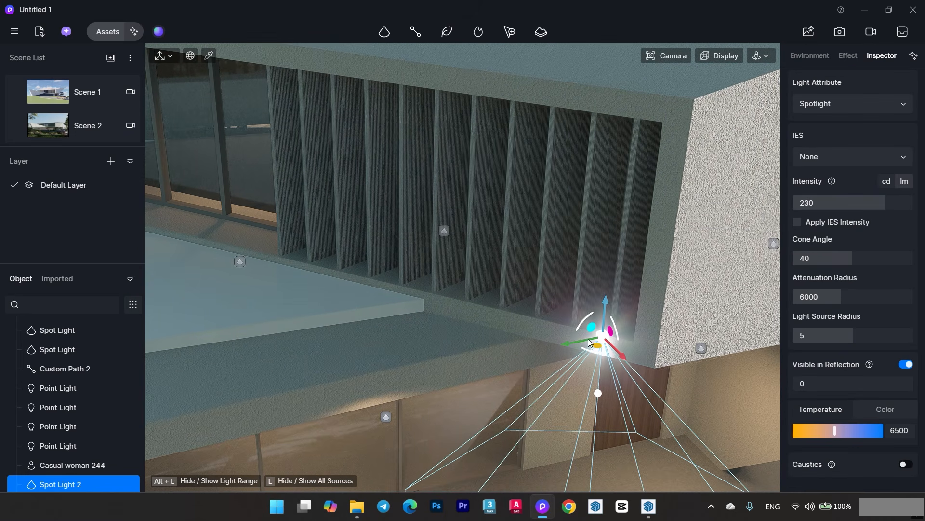
# - Aim the spot light up at the louvers and set its temperature to 4000, attenuation radius to 7874 and cone angle to 55
pyautogui.moveTo(584, 325); pyautogui.dragTo(810, 399)
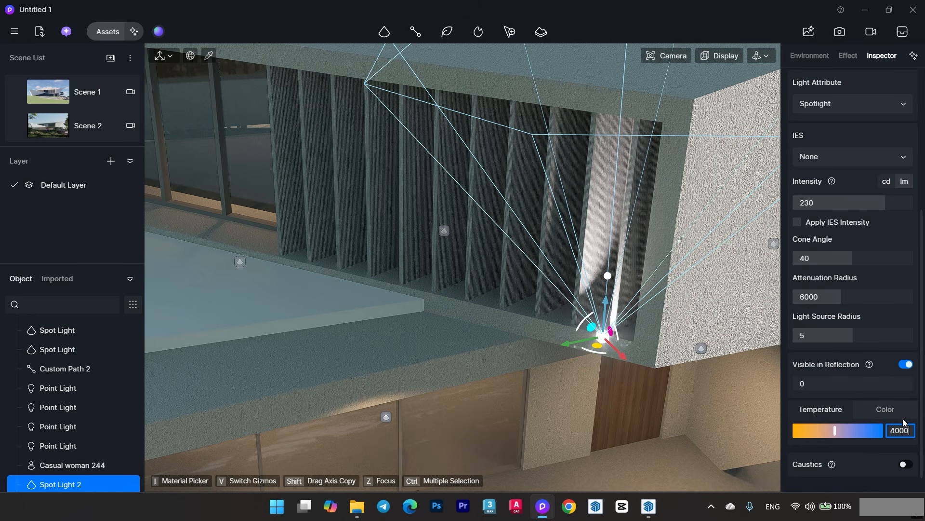
pyautogui.moveTo(848, 259); pyautogui.dragTo(819, 258)
pyautogui.moveTo(606, 308); pyautogui.dragTo(627, 343, button='right')
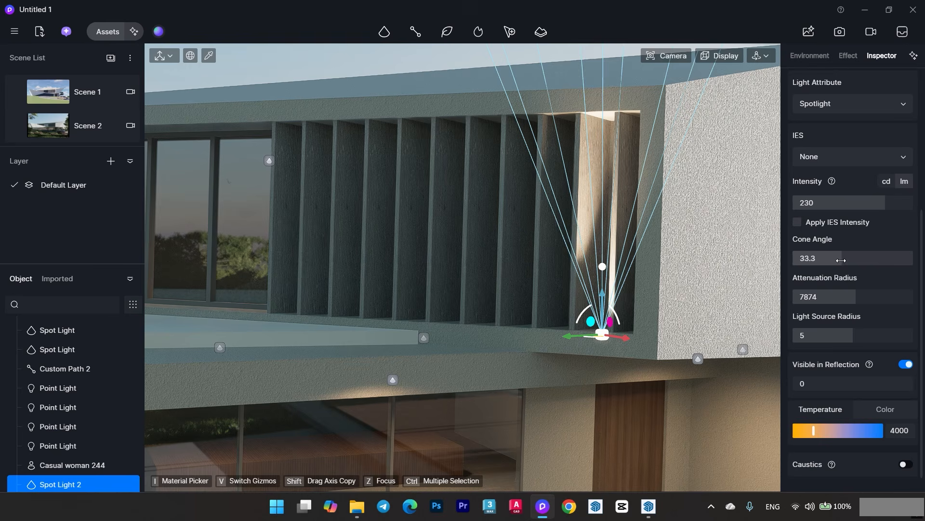
pyautogui.moveTo(841, 260); pyautogui.dragTo(874, 261)
pyautogui.moveTo(697, 322); pyautogui.dragTo(695, 324, button='right')
# - Copy the upward spot light along the ledge toward the upper-floor window and delete the surplus extra copy
pyautogui.moveTo(602, 349); pyautogui.dragTo(387, 338)
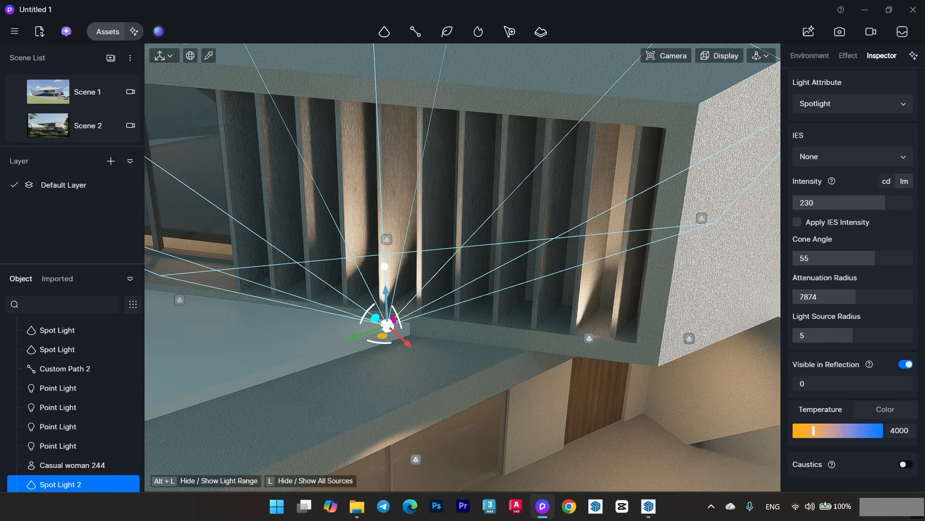
pyautogui.moveTo(387, 333); pyautogui.dragTo(618, 330, button='middle')
pyautogui.scroll(-2, 618, 331)
pyautogui.keyDown('shift'); pyautogui.moveTo(618, 331); pyautogui.dragTo(218, 268); pyautogui.keyUp('shift')
pyautogui.press('Delete')
pyautogui.scroll(-2, 462, 309)
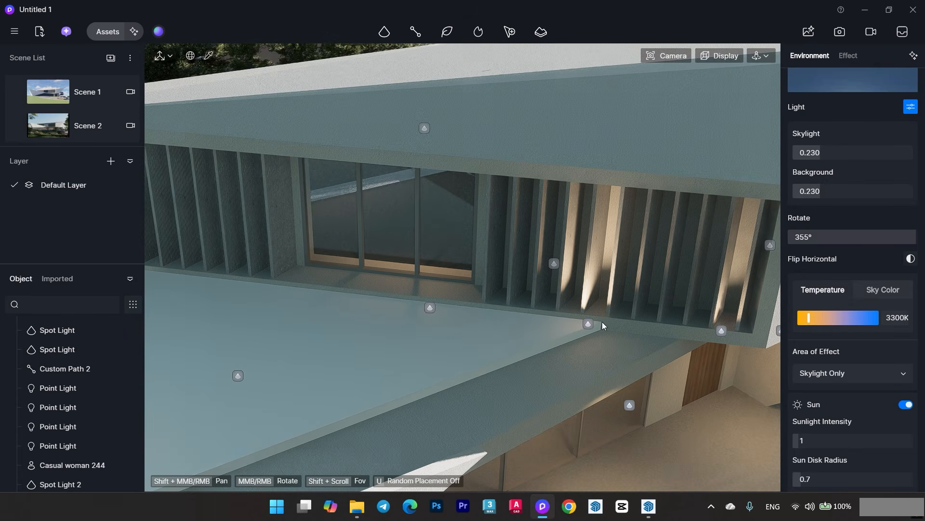
# - Place two more copies of the upward spot light under the louvers on the far side of the upper-floor window
pyautogui.click(589, 324)
pyautogui.keyDown('shift'); pyautogui.moveTo(589, 324); pyautogui.dragTo(650, 356, button='middle'); pyautogui.keyUp('shift')
pyautogui.keyDown('shift'); pyautogui.moveTo(668, 368); pyautogui.dragTo(471, 271); pyautogui.keyUp('shift')
pyautogui.moveTo(401, 281); pyautogui.dragTo(311, 317)
pyautogui.moveTo(311, 318); pyautogui.dragTo(337, 324, button='middle')
pyautogui.moveTo(328, 311); pyautogui.dragTo(360, 314)
pyautogui.moveTo(323, 279); pyautogui.dragTo(322, 269)
pyautogui.moveTo(348, 321); pyautogui.dragTo(367, 315, button='middle')
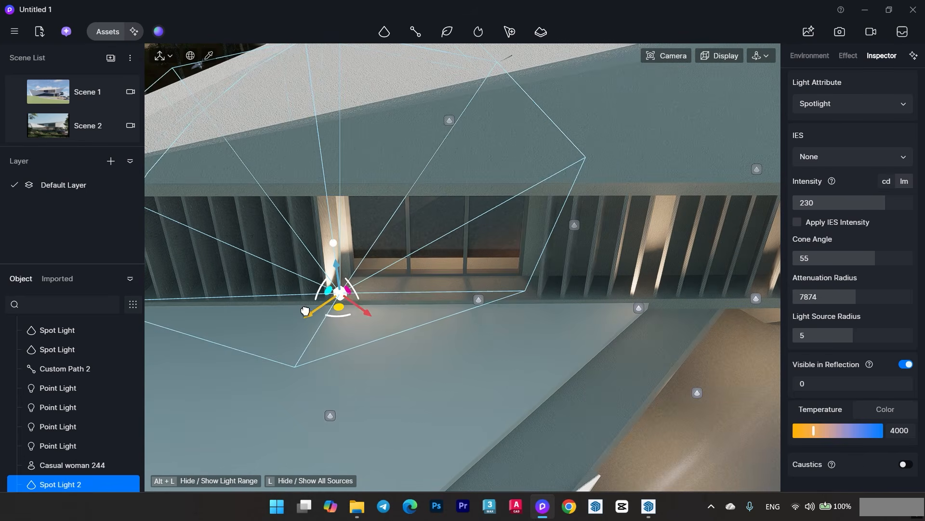
pyautogui.moveTo(305, 310); pyautogui.dragTo(407, 302, button='middle')
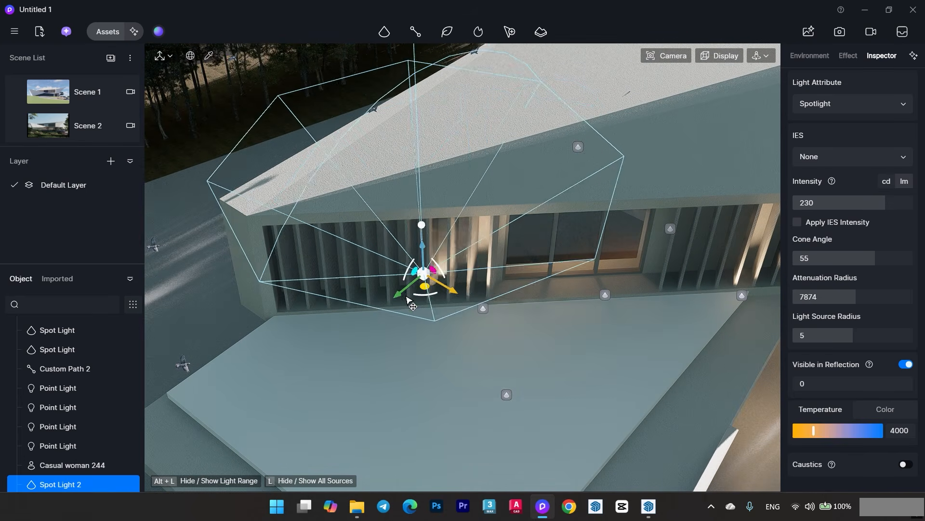
pyautogui.moveTo(409, 302); pyautogui.dragTo(299, 335)
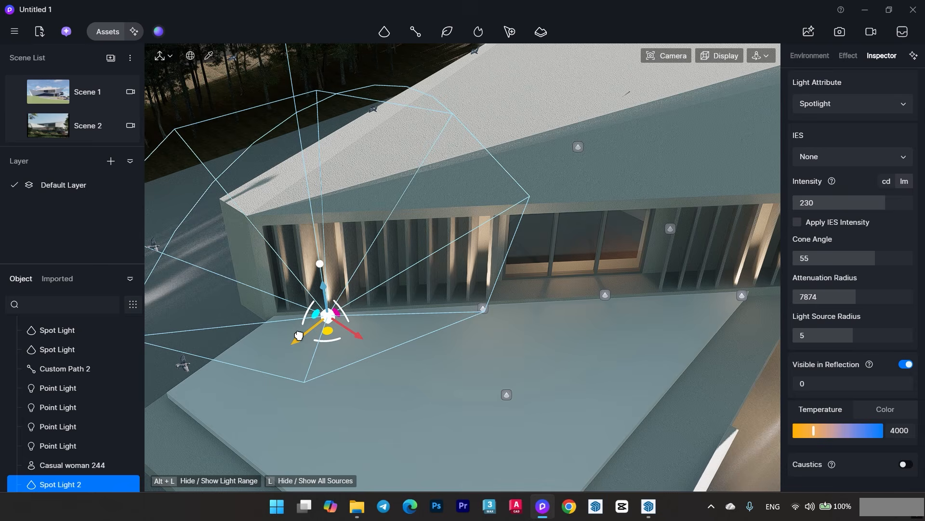
# - Return to the Scene 2 view, deselect the spot light and turn off the light icons
pyautogui.click(83, 126)
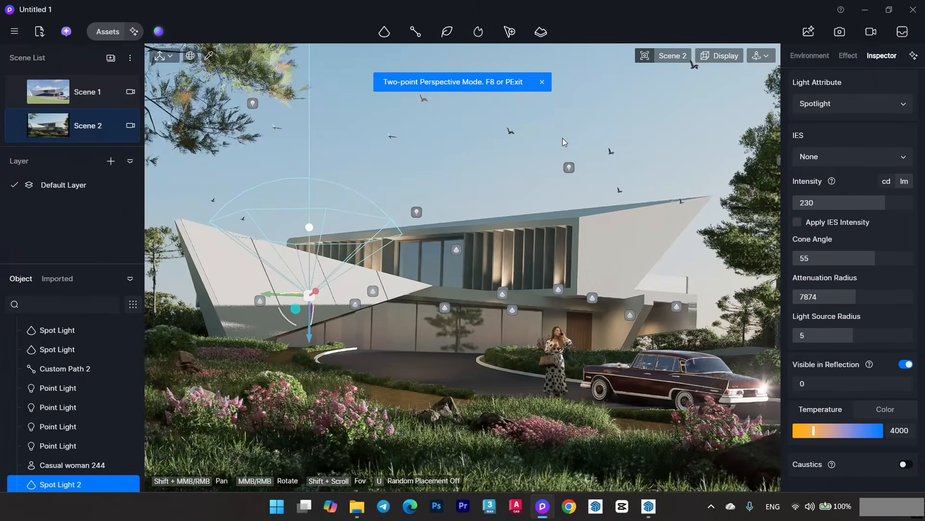
pyautogui.click(610, 102)
pyautogui.moveTo(718, 59)
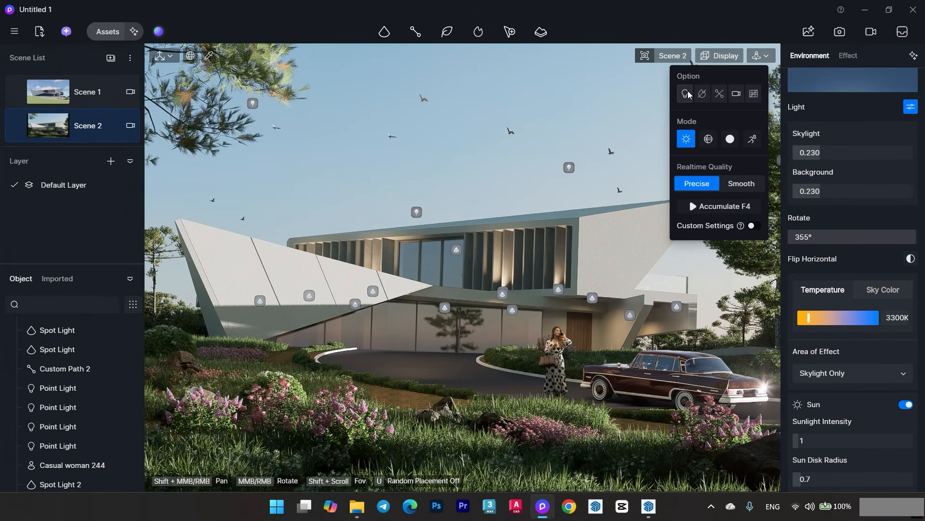
pyautogui.click(689, 94)
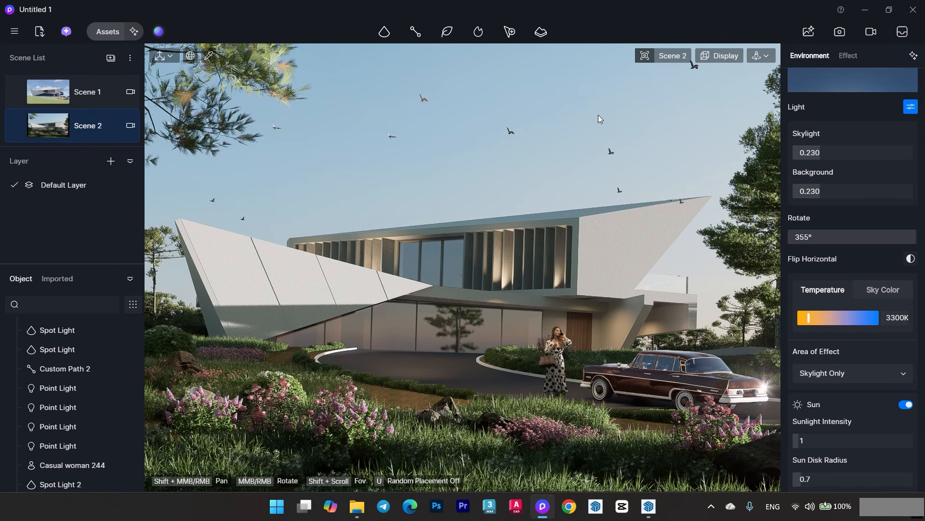